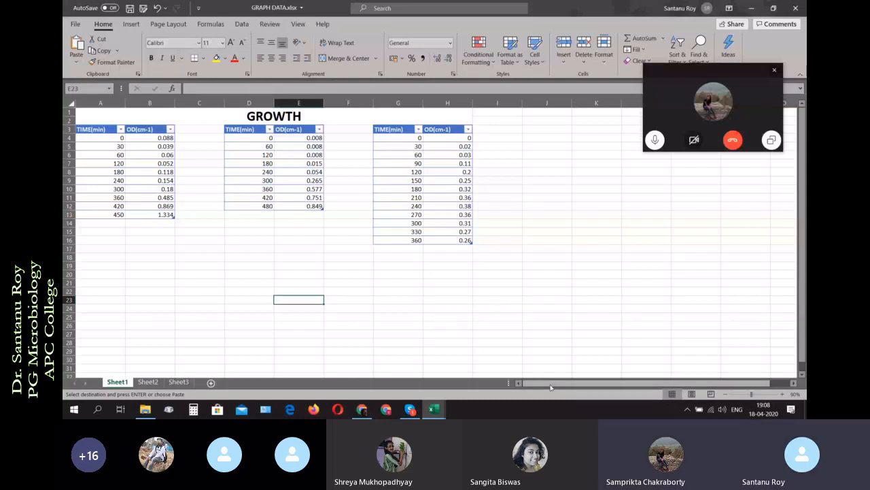
Find OriginPro 9.0 64Bit among the installed programs and launch it
drag(550, 388, 550, 388)
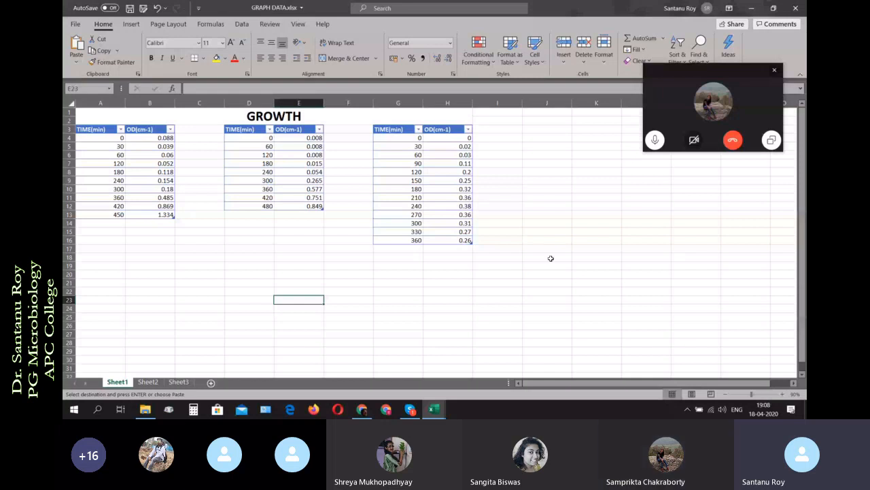
click(98, 409)
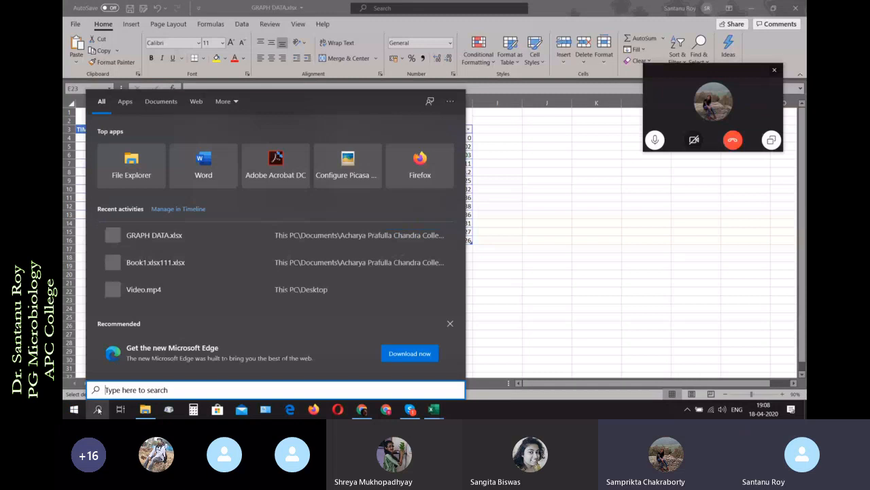
text(or)
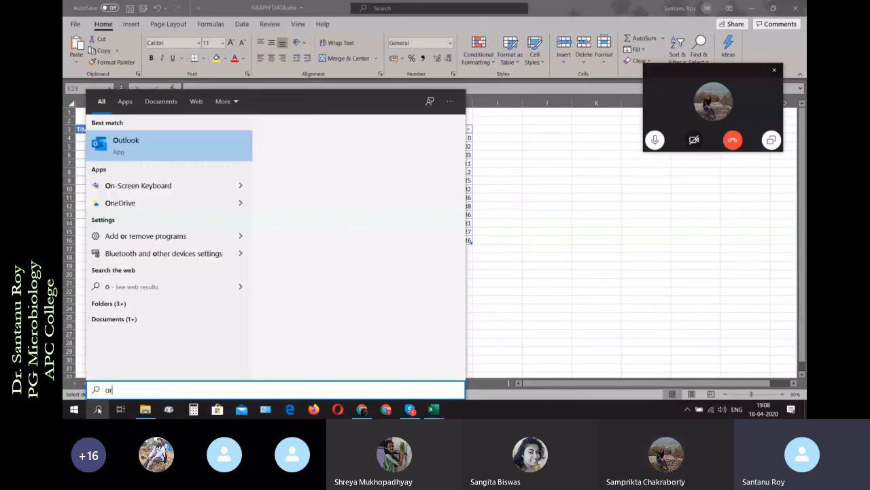
text(igin)
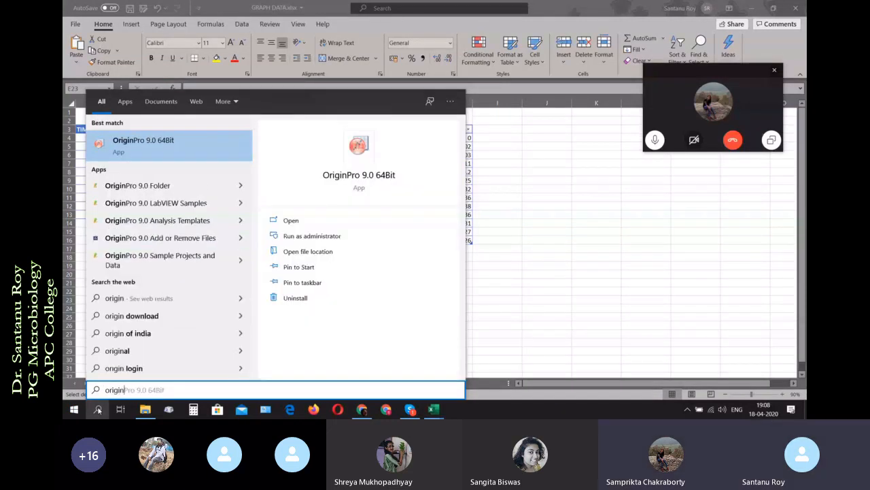
click(98, 409)
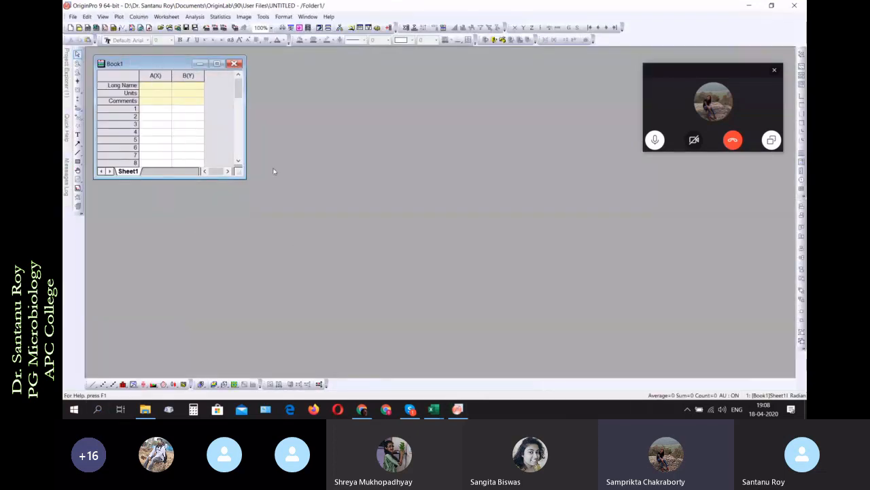
Enlarge the Book1 worksheet window and reposition it within the workspace, leaving it unmaximized
drag(248, 180, 442, 354)
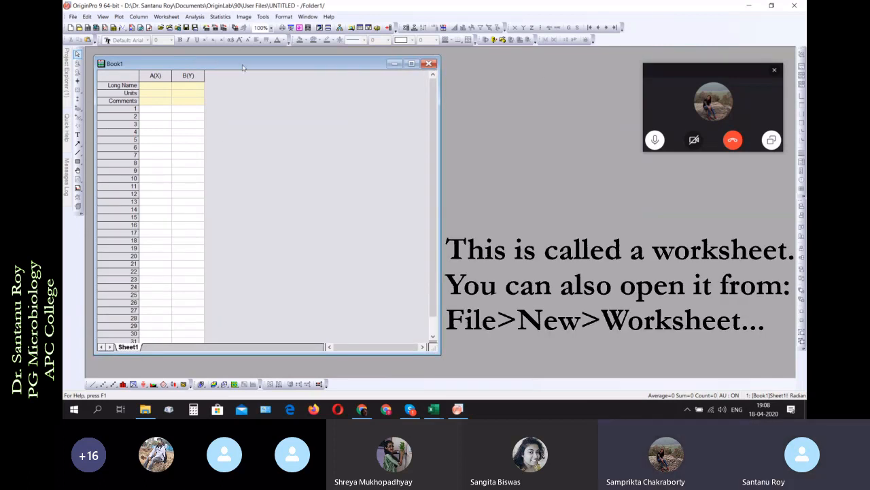
drag(245, 67, 291, 70)
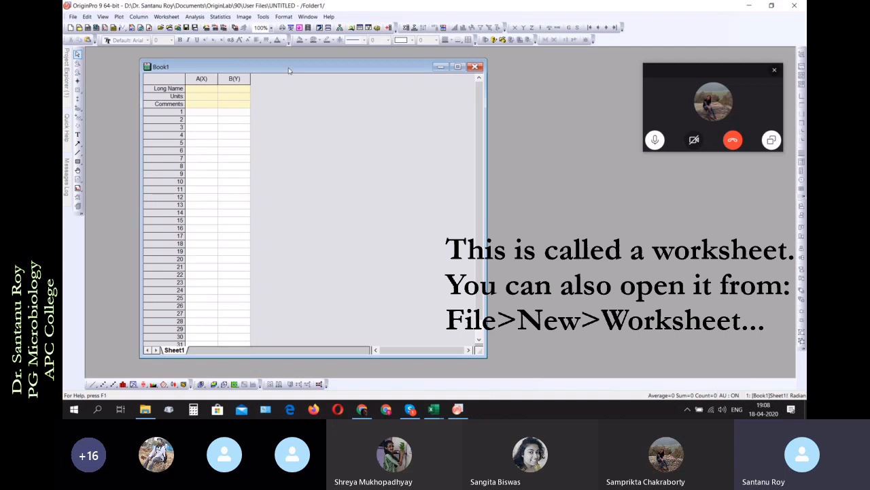
click(683, 66)
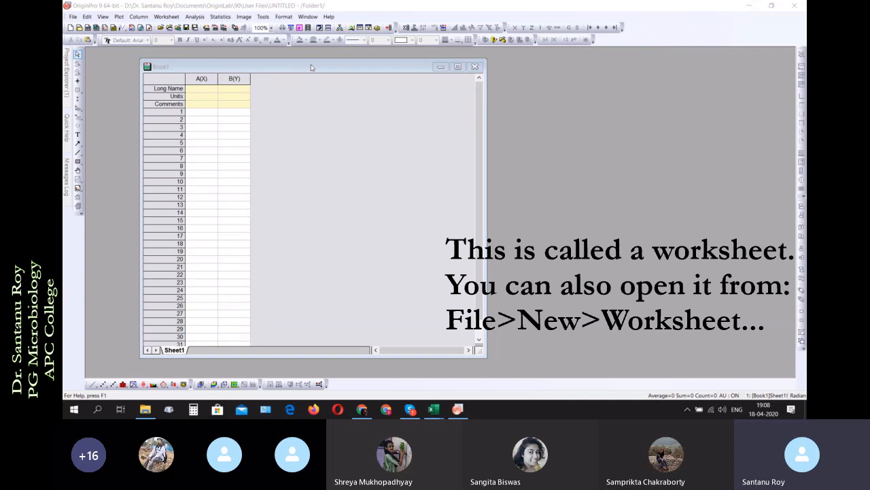
click(460, 67)
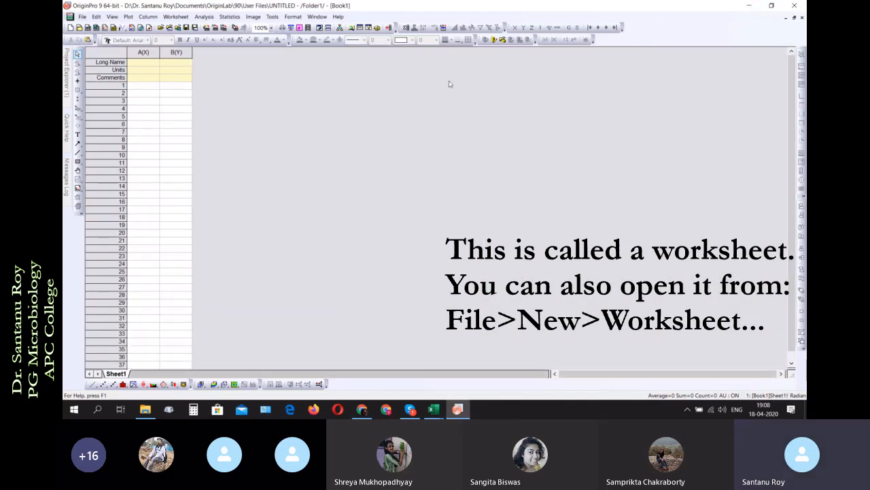
click(795, 18)
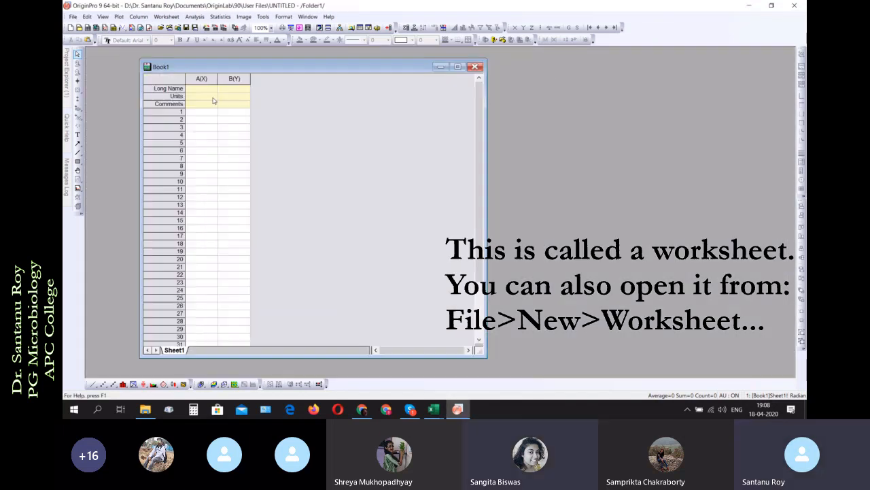
Add two new columns to the Book1 worksheet after column B(Y)
right_click(271, 85)
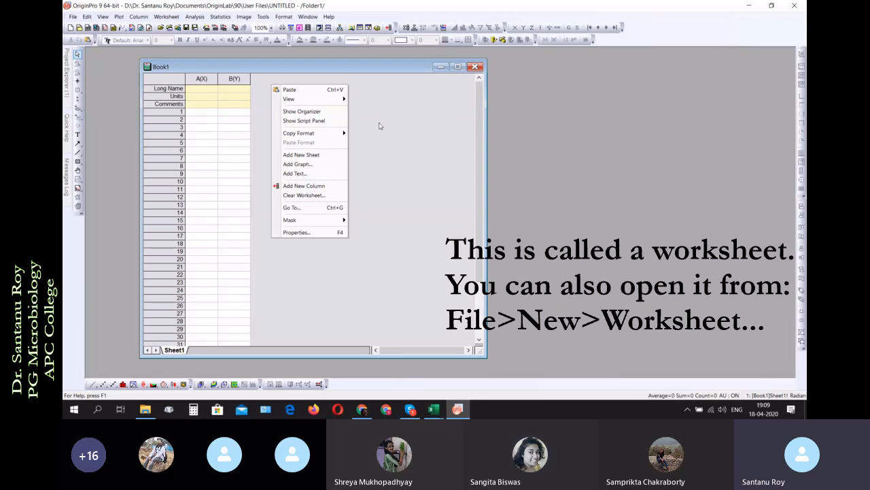
click(342, 189)
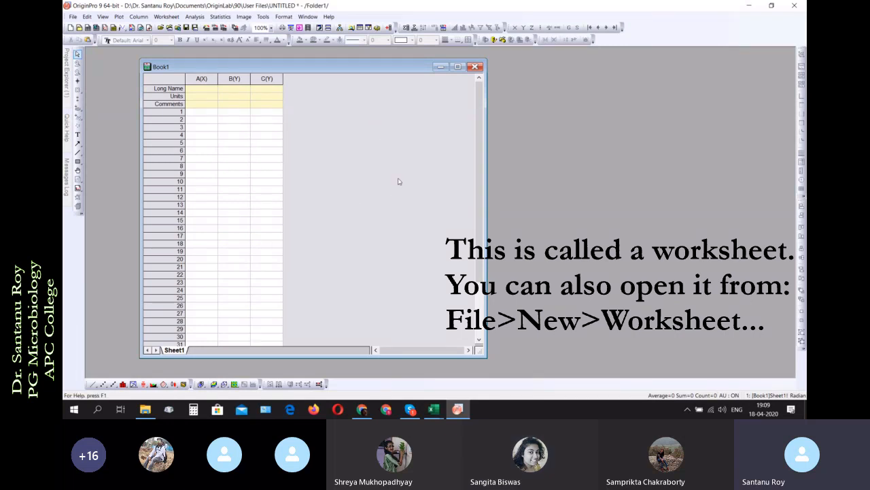
right_click(349, 113)
click(368, 214)
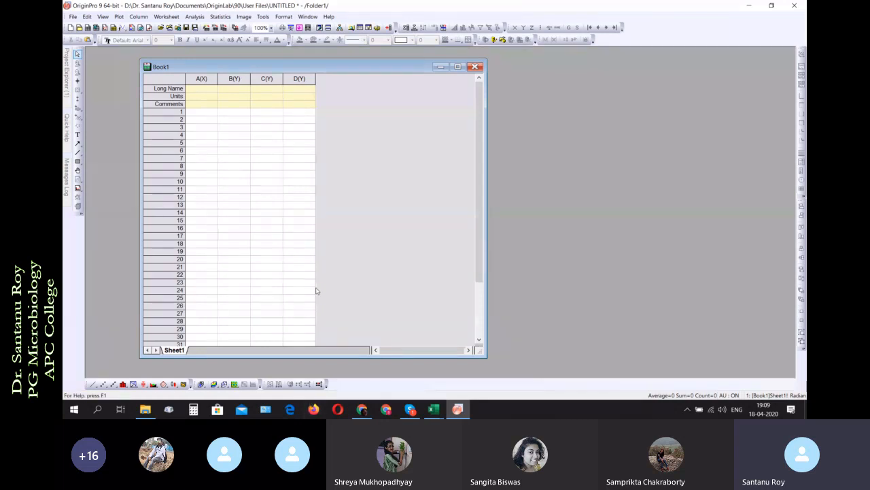
Switch to the GRAPH DATA.xlsx workbook in Excel and open Sheet2 with the estimation data
click(436, 409)
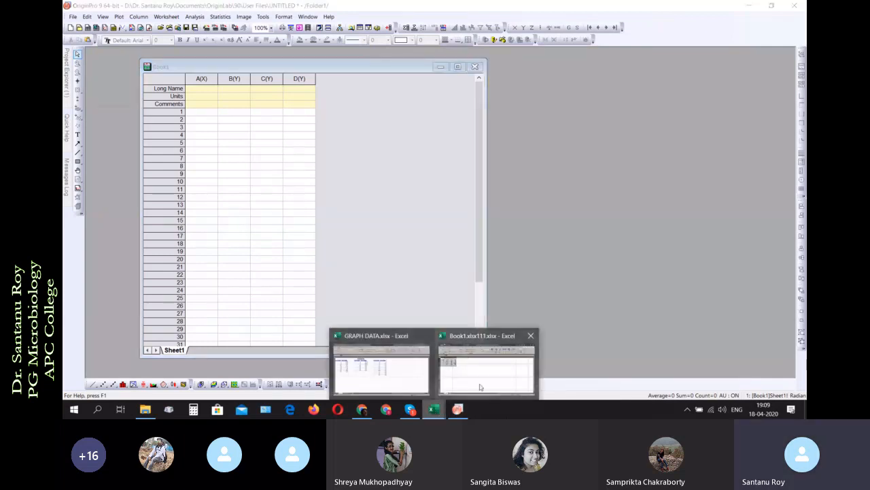
click(410, 366)
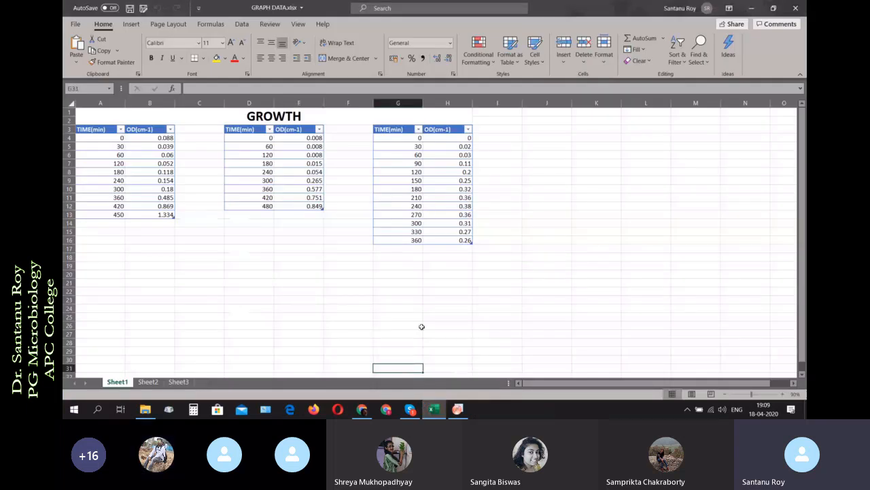
click(155, 382)
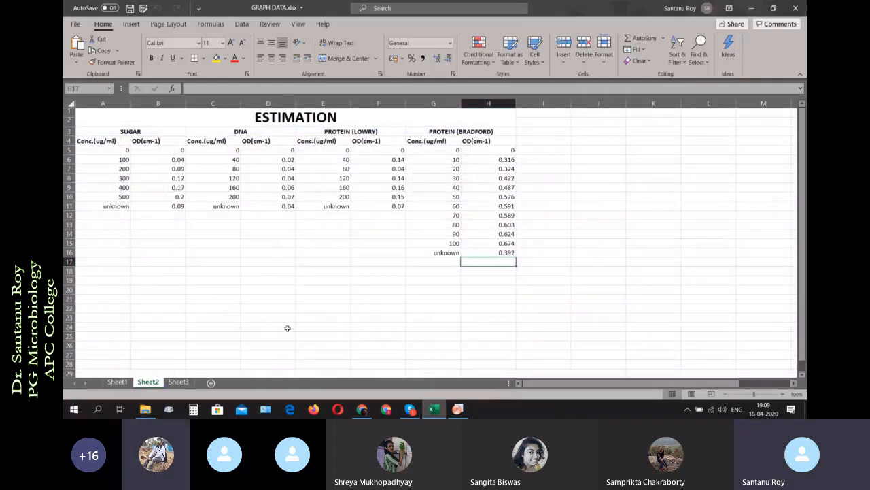
click(454, 411)
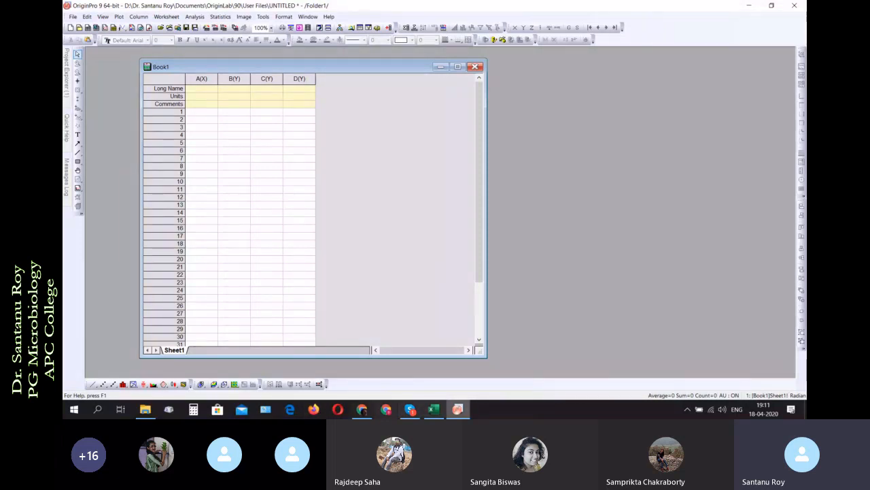
click(433, 411)
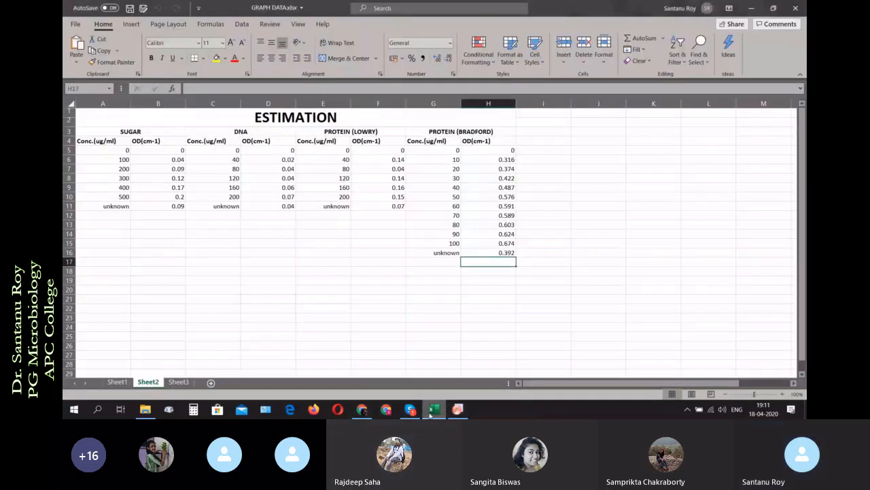
Switch to OriginPro and delete columns C(Y) and D(Y) from the Book1 worksheet
click(458, 409)
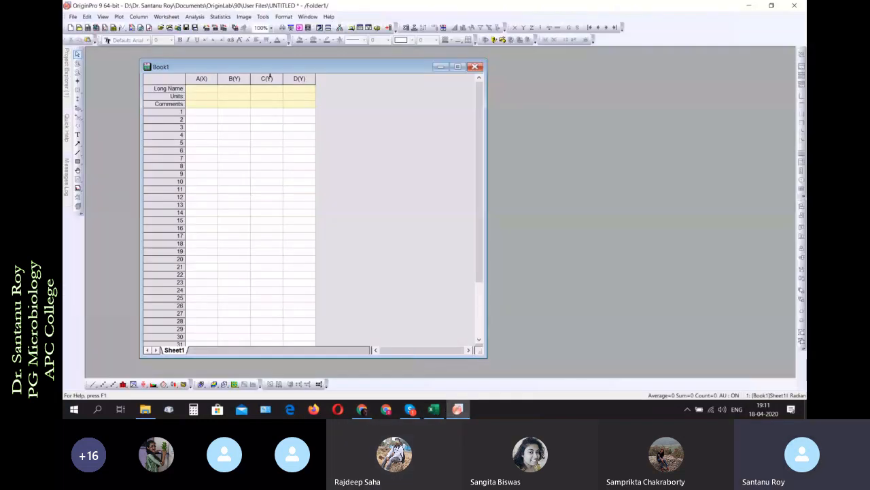
drag(266, 79, 291, 80)
right_click(291, 80)
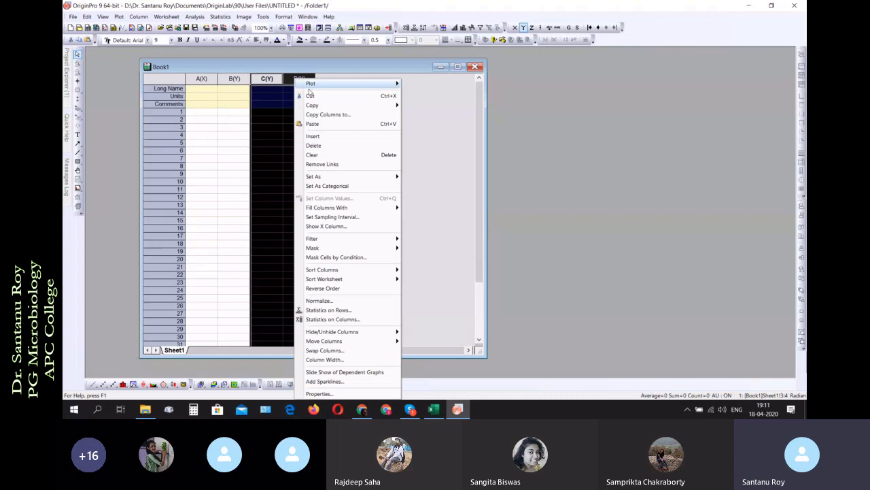
click(312, 147)
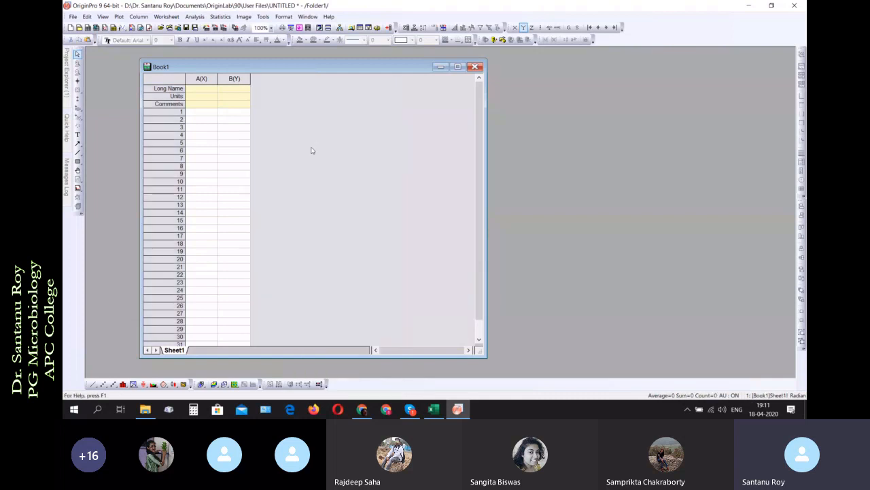
In Excel's GRAPH DATA.xlsx, copy the PROTEIN (LOWRY) concentration and OD values in E5:F10, excluding the unknown row
click(433, 409)
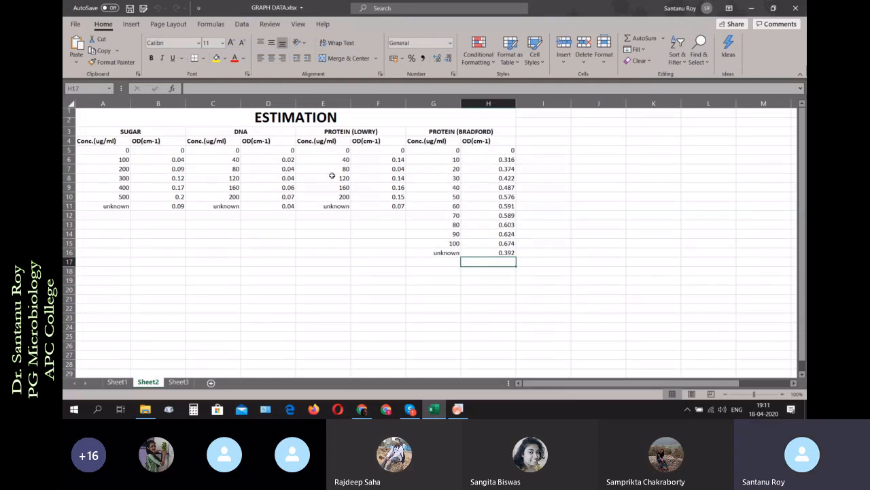
drag(340, 150, 385, 197)
key(ctrl+c)
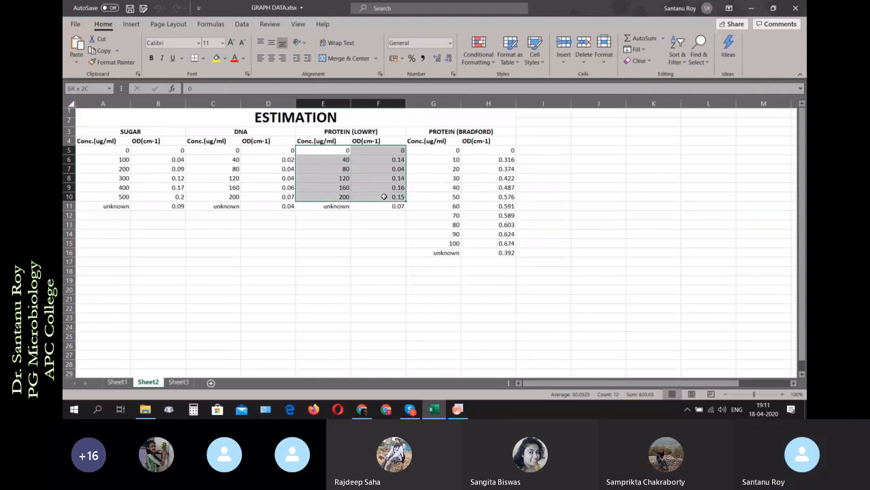
right_click(386, 198)
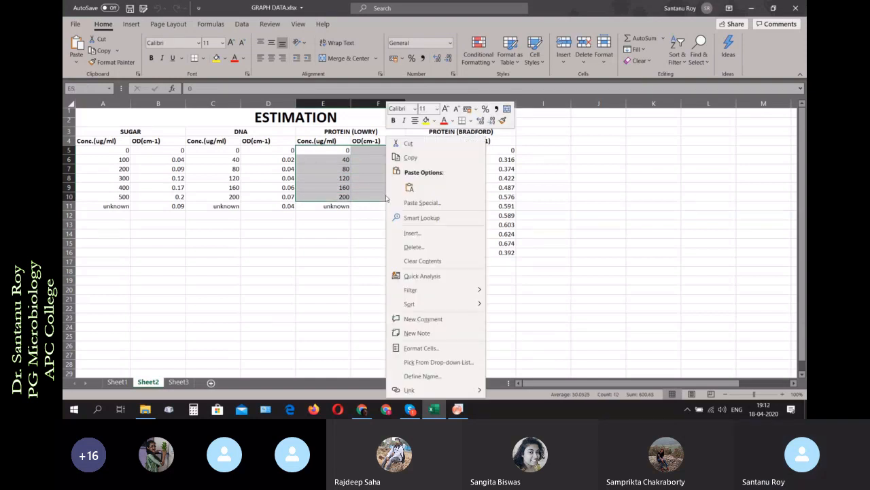
click(411, 157)
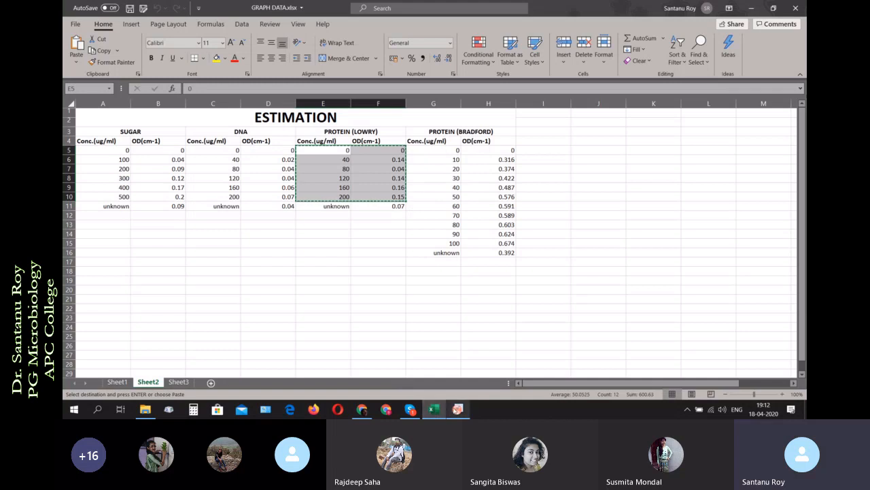
Switch to OriginPro and paste the copied protein data into Book1, starting at row 1 of column A(X)
mouse_move(458, 409)
click(457, 370)
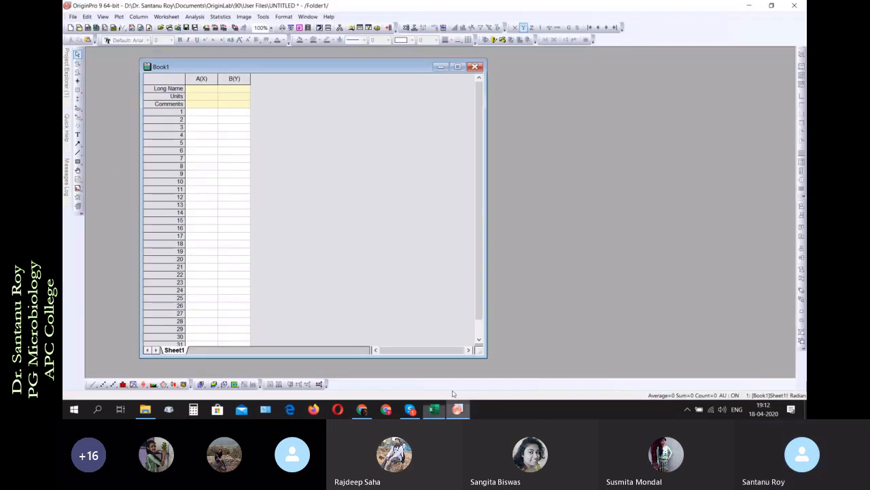
click(193, 113)
right_click(193, 113)
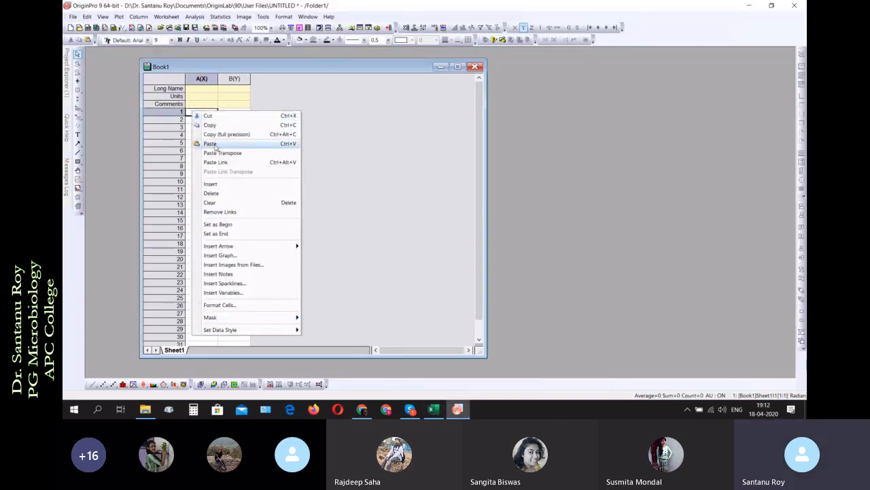
click(211, 143)
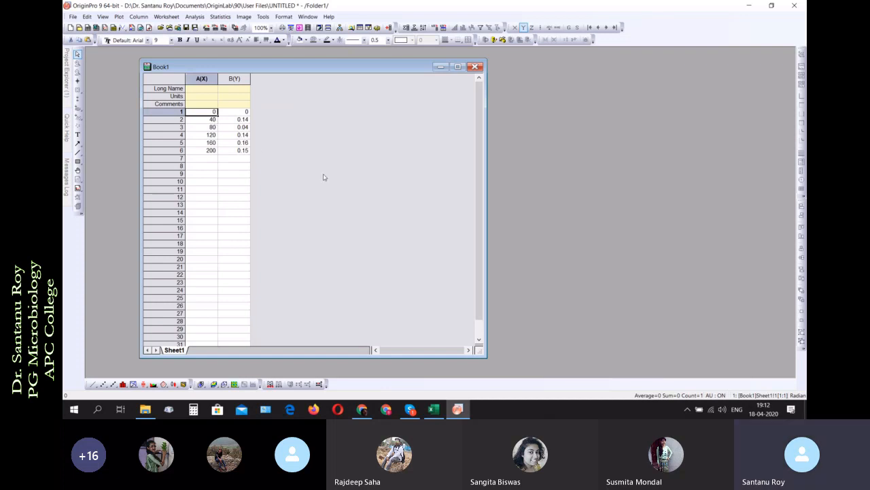
Check the column headings in the Excel data, then set the Units of Book1's column A(X) to ug/mL in OriginPro
click(432, 413)
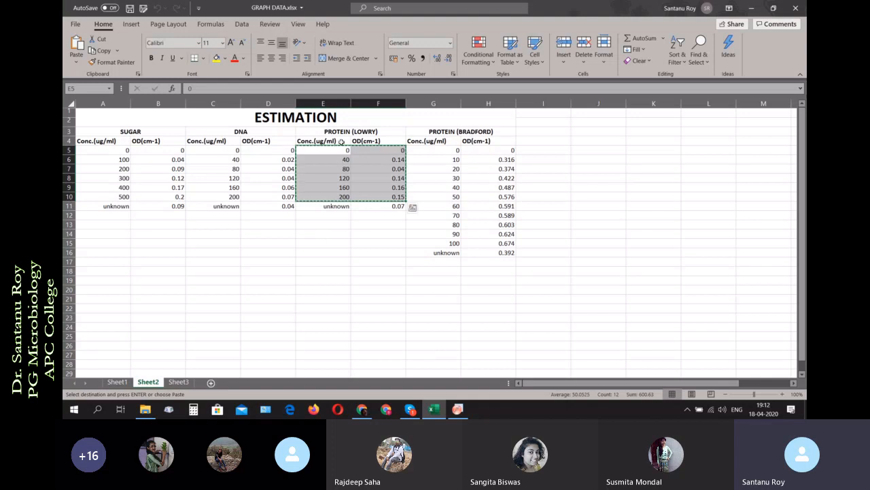
click(751, 8)
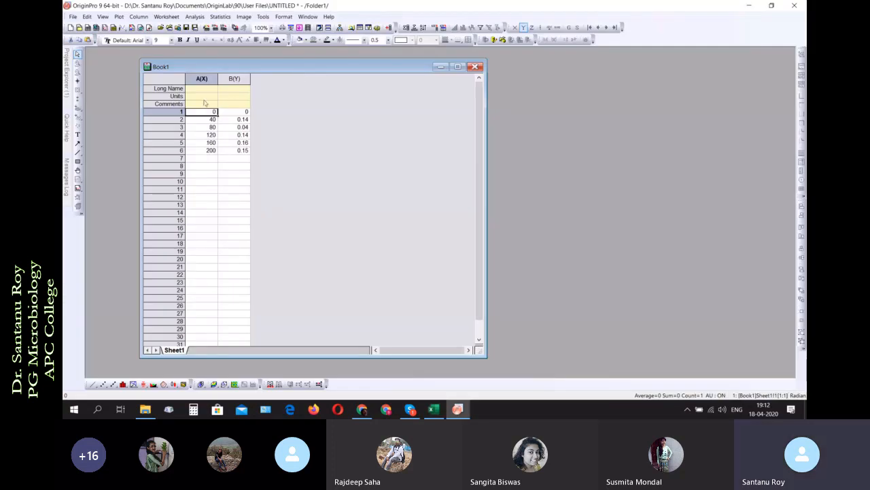
click(205, 97)
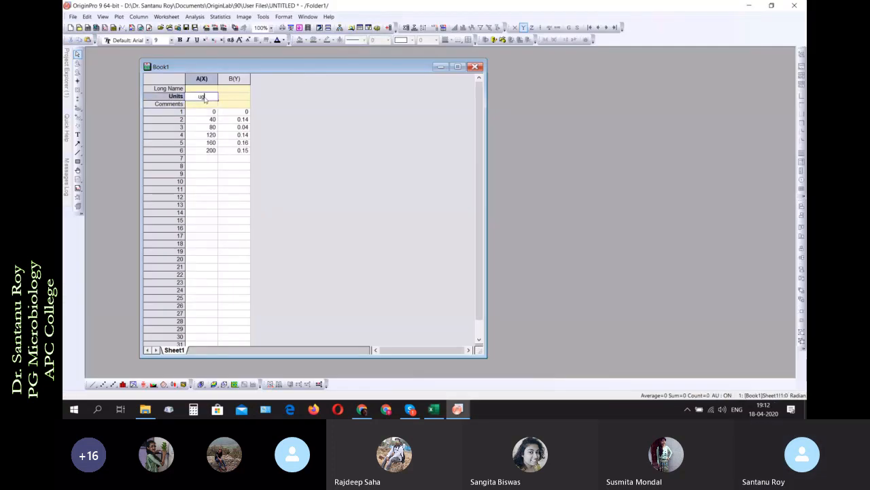
text(ug/mL)
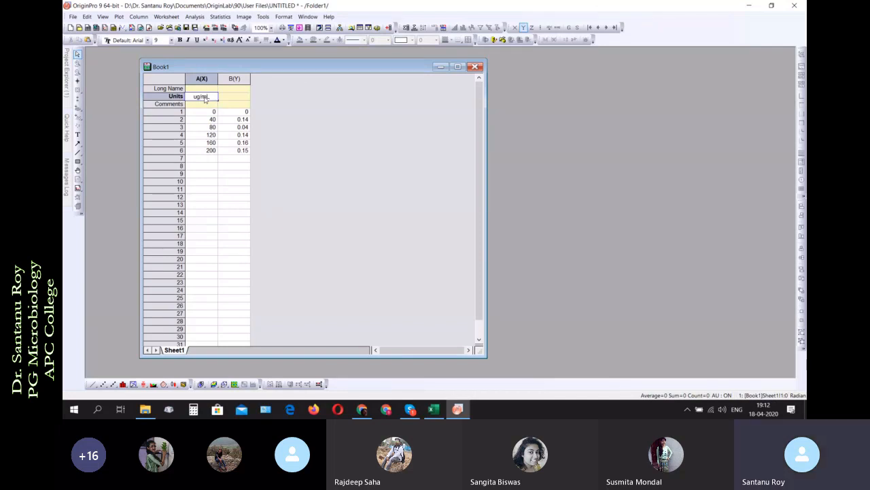
Set the Long Name of Book1's column A(X) to Protein Concentration and widen the column to fit it
click(201, 88)
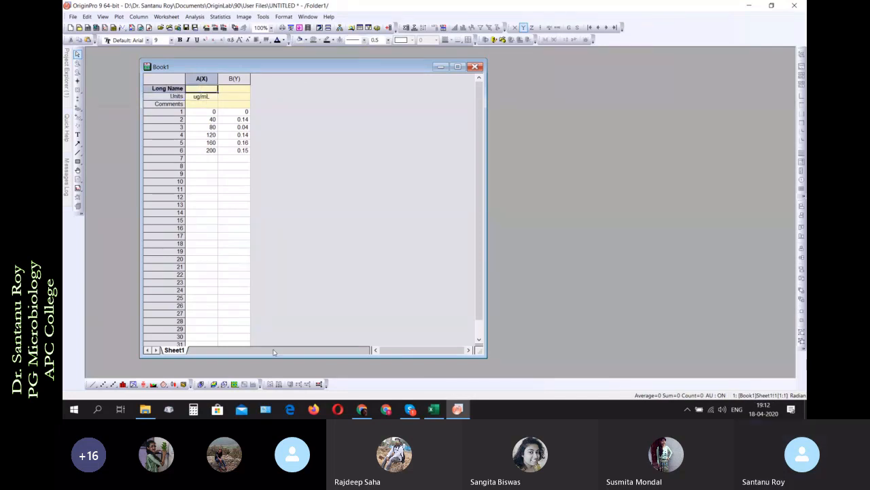
text(Con)
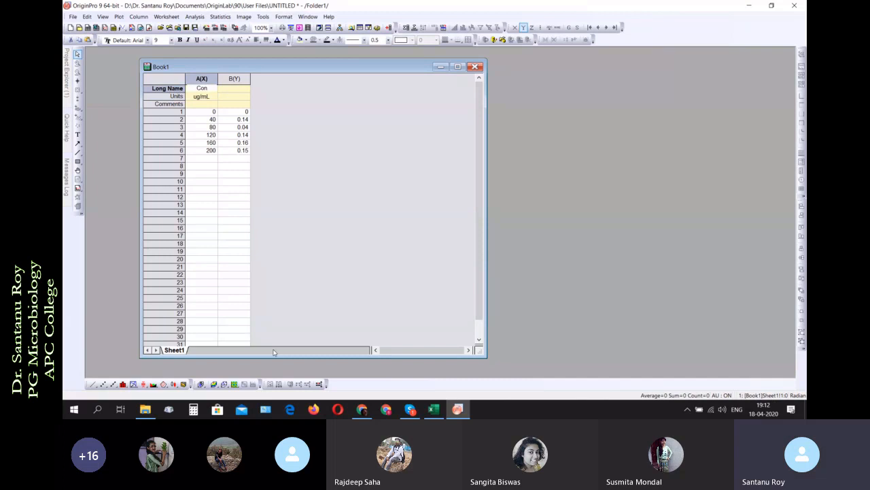
text(centrati)
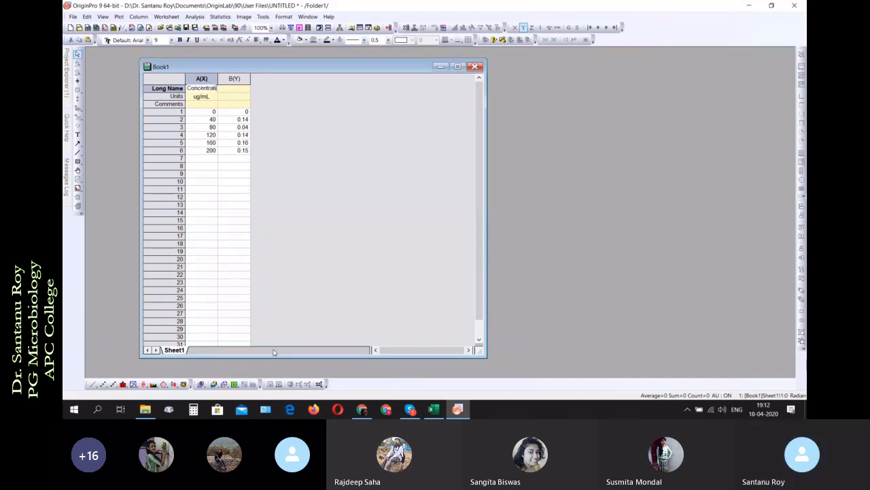
text(on)
drag(218, 77, 255, 78)
double_click(204, 89)
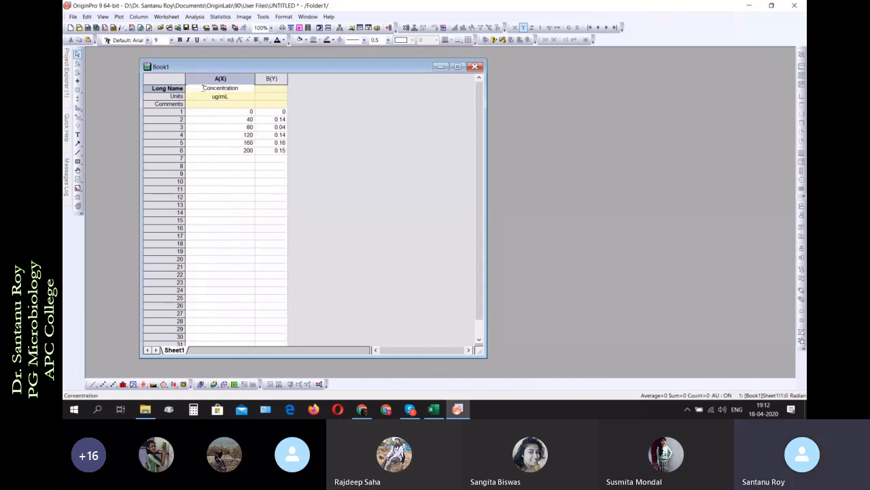
text(Protein)
Set the Long Name of column B(Y) to OD at 720 nm, widening the column to fit it
click(278, 90)
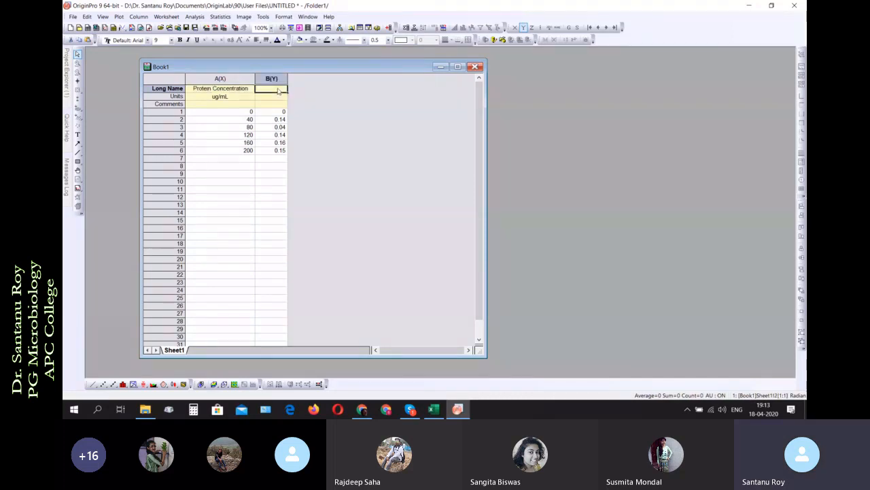
text(OD at)
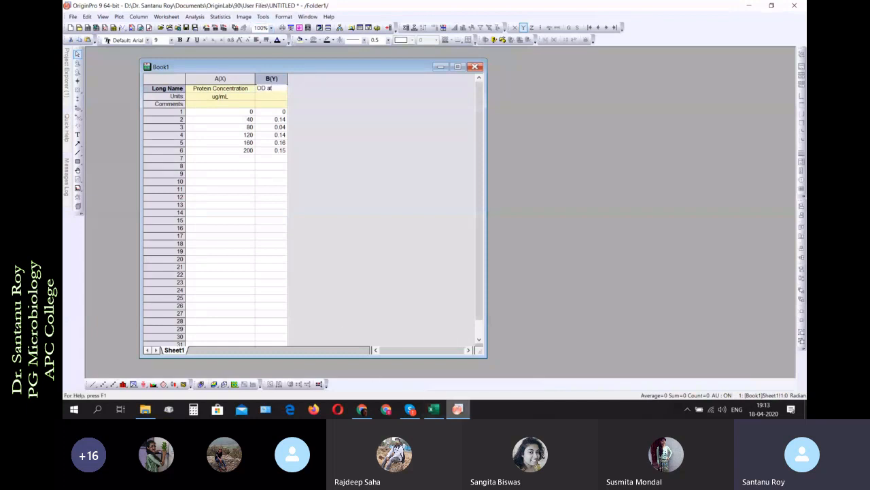
click(439, 409)
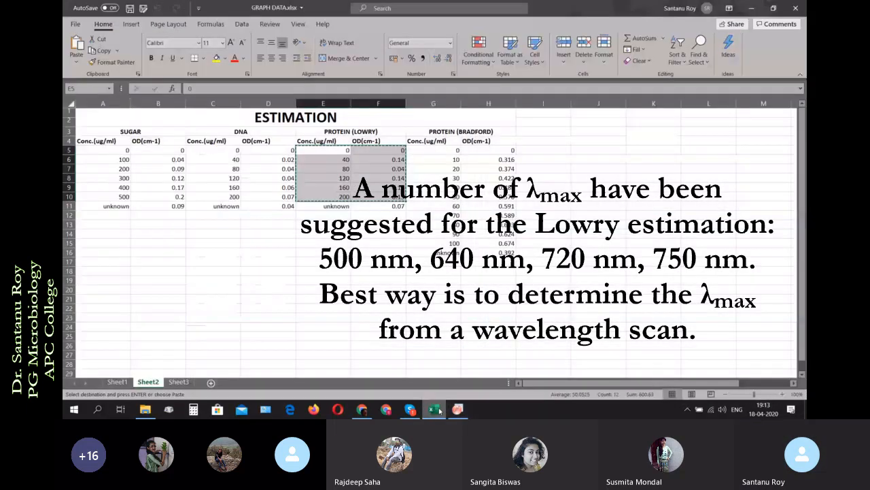
click(439, 409)
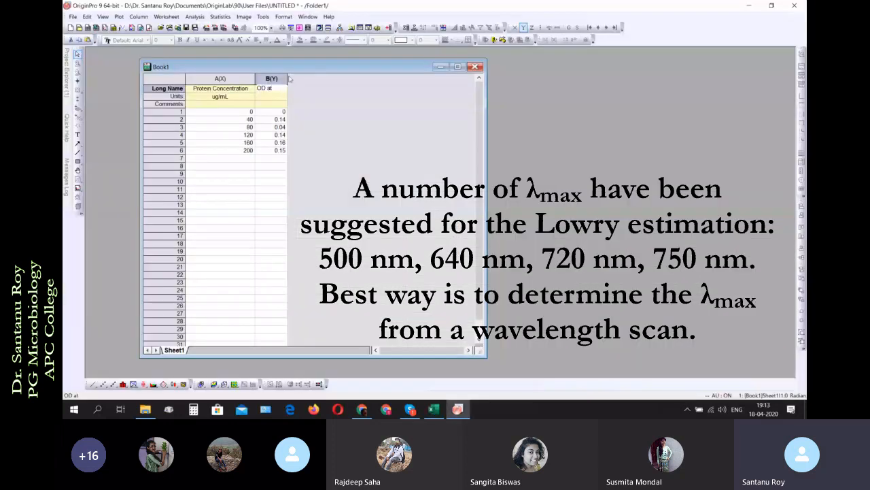
drag(287, 79, 307, 78)
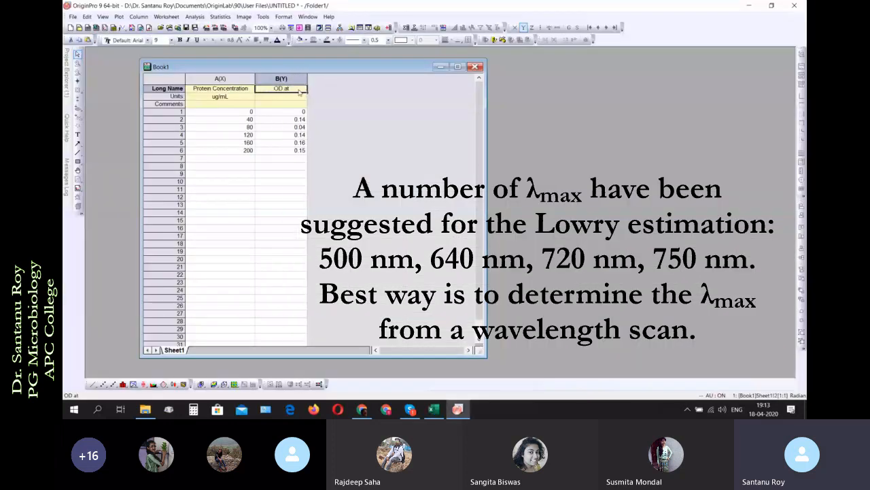
click(297, 91)
click(298, 90)
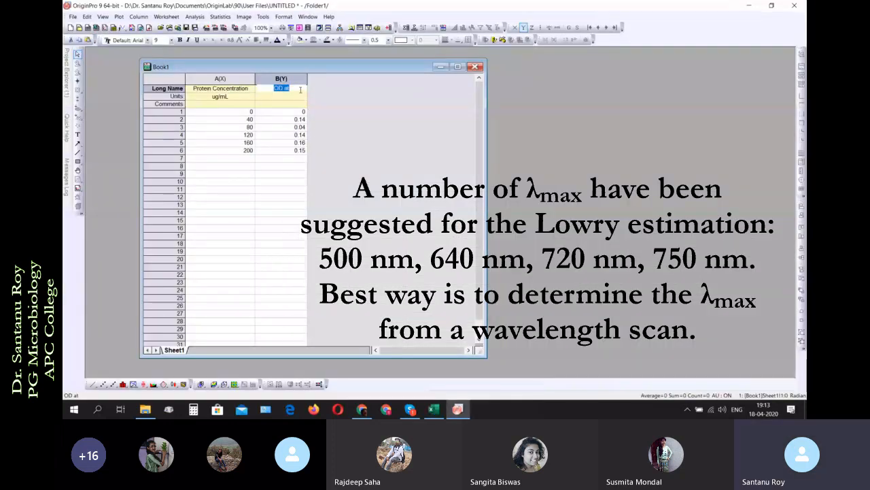
click(299, 89)
text(7)
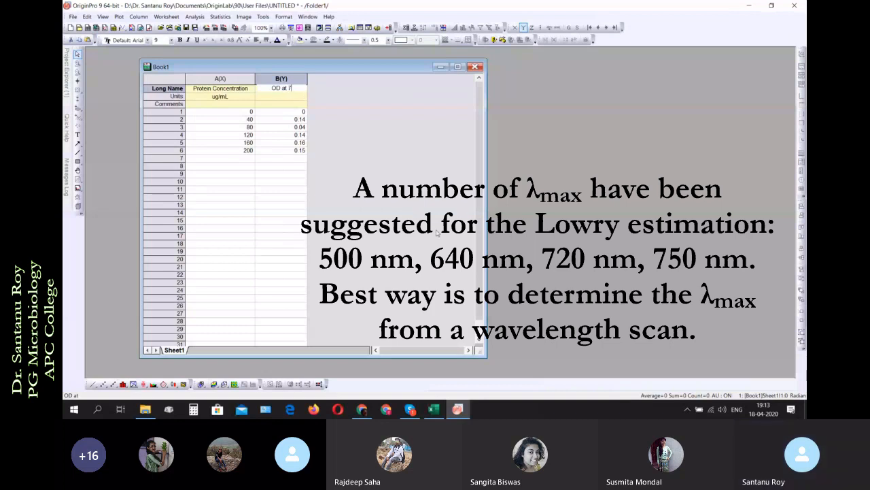
text(20 nm)
key(Return)
Set the Units of column B(Y) to /cm
click(285, 97)
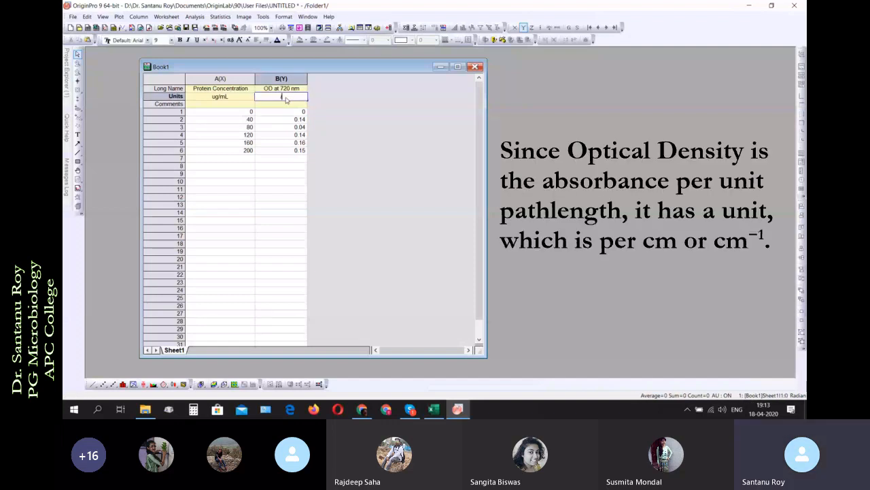
text(/cm)
key(Return)
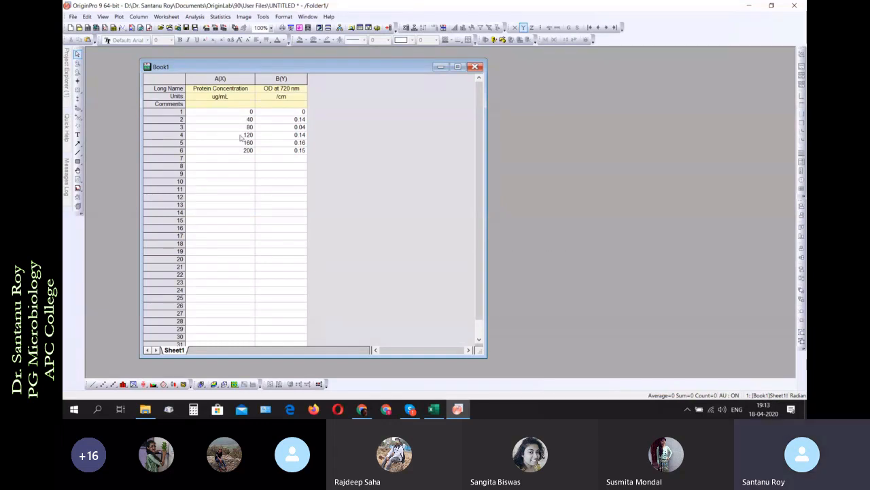
Plot the Lowry data in rows 1 to 6 of both columns as a scatter graph and inspect it at full window size
drag(245, 113, 287, 152)
right_click(277, 127)
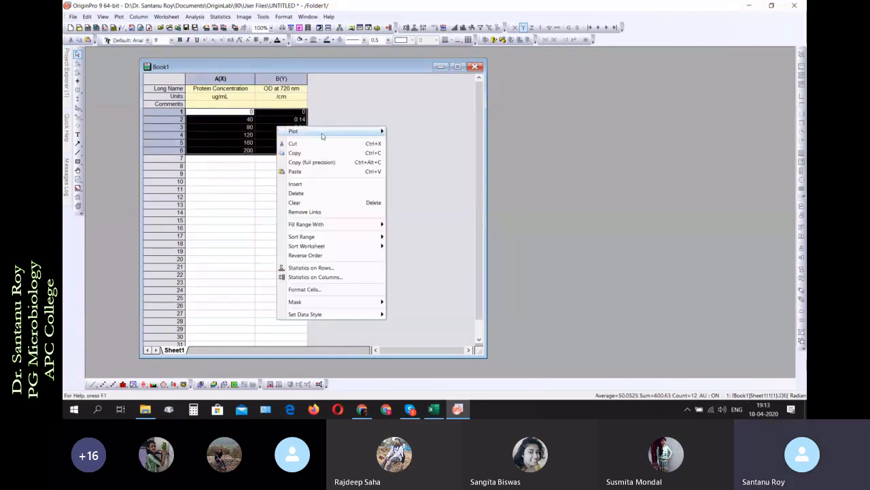
mouse_move(321, 133)
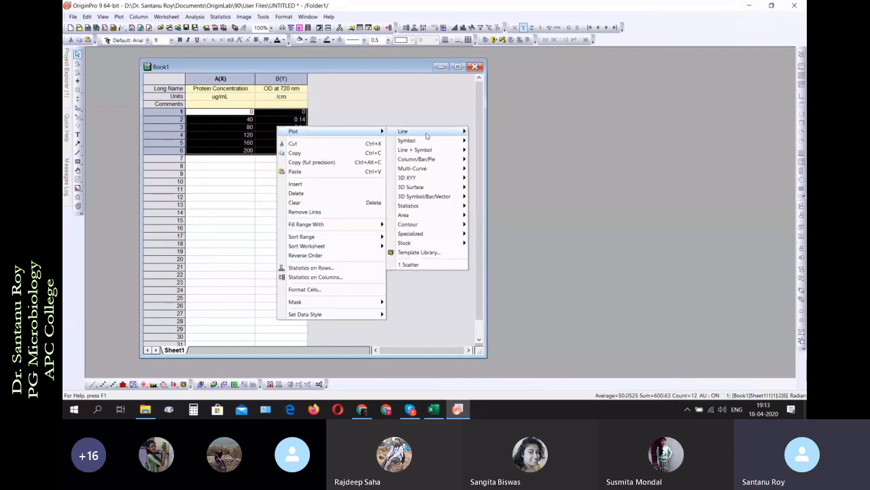
mouse_move(441, 141)
click(501, 140)
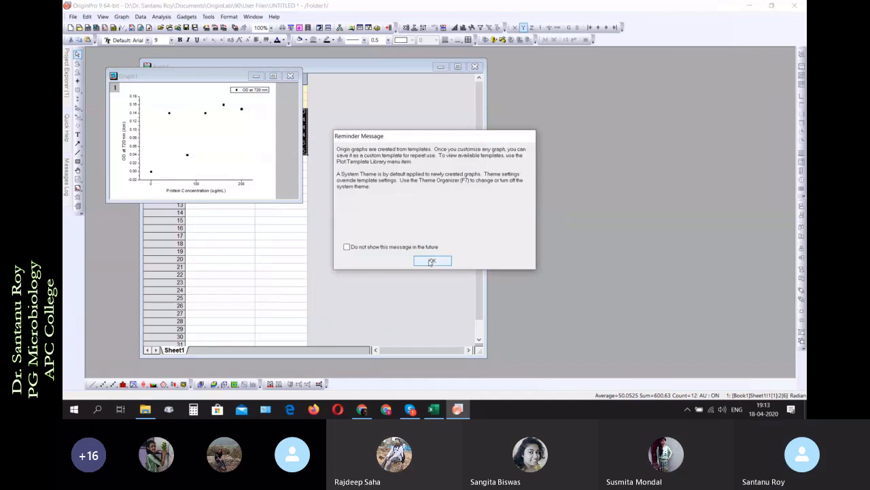
click(433, 262)
double_click(201, 76)
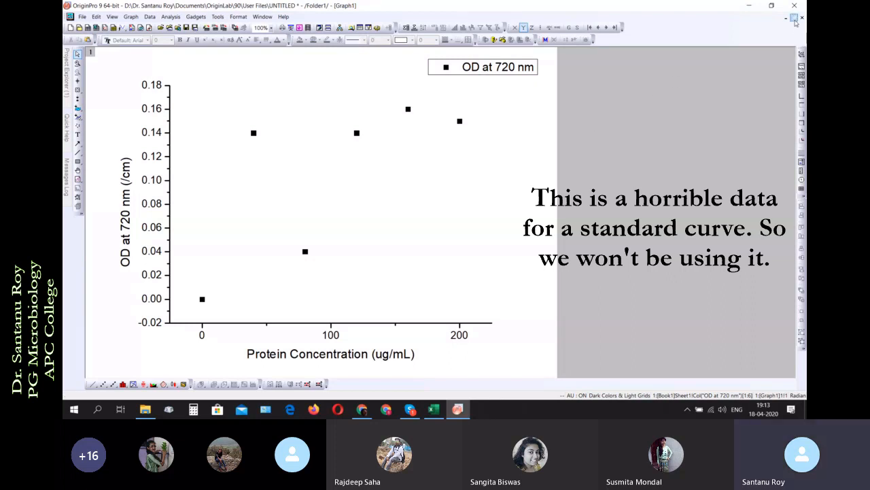
click(794, 19)
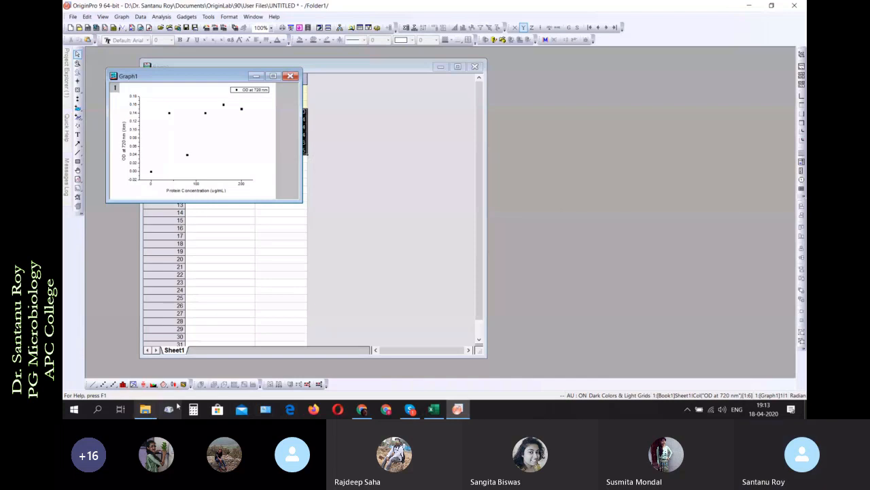
In Excel's GRAPH DATA.xlsx, copy the PROTEIN (BRADFORD) values in G5:H15, excluding the unknown row, and return to OriginPro
click(430, 414)
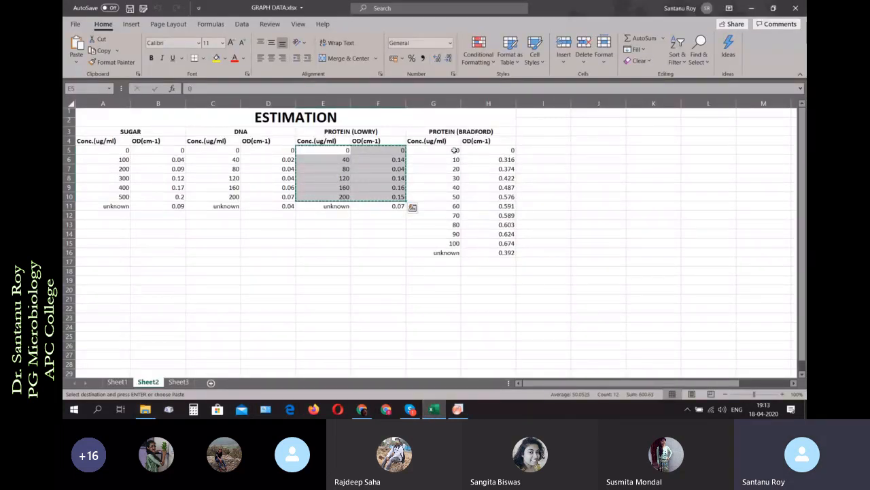
drag(454, 150, 483, 243)
key(ctrl+c)
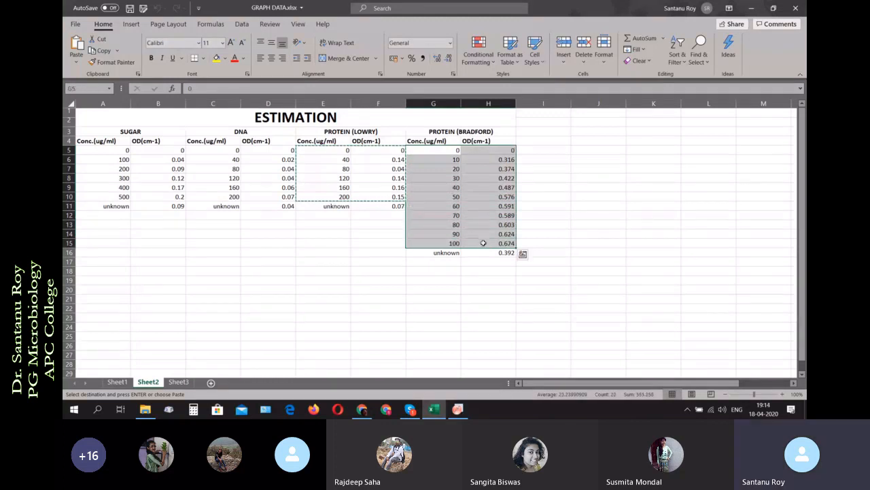
right_click(489, 206)
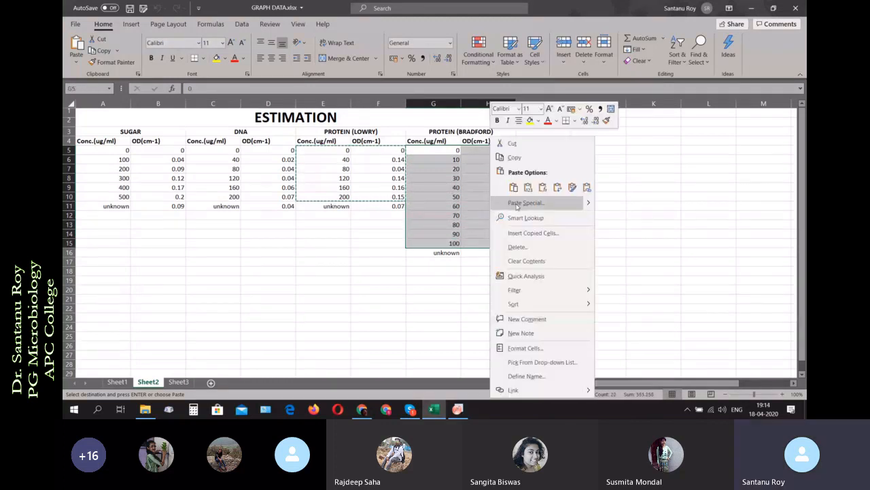
click(533, 160)
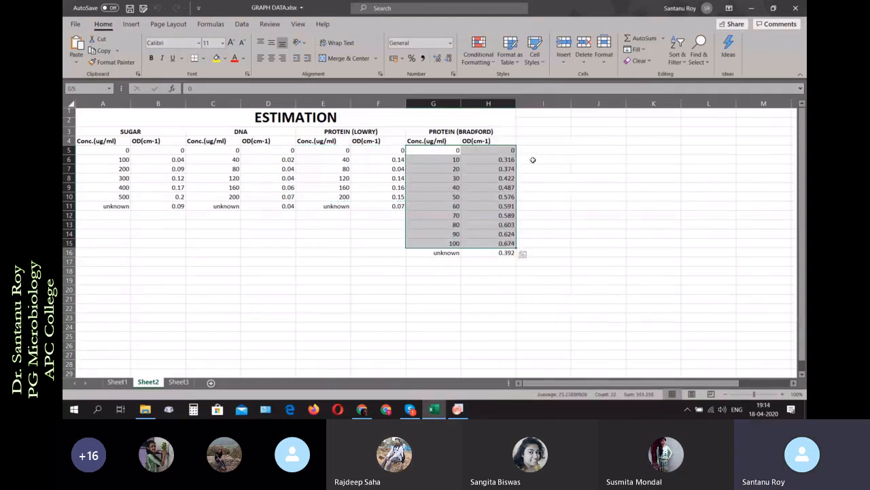
click(751, 8)
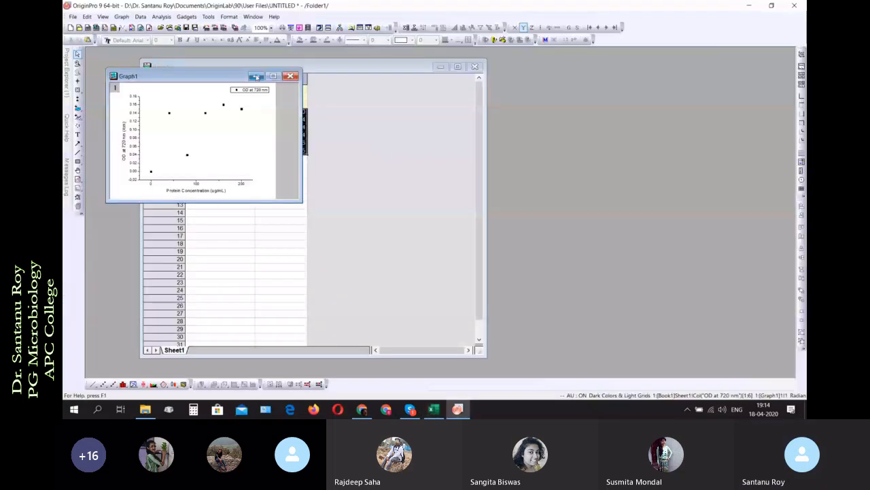
Close the Lowry scatter graph window and delete the graph from the project
click(290, 75)
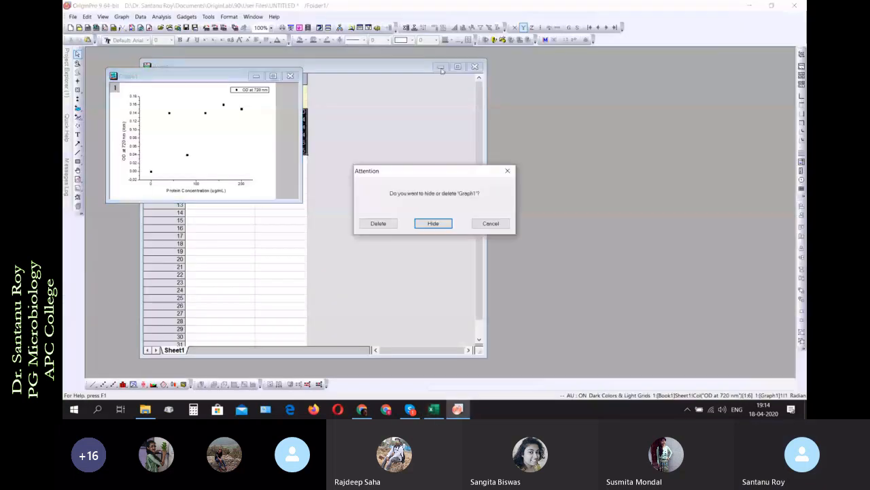
click(378, 223)
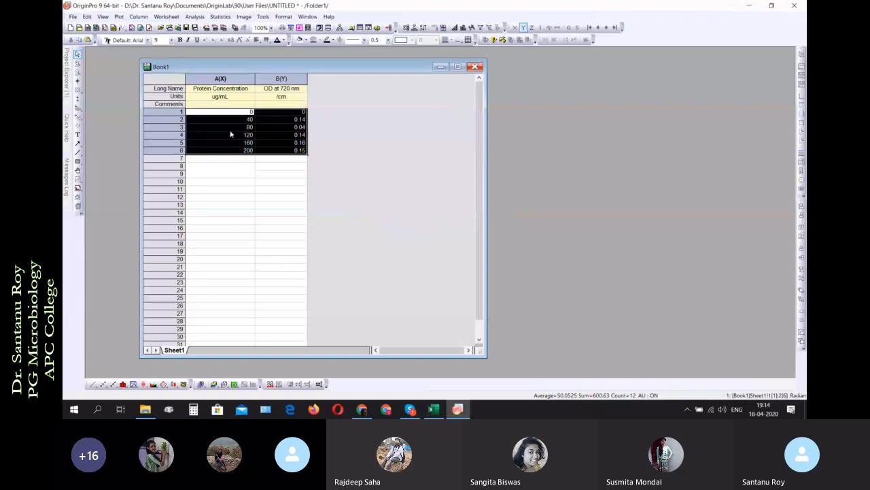
Clear the Lowry values from rows 1 to 6 of Book1 and paste the copied Bradford data starting at row 1 of column A(X)
key(Delete)
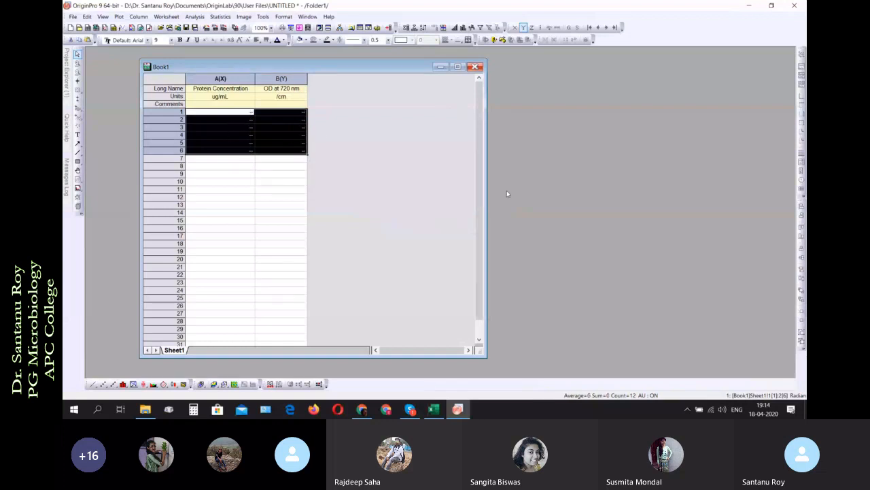
right_click(242, 115)
click(242, 114)
right_click(242, 115)
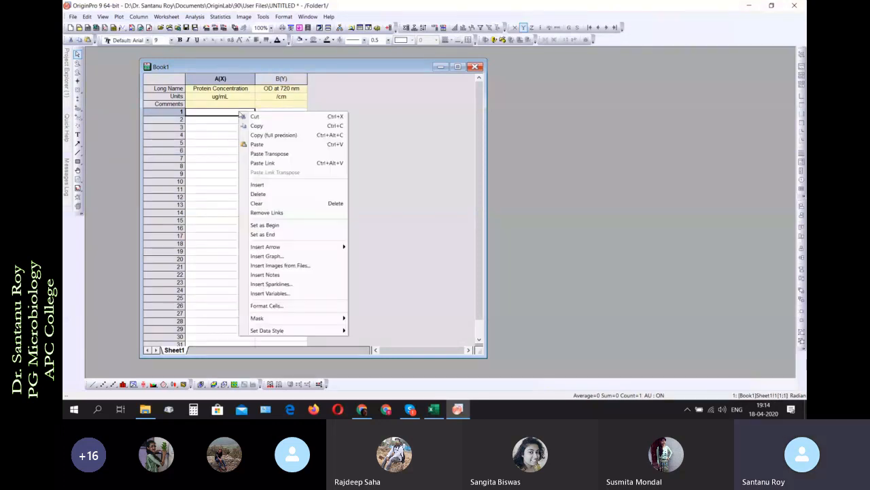
click(262, 144)
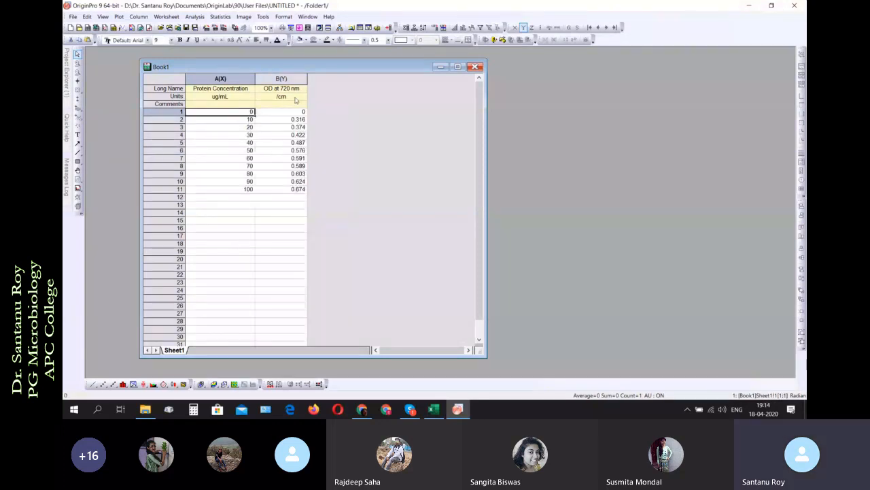
Change the Long Name of column B(Y) to OD at 595 nm
double_click(279, 88)
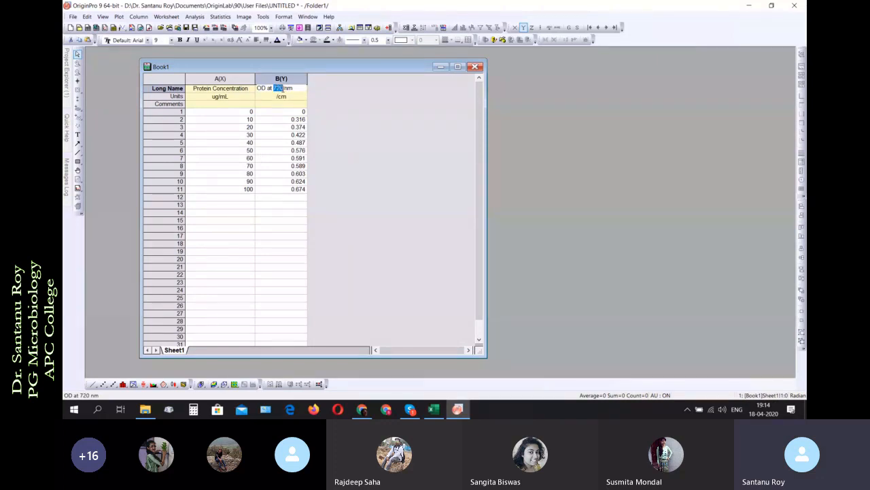
text(595)
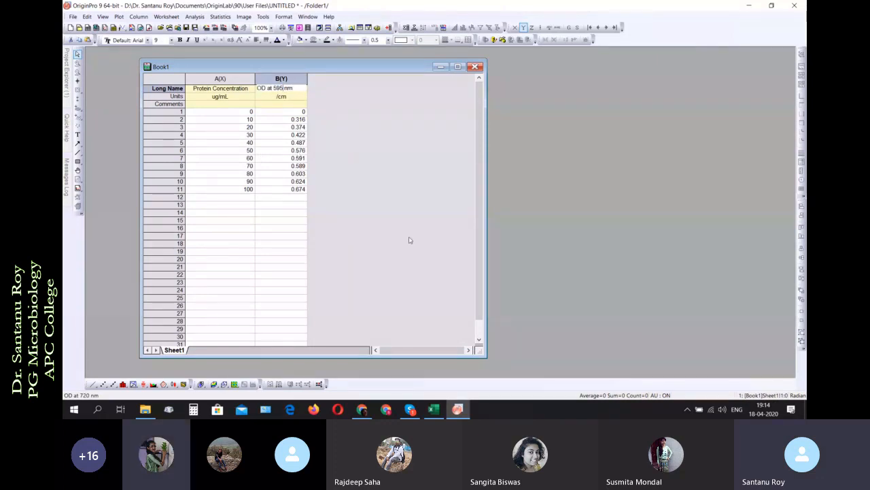
click(360, 207)
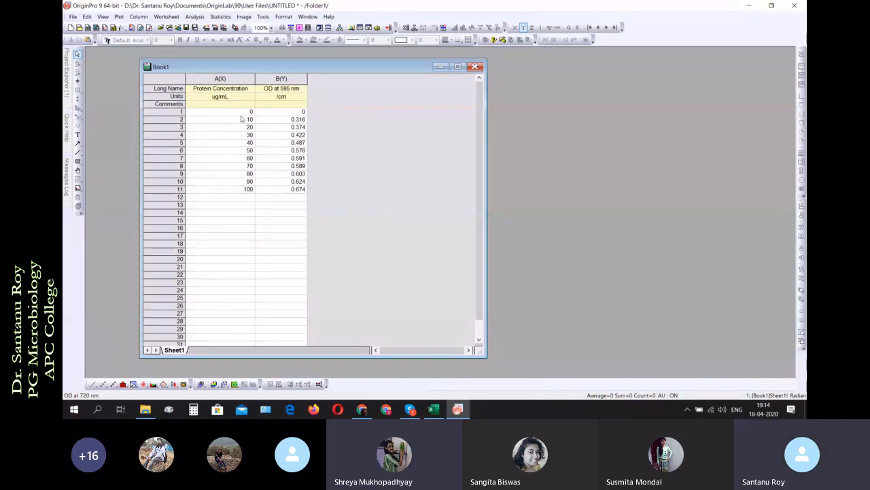
drag(238, 115, 272, 191)
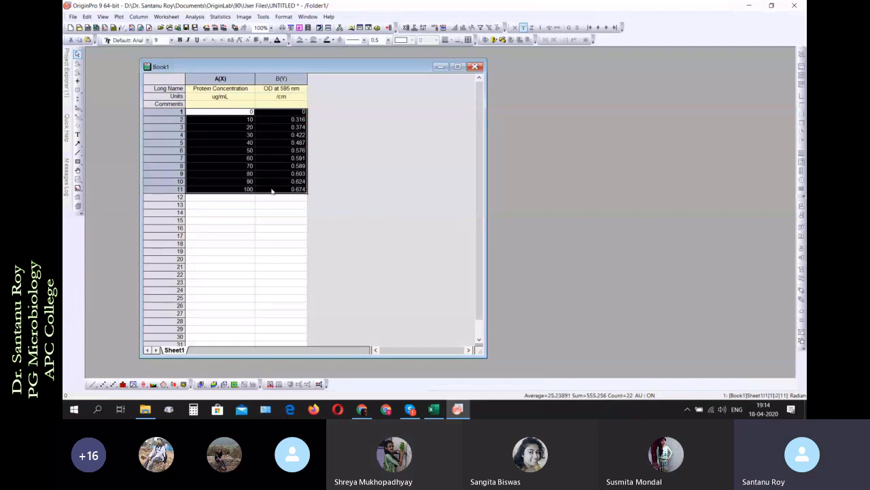
right_click(272, 191)
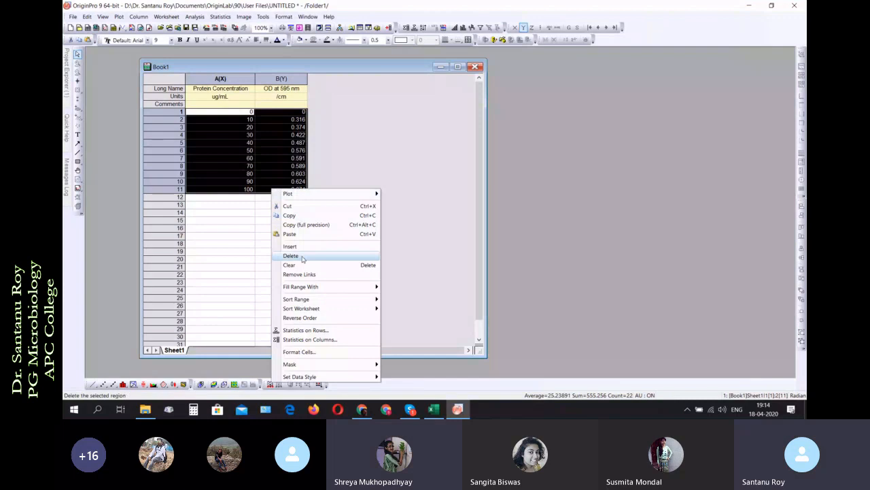
click(380, 192)
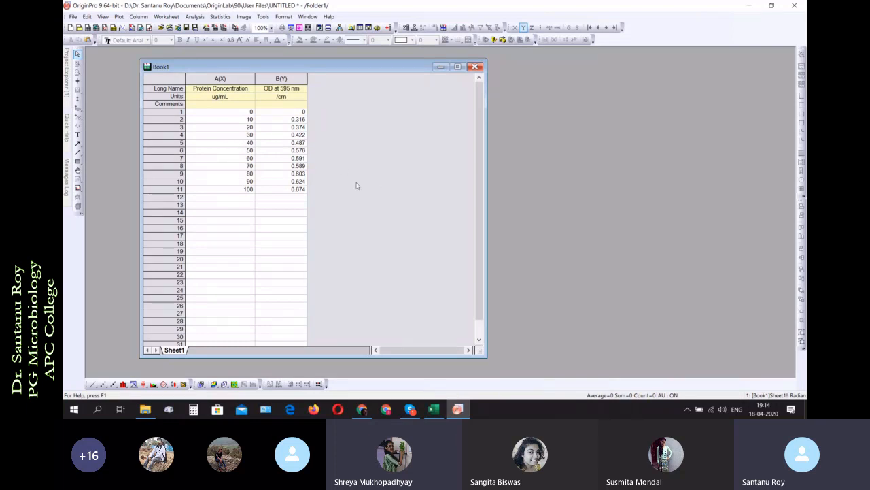
Plot rows 1 to 11 of columns A(X) and B(Y) in Book1 as a scatter graph and dismiss the reminder
drag(245, 112, 294, 191)
right_click(291, 157)
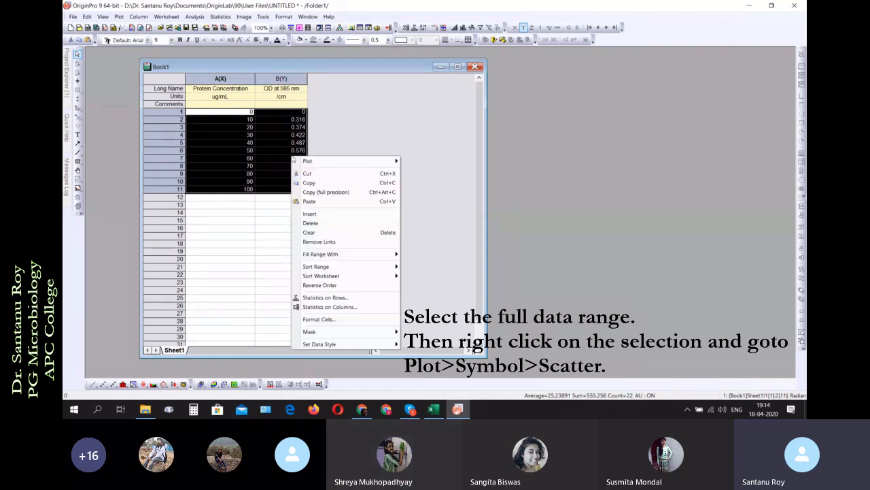
mouse_move(333, 163)
mouse_move(464, 173)
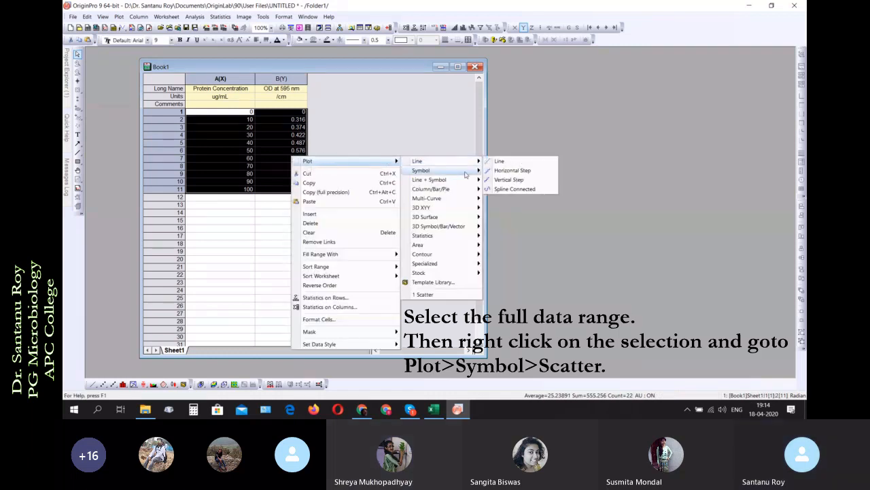
click(505, 170)
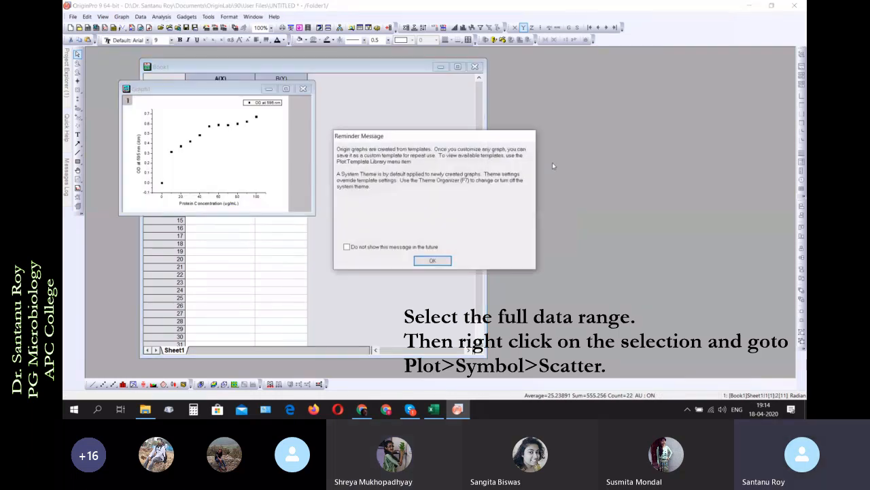
click(432, 260)
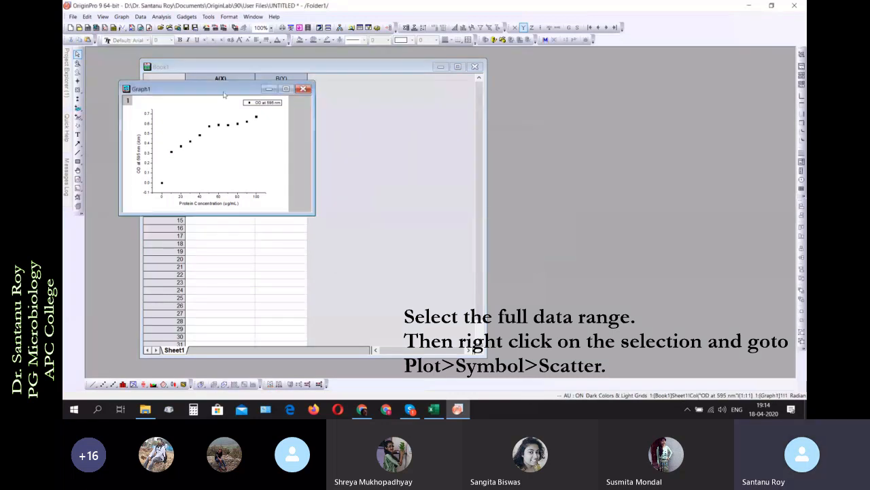
View the new scatter graph at full size, restore its window and move it clear of the Book1 worksheet
double_click(223, 90)
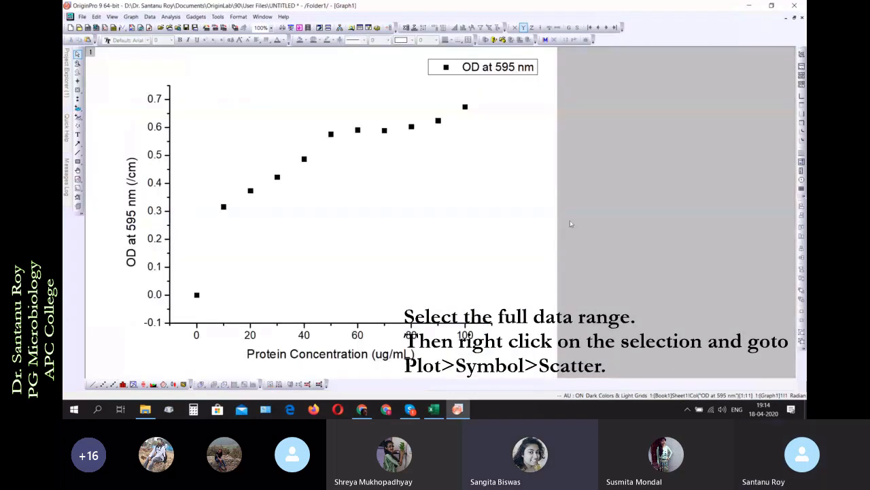
click(794, 17)
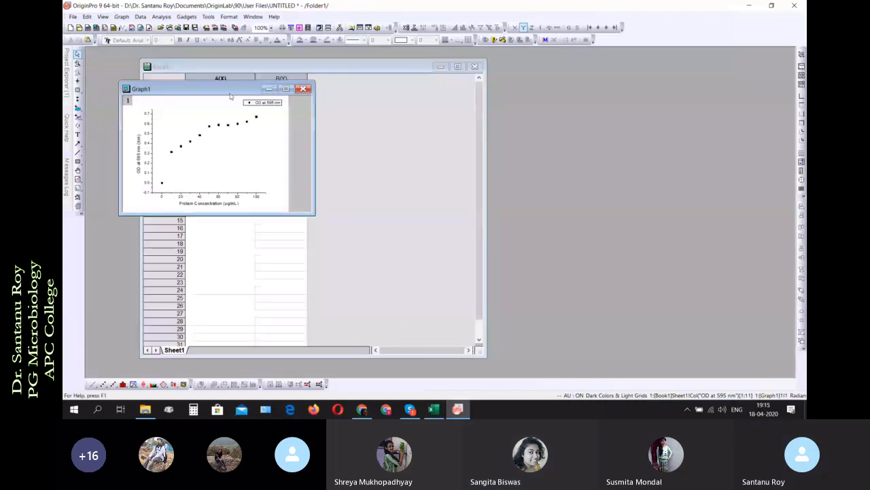
drag(252, 89, 663, 98)
Examine the plot types offered for the selected Bradford data, and inspect the point distribution in the maximized scatter graph
right_click(294, 127)
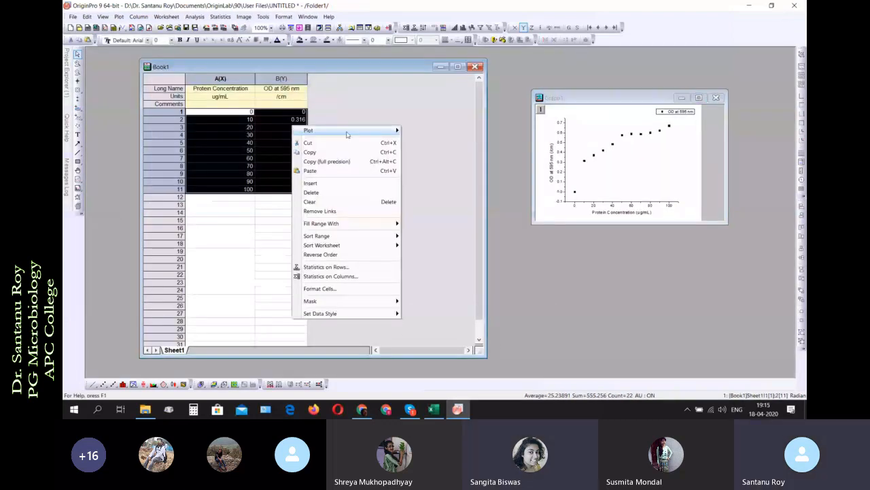
mouse_move(350, 131)
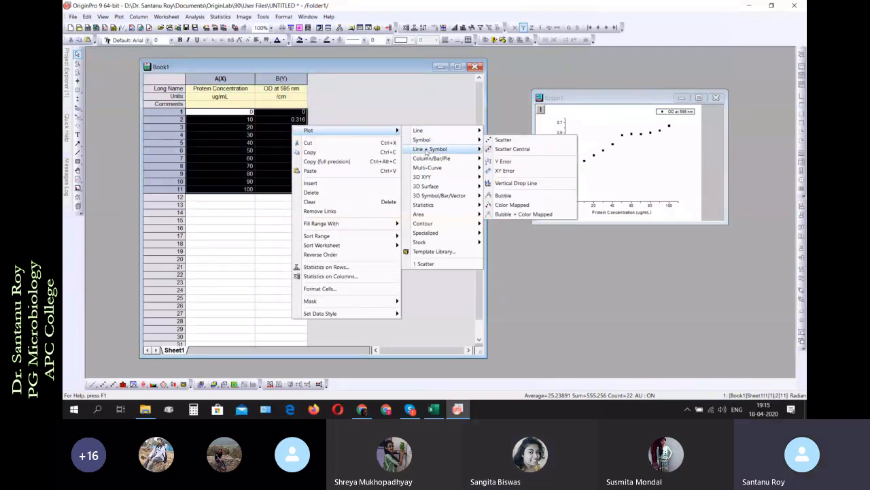
mouse_move(431, 149)
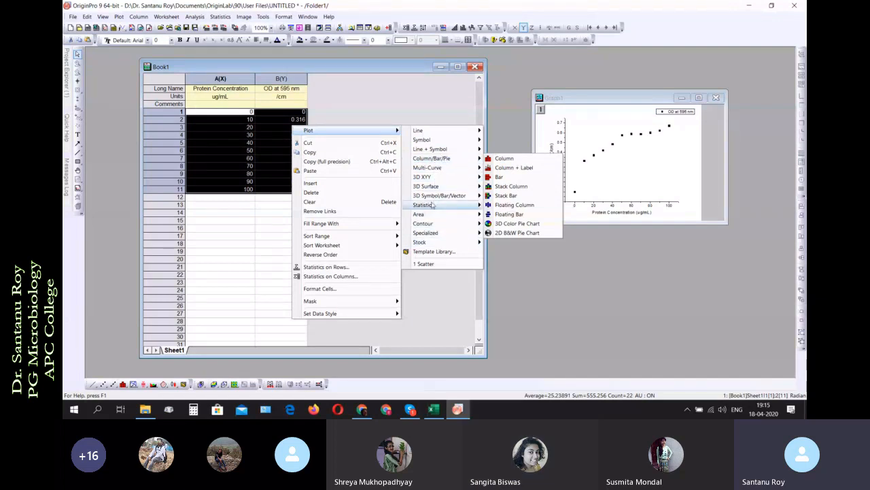
mouse_move(432, 206)
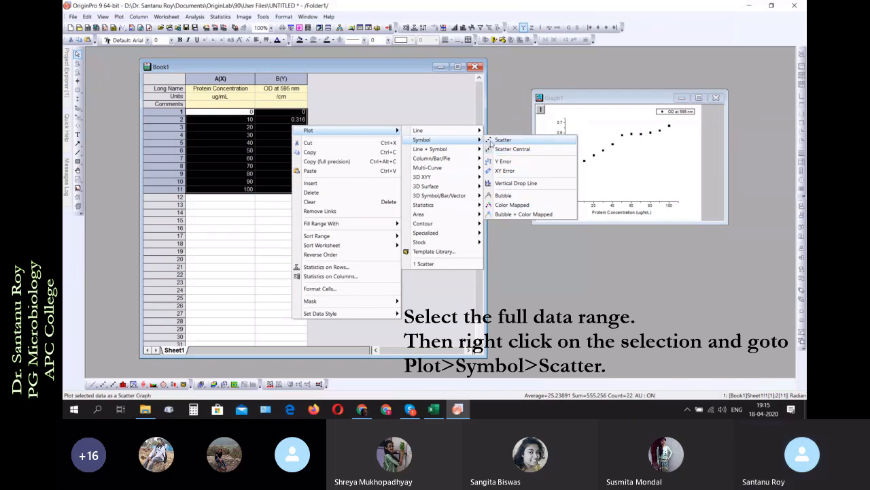
mouse_move(463, 157)
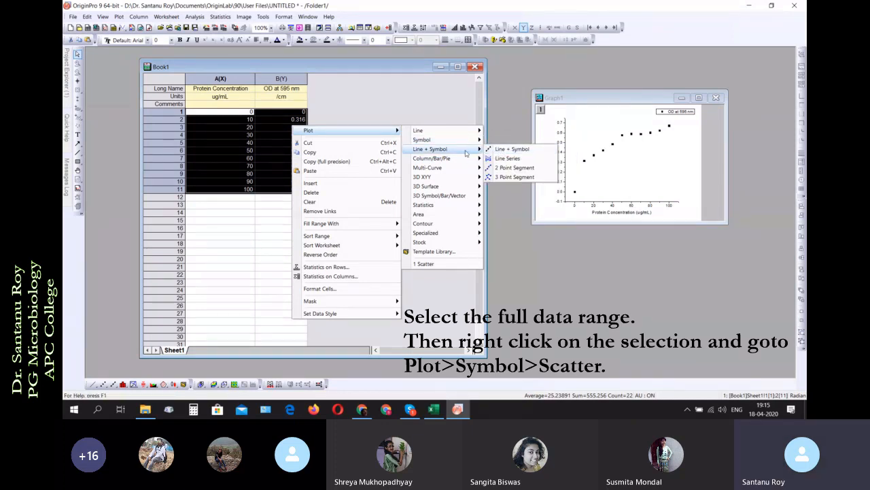
mouse_move(470, 141)
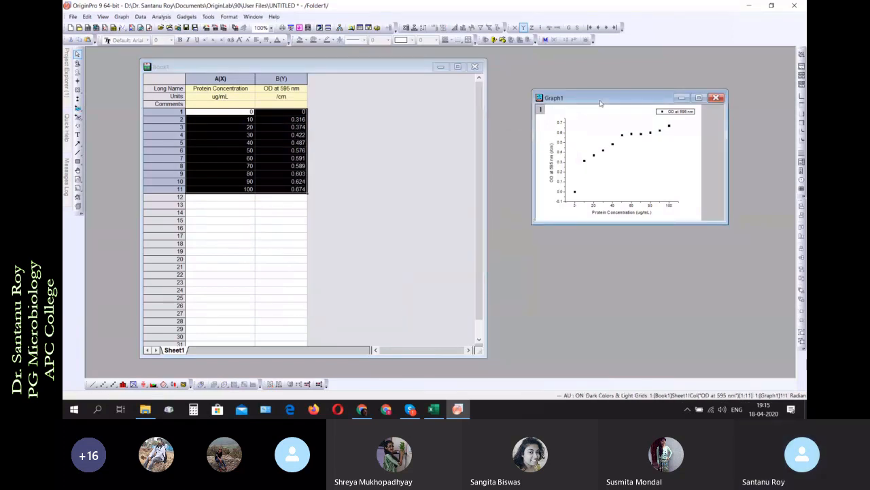
double_click(601, 103)
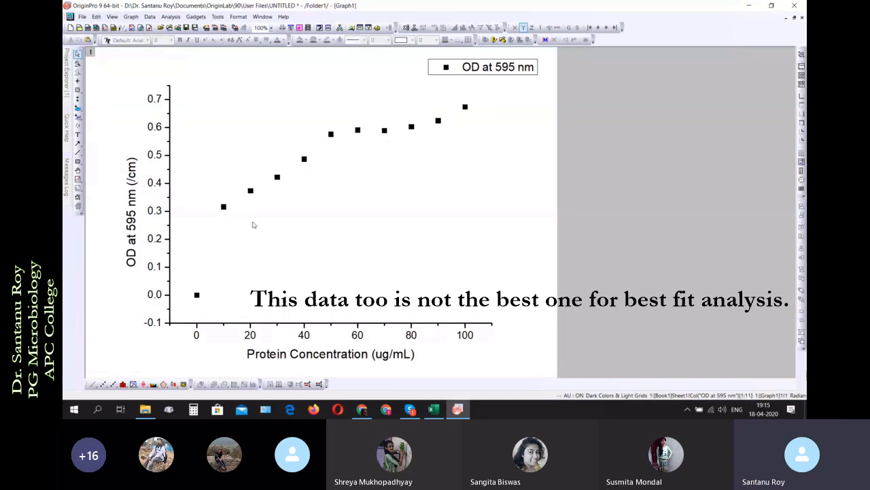
click(795, 19)
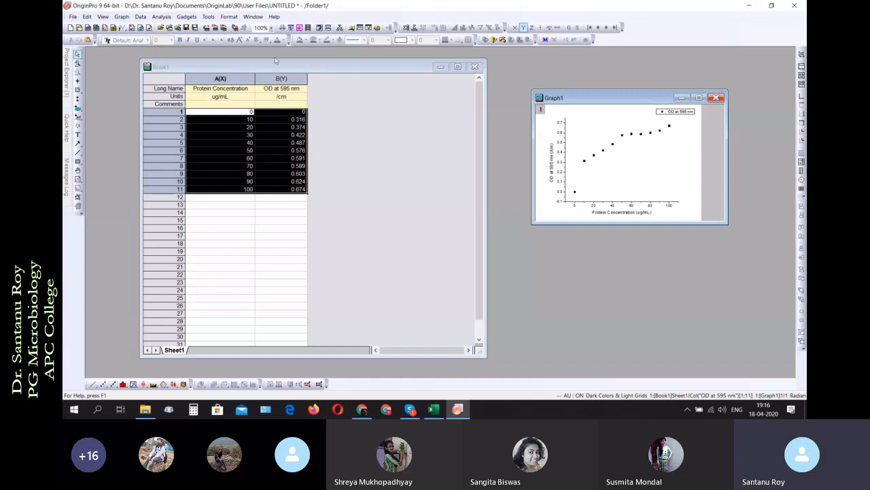
Rearrange the Book1 and Graph1 windows and create a new worksheet with the XY column designation
drag(272, 69, 217, 60)
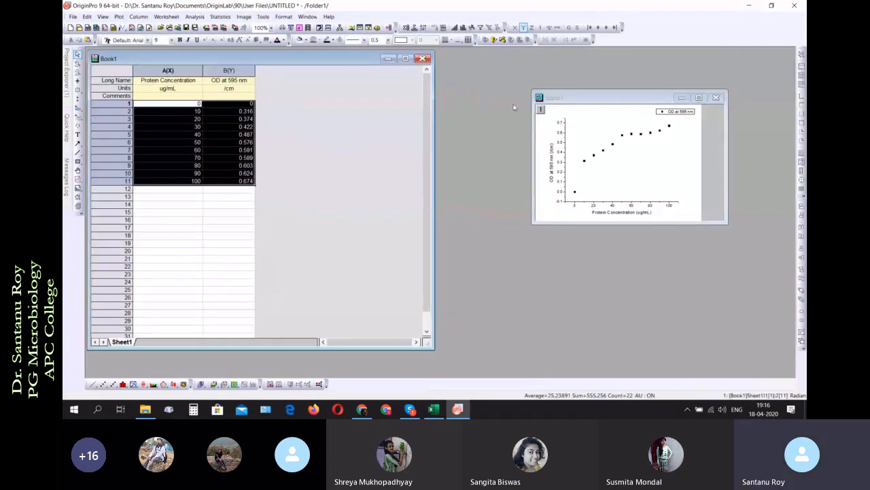
drag(559, 101, 183, 246)
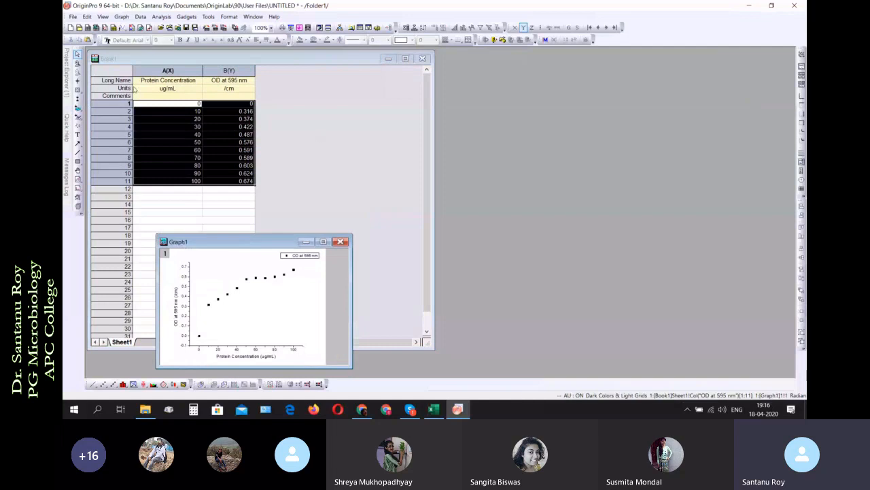
click(72, 16)
mouse_move(87, 17)
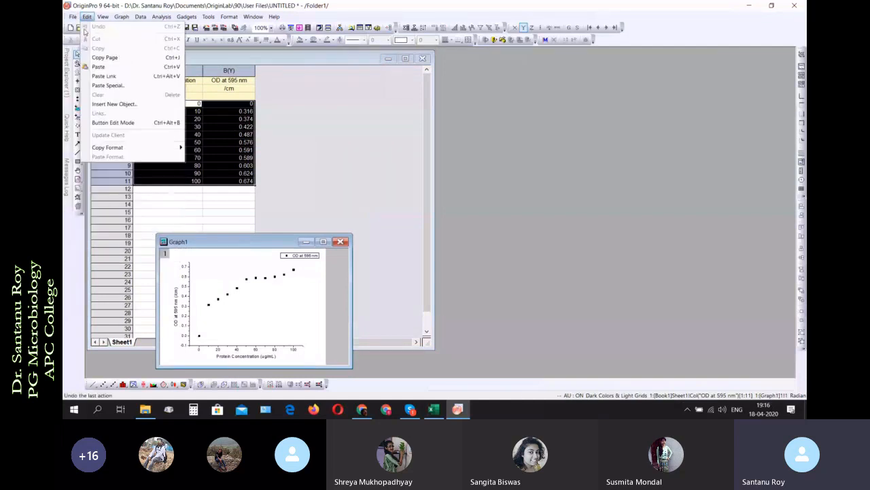
mouse_move(130, 27)
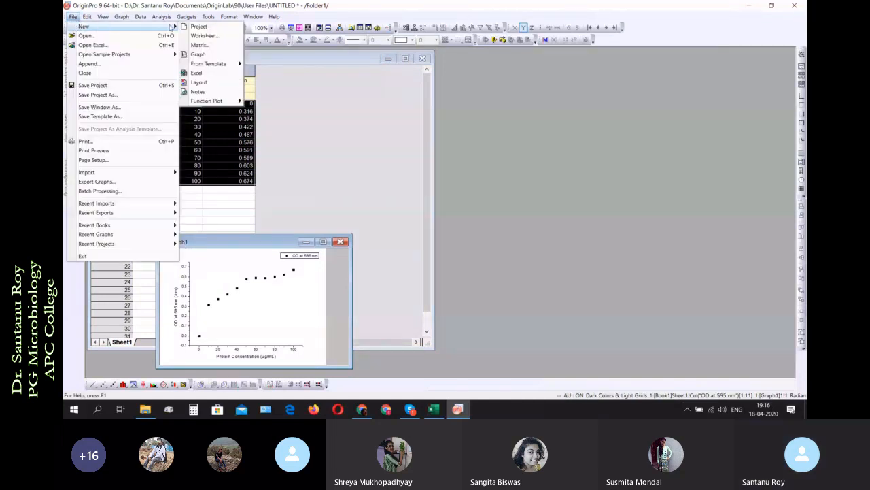
click(202, 36)
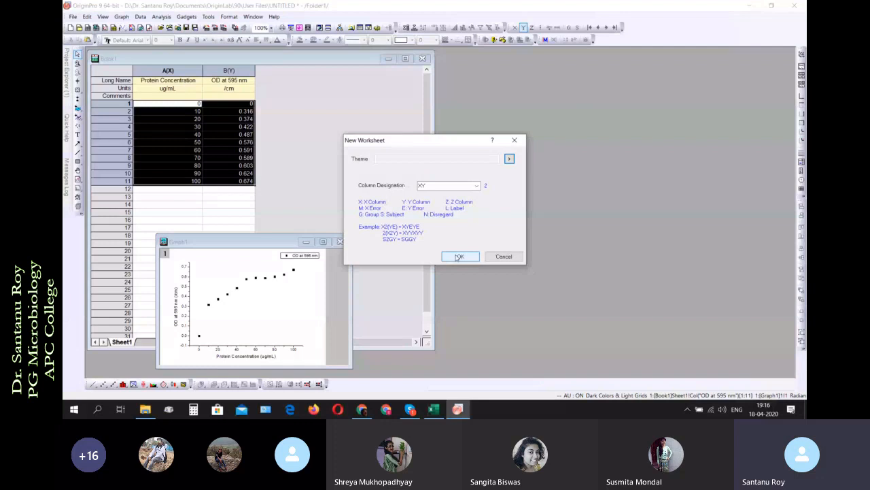
click(477, 186)
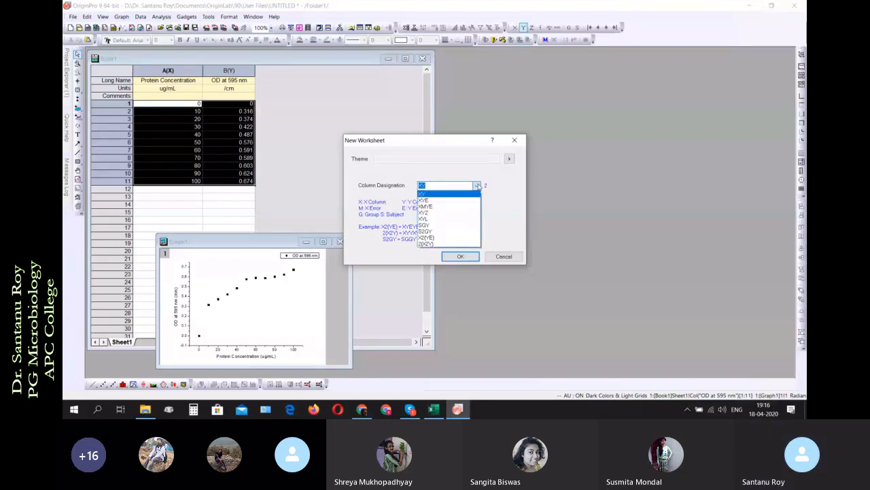
click(478, 186)
click(471, 254)
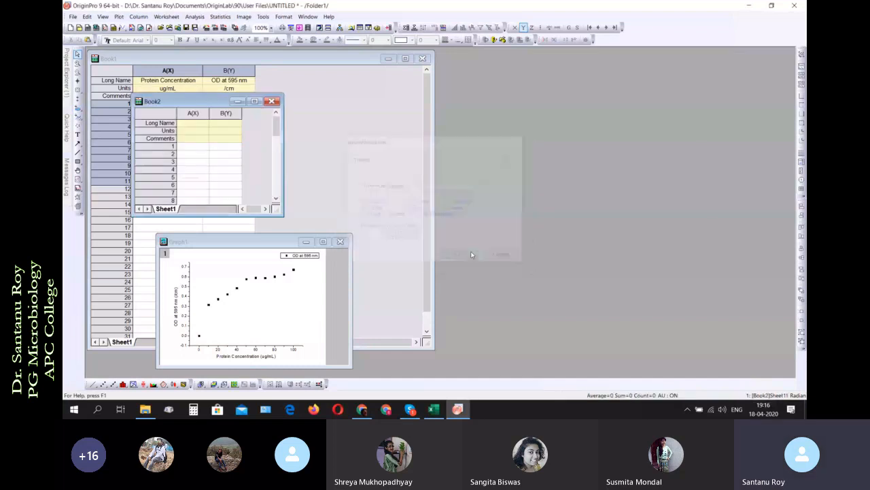
Minimize Book1 and Graph1 and reposition the empty Book2 window in the cleared workspace
drag(198, 103, 520, 60)
click(388, 58)
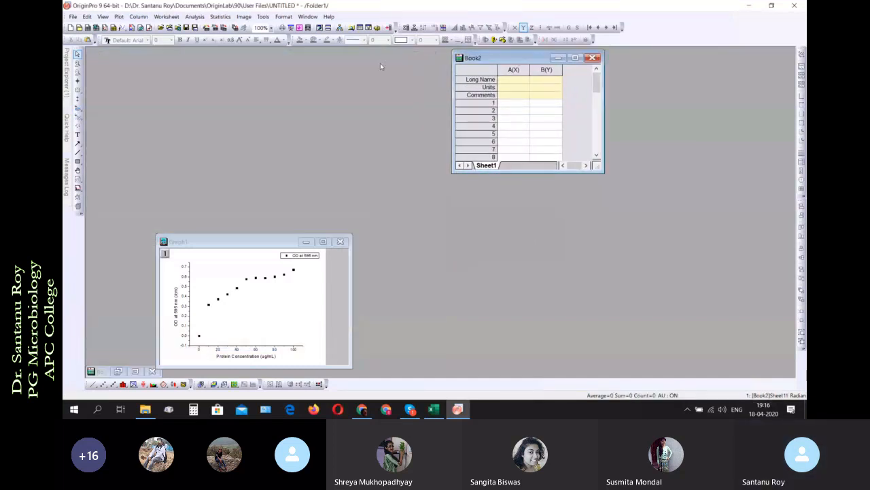
click(306, 242)
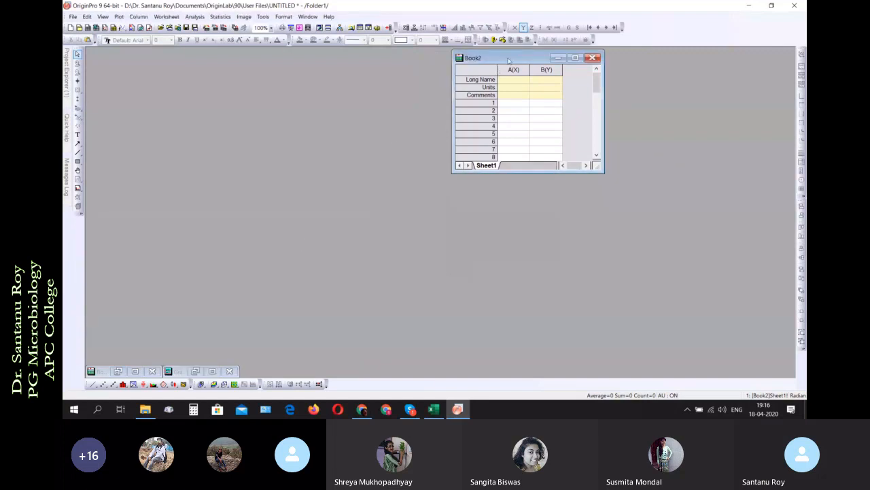
drag(509, 61, 150, 64)
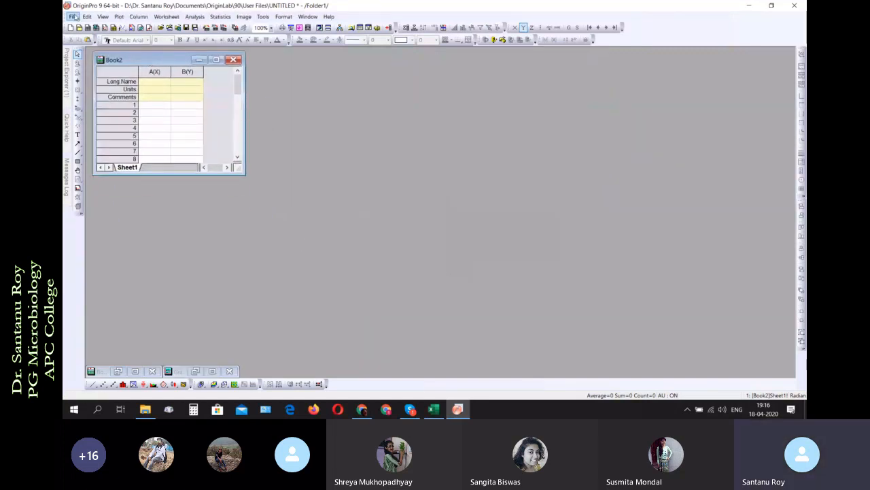
click(72, 16)
mouse_move(80, 27)
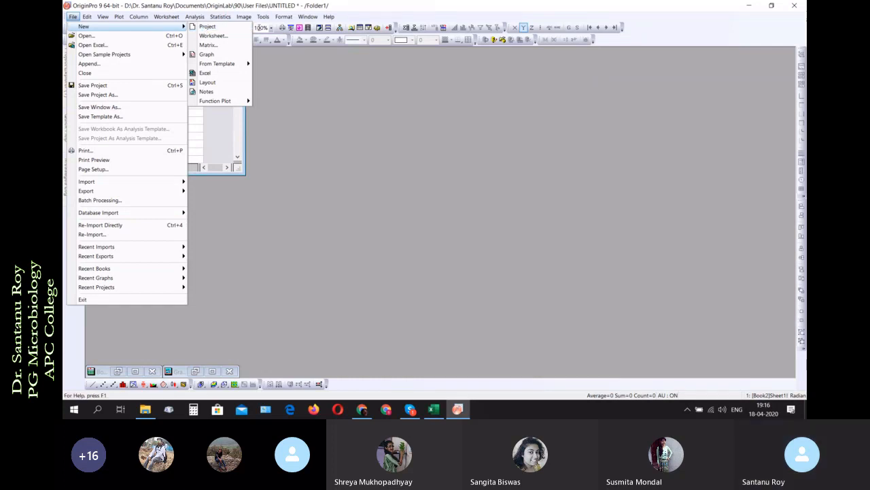
click(291, 161)
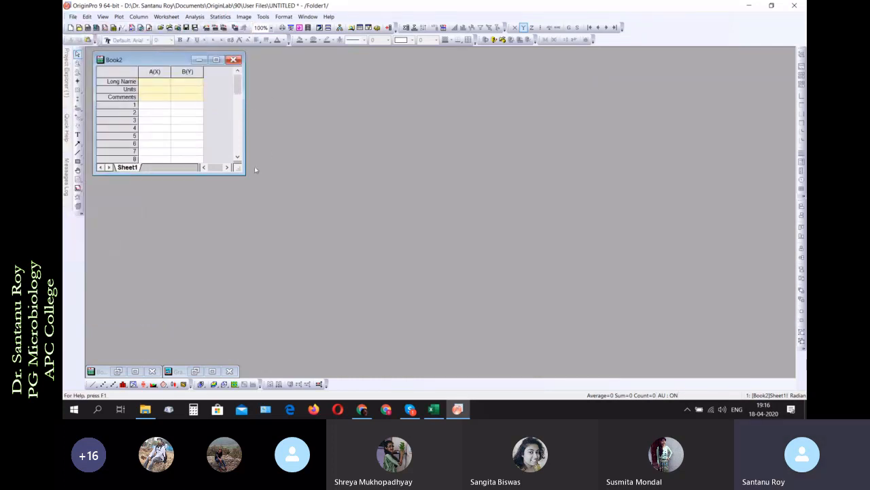
Enlarge the Book2 window, switch to Excel and copy the DNA values in C5:D10 of GRAPH DATA.xlsx, excluding the unknown row
drag(247, 177, 374, 342)
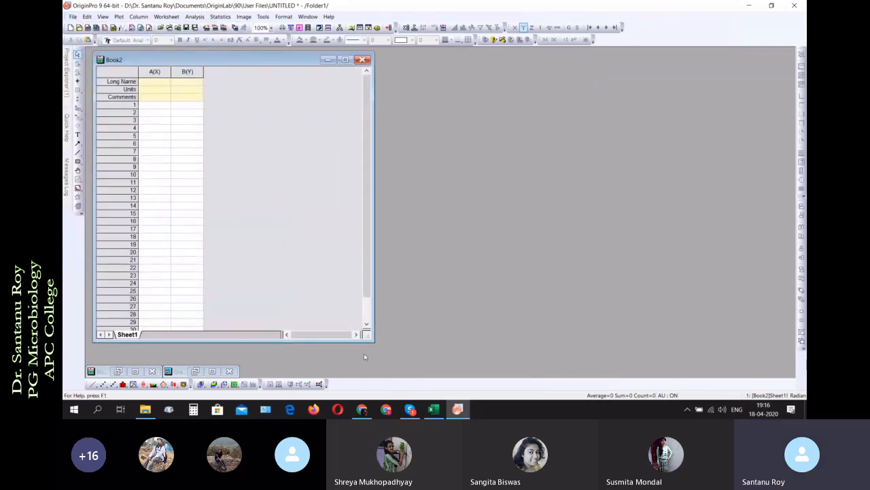
click(433, 408)
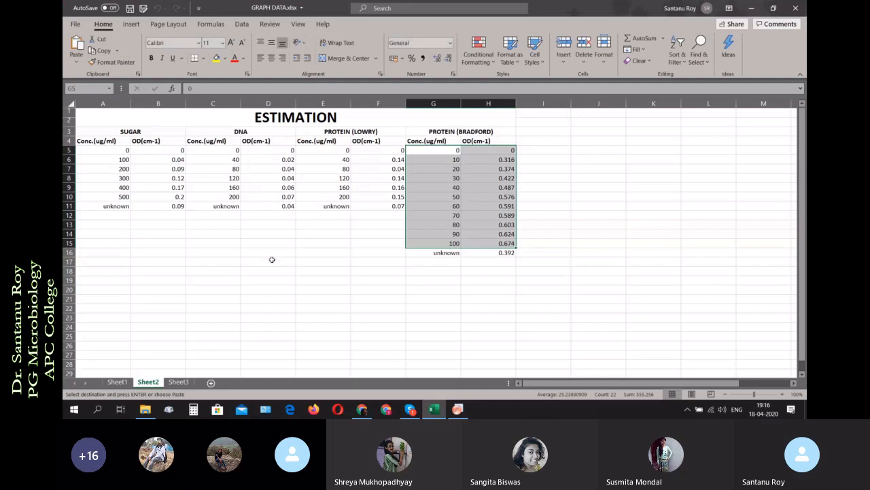
drag(215, 151, 279, 197)
right_click(286, 191)
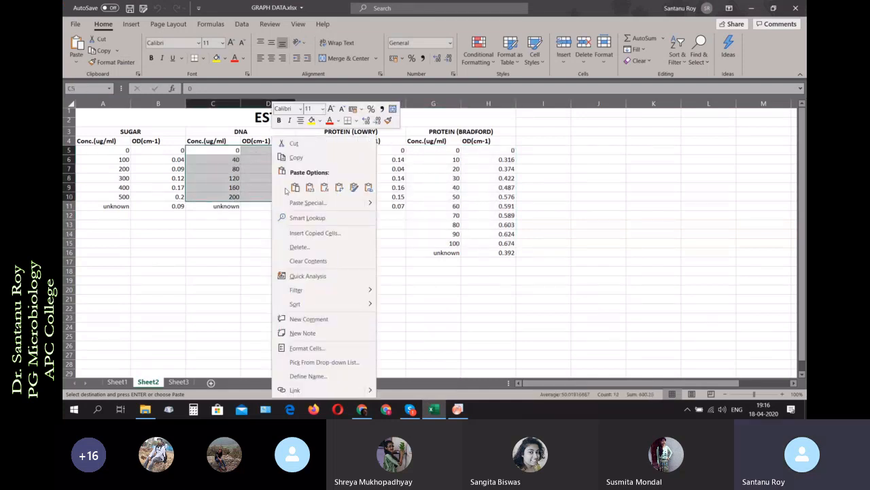
click(296, 157)
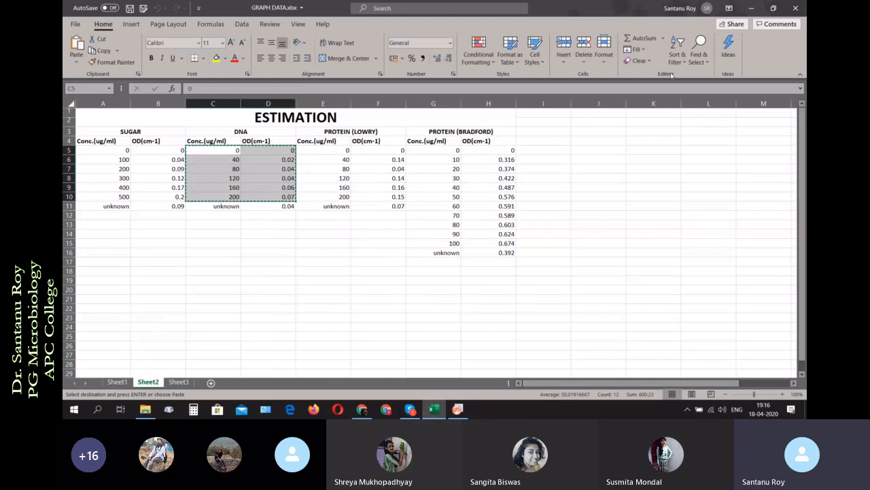
Return to OriginPro and paste the copied DNA values starting at row 1 of column A(X) in Book2
click(752, 9)
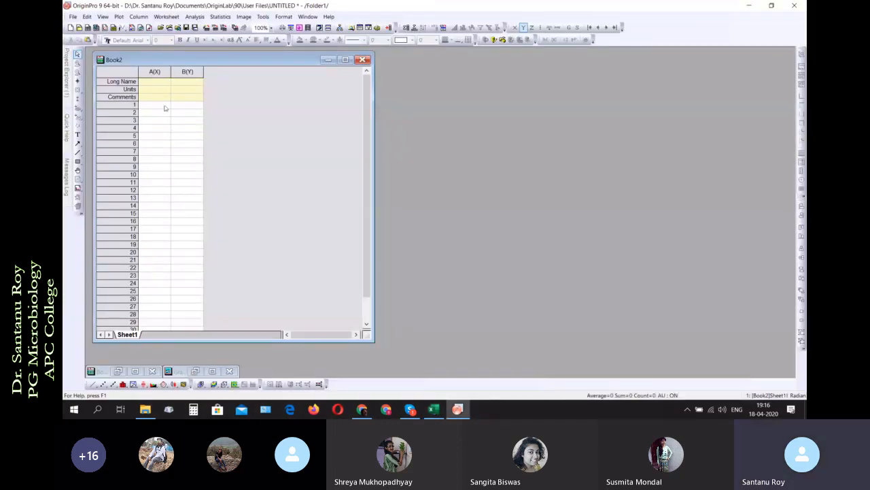
click(164, 106)
right_click(164, 106)
click(182, 137)
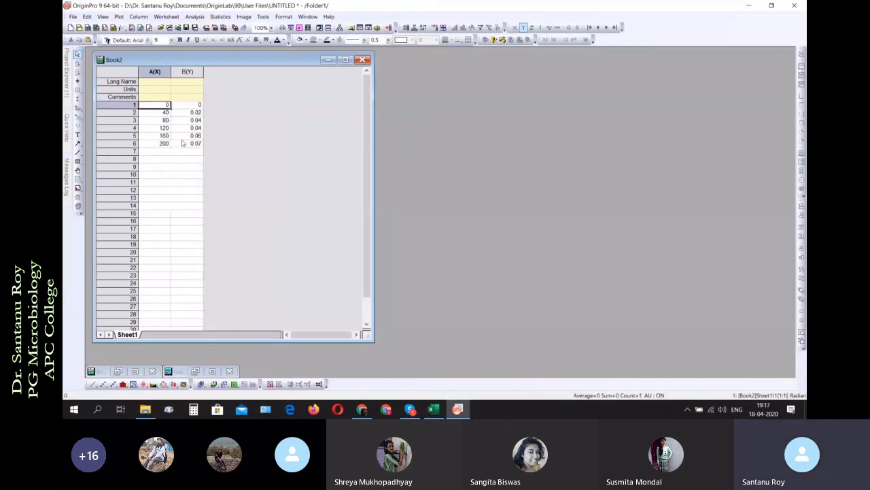
Set the Long Name of column A(X) in Book2 to DNA Concentration and widen the column to fit the text
click(153, 82)
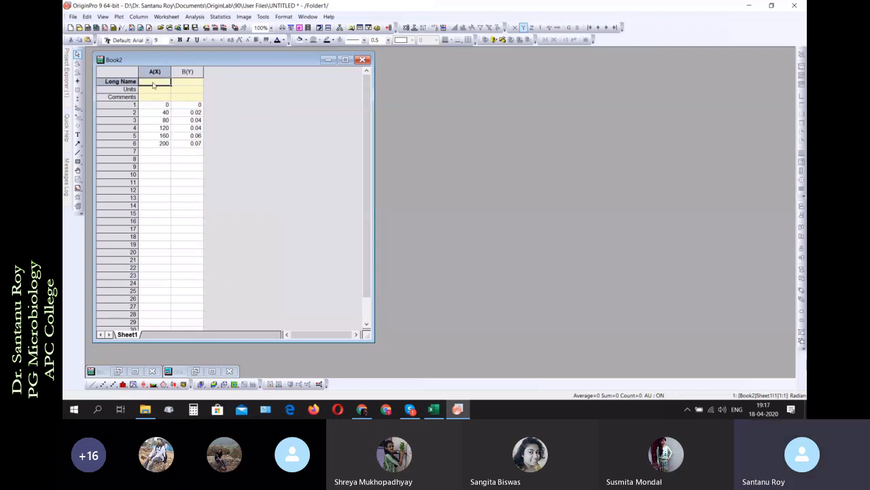
text(DNA C)
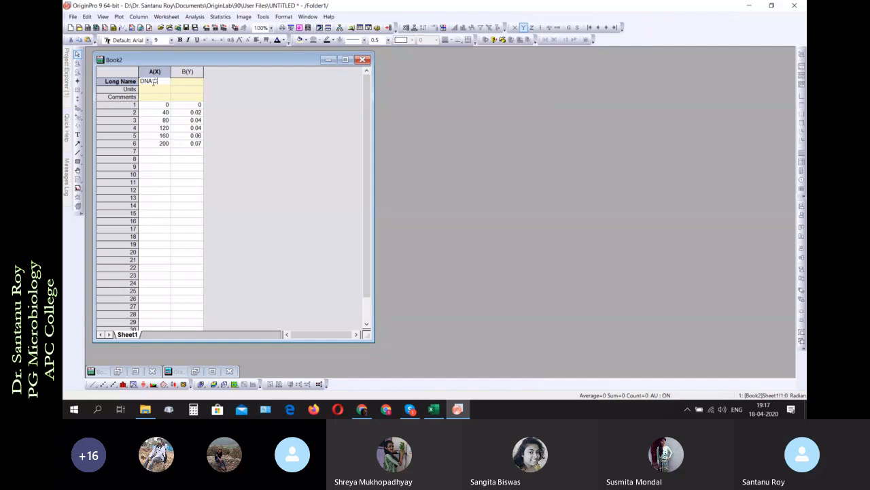
text(oncentration)
drag(171, 73, 217, 73)
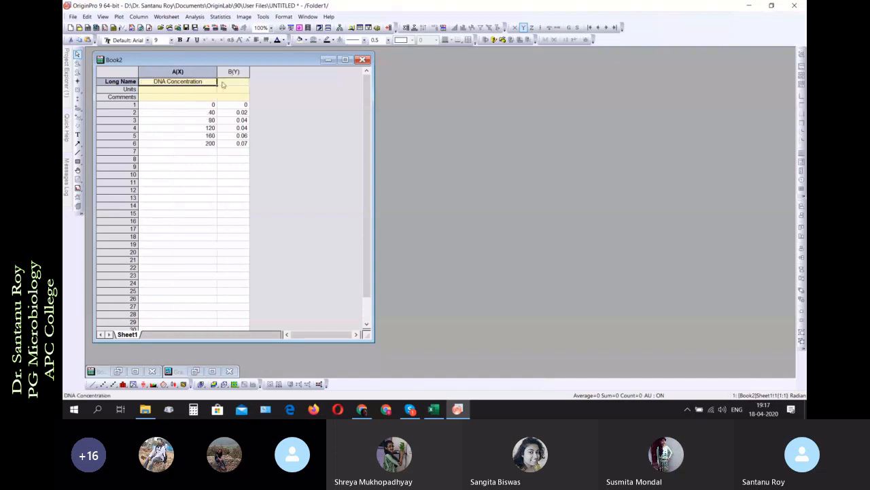
Set the Long Name of column B(Y) in Book2 to OD and widen the column
double_click(229, 81)
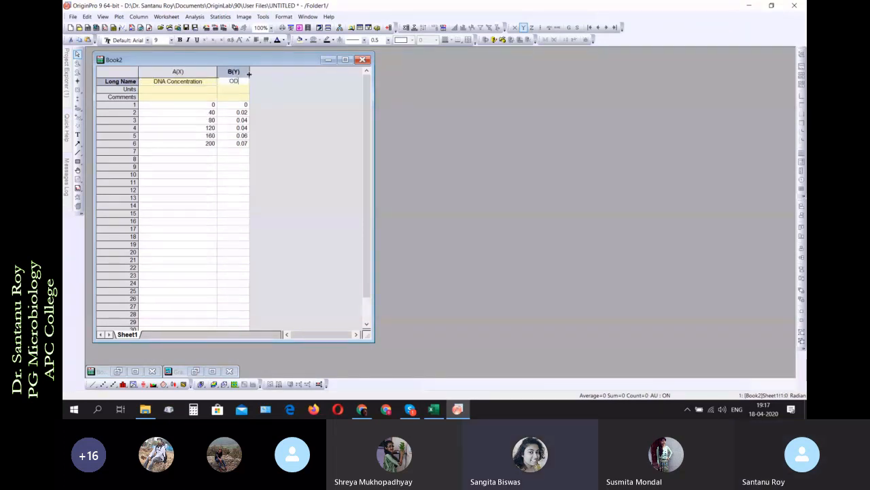
drag(250, 73, 286, 73)
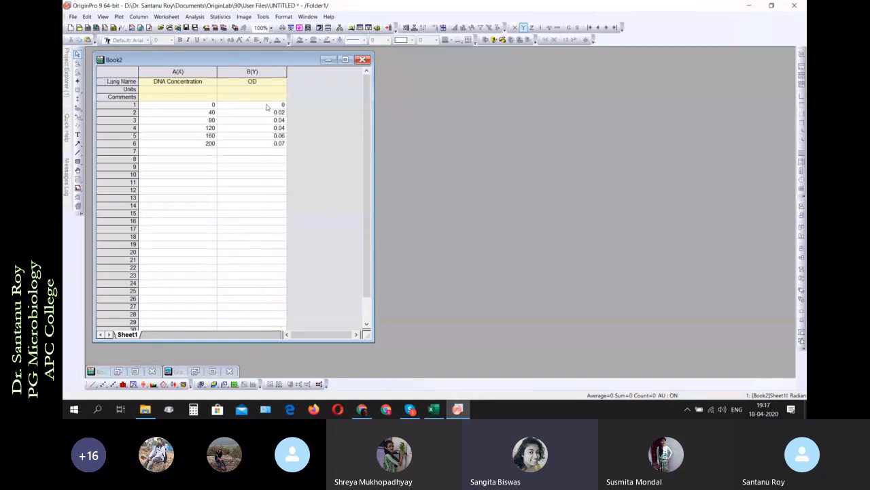
click(183, 99)
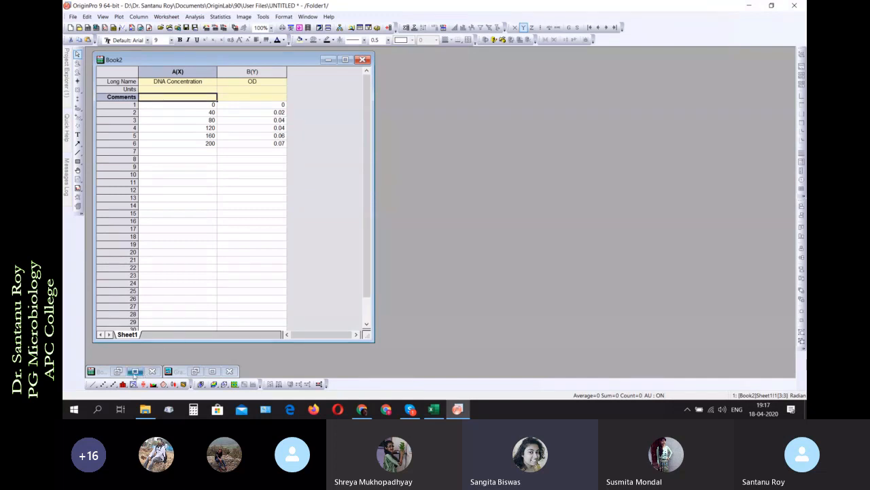
Restore Book1 and Graph1 to view the protein data and its scatter plot, and minimize both again
click(117, 372)
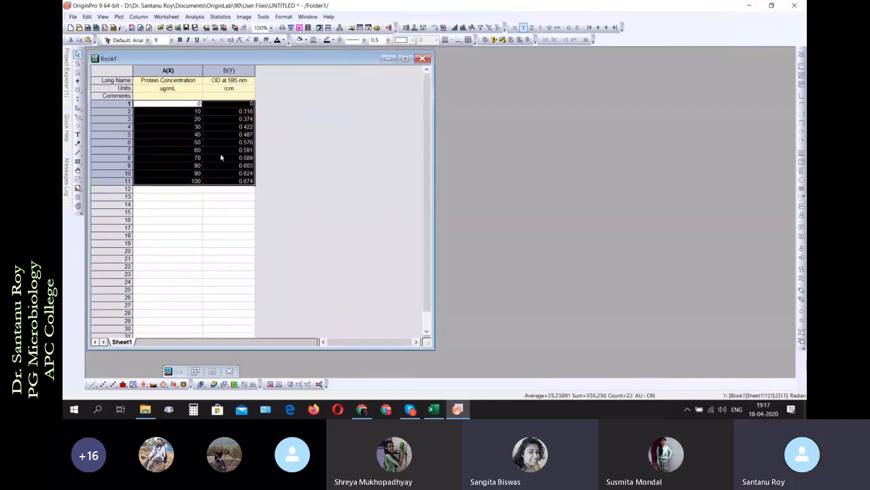
drag(259, 59, 443, 63)
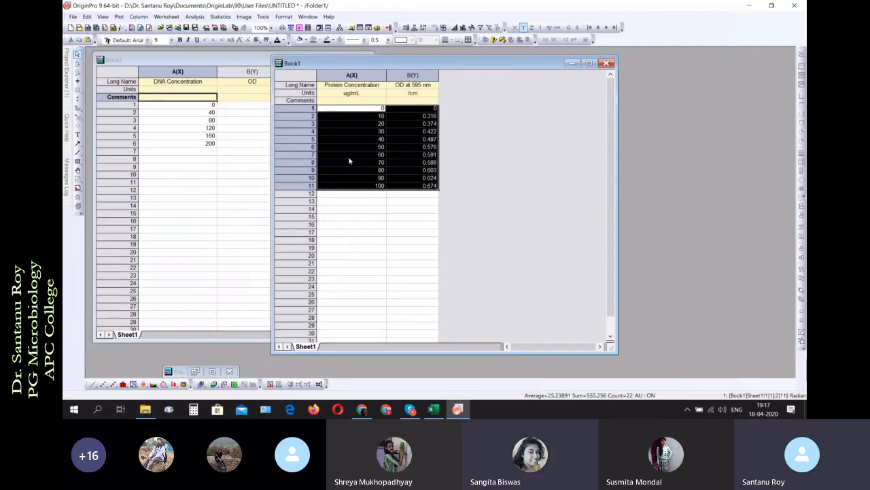
click(195, 371)
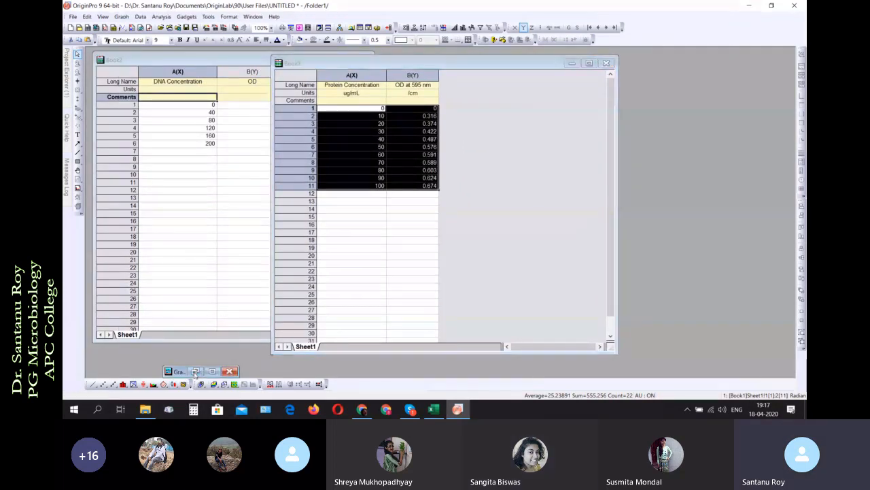
drag(258, 246, 679, 83)
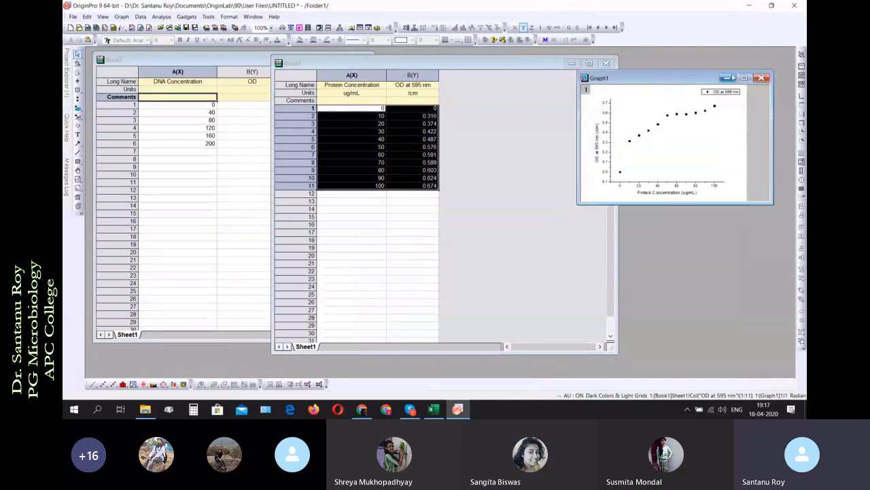
click(726, 78)
click(572, 63)
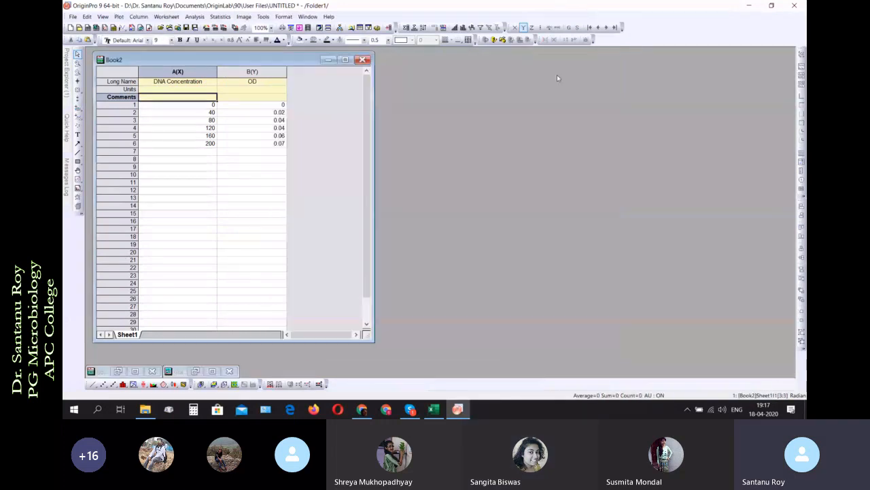
click(74, 17)
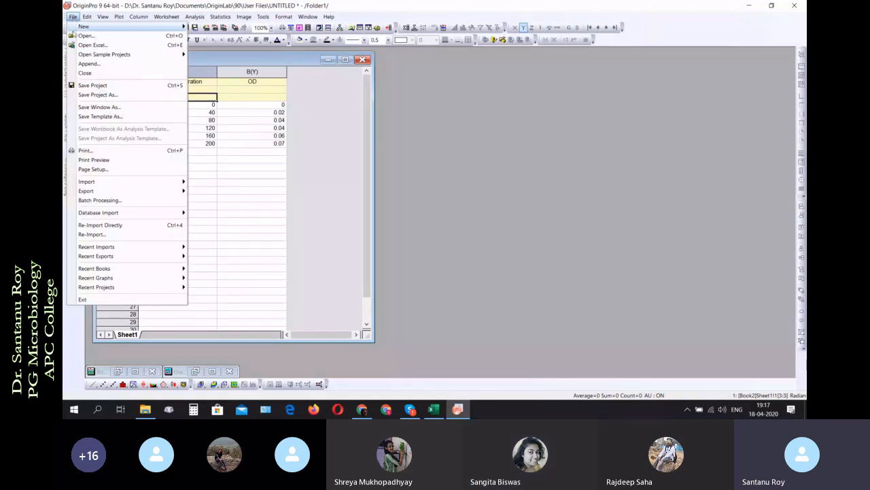
click(139, 86)
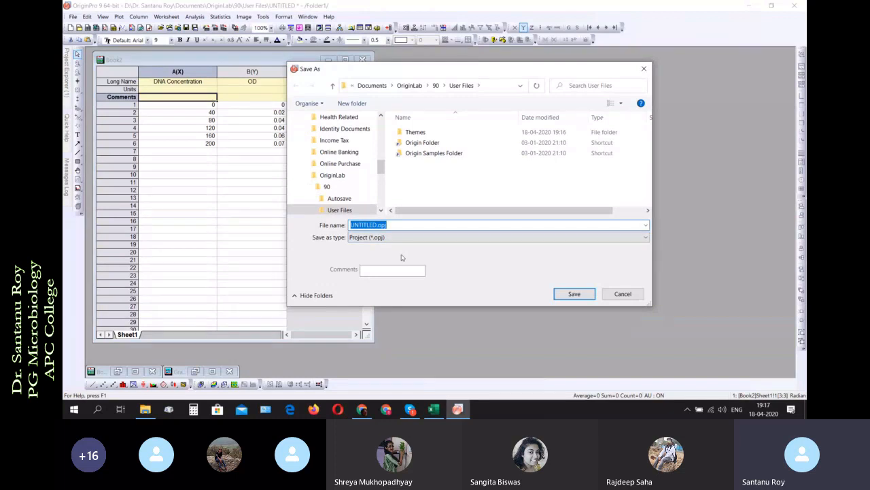
click(622, 294)
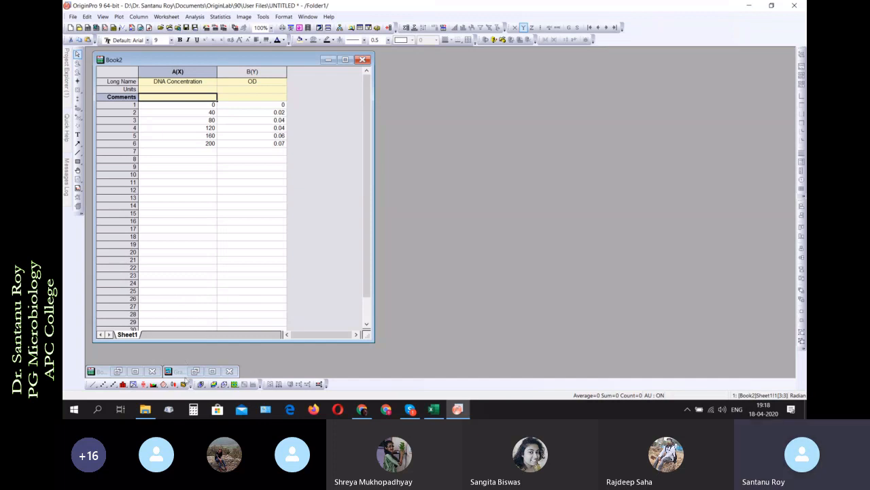
Restore Graph1 to view the protein scatter plot, and minimize it again
click(212, 371)
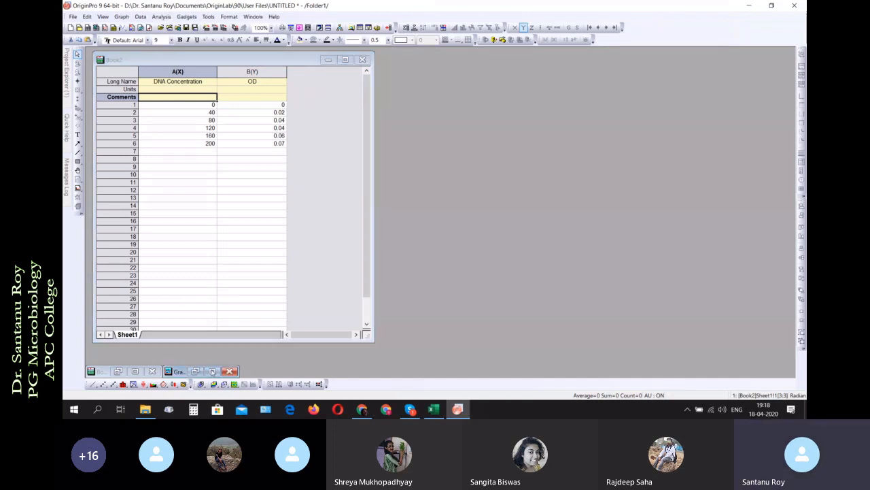
click(195, 372)
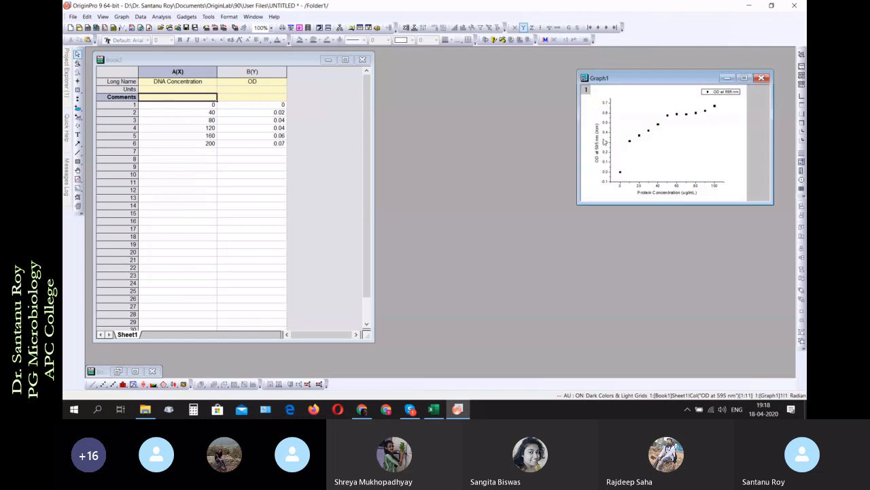
drag(651, 80, 537, 79)
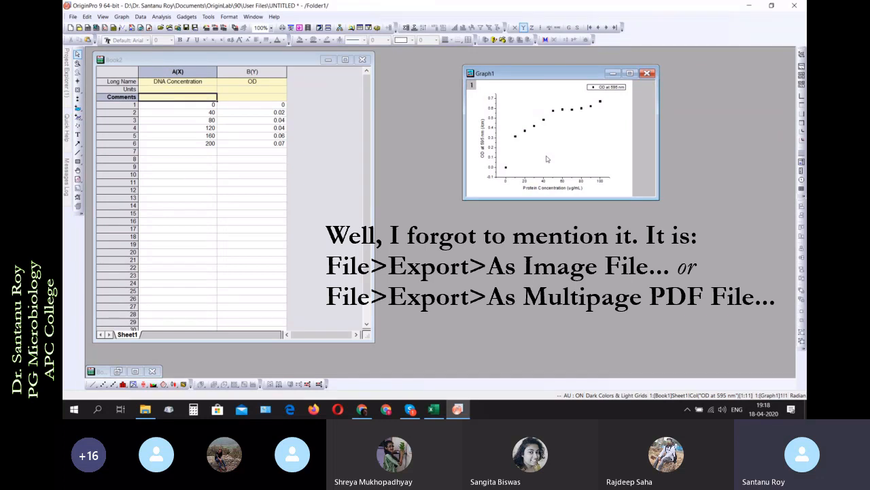
click(612, 72)
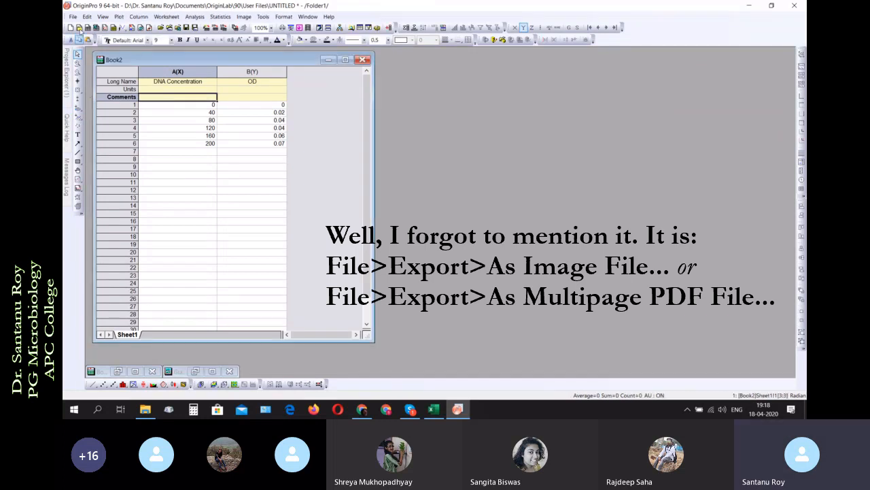
click(72, 16)
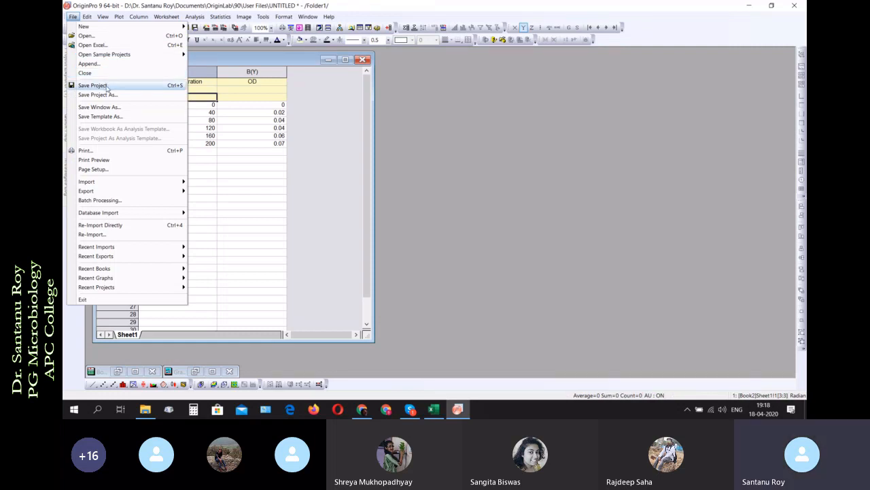
click(289, 64)
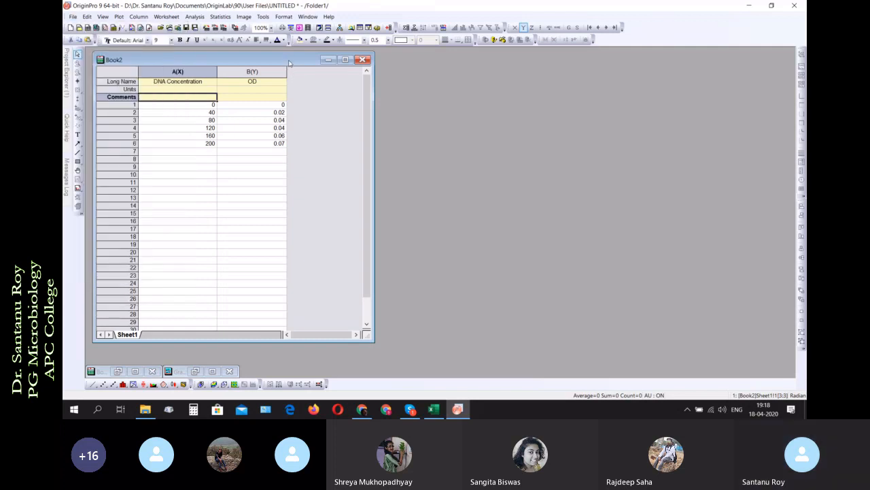
Check the DNA concentration unit in the Excel sheet and enter ug/mL as the Units of column A(X) in Book2
double_click(185, 90)
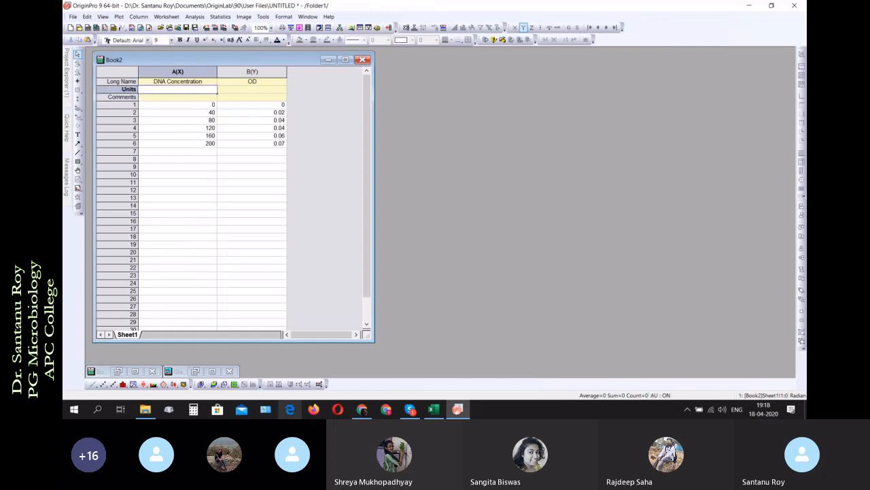
click(433, 410)
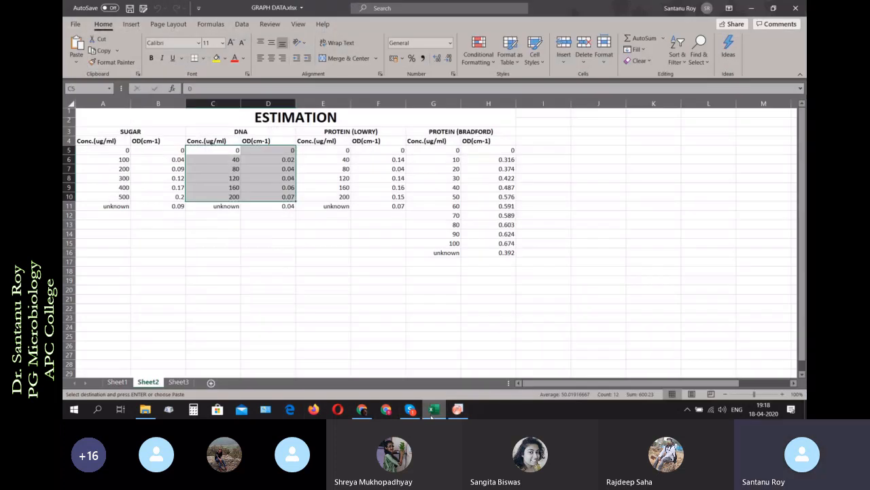
click(431, 415)
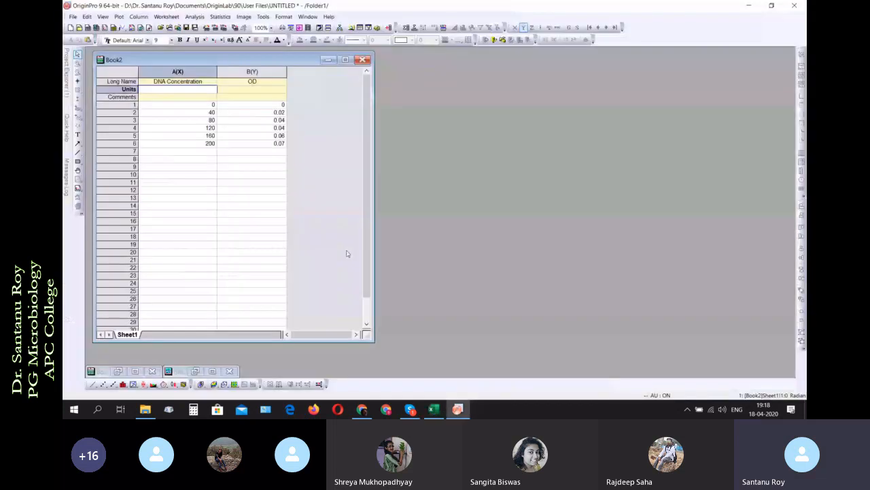
text(ug)
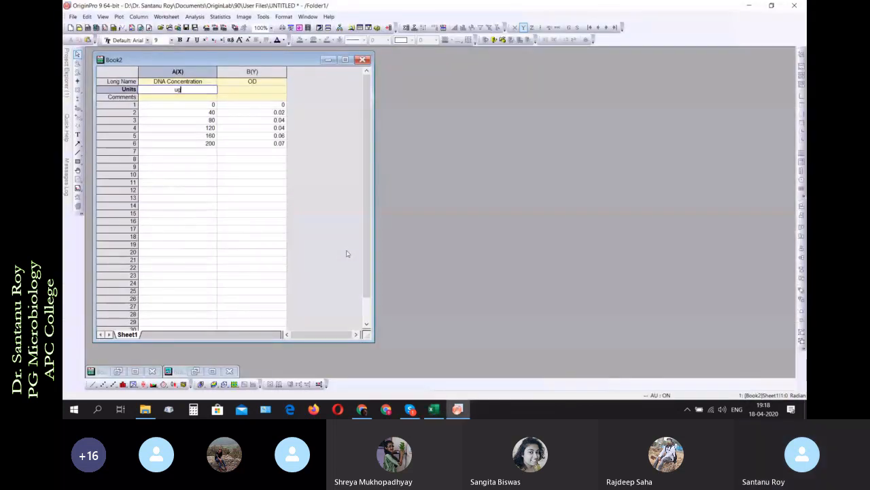
text(/mL)
Enter /cm as the Units of column B(Y) in Book2
click(251, 95)
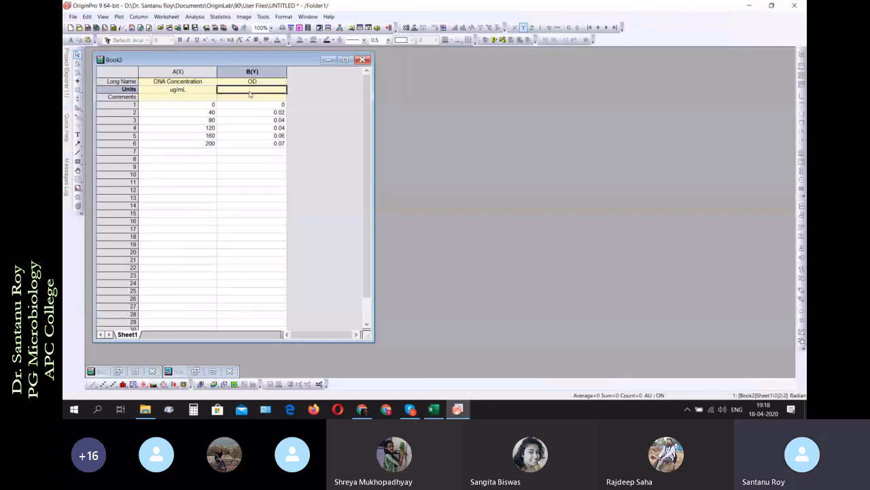
click(250, 95)
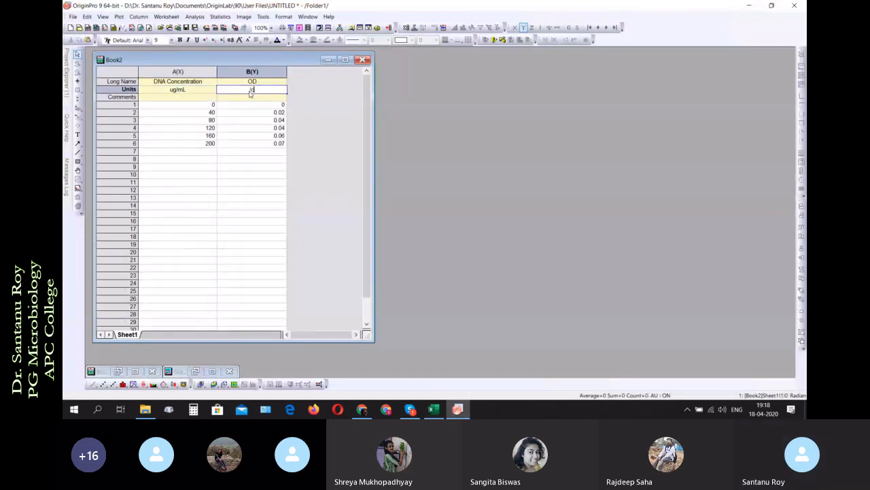
text(/cm)
click(333, 196)
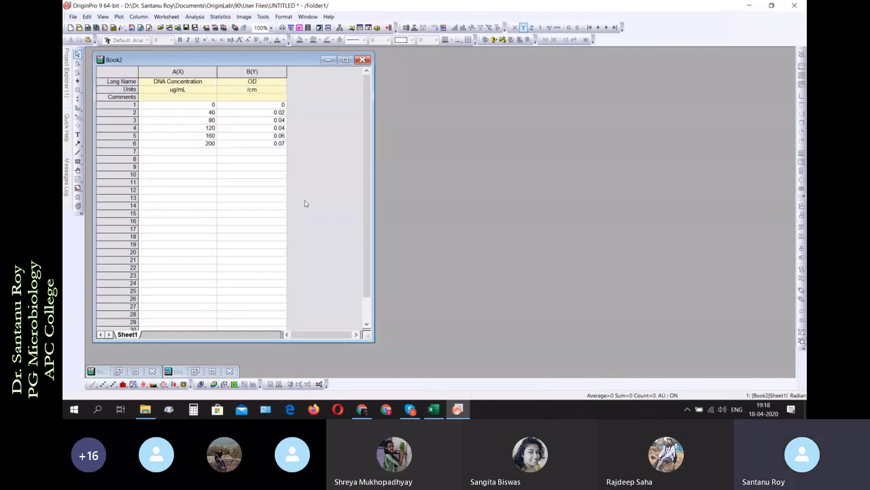
Plot rows 1 to 6 of both Book2 columns as a scatter graph and dismiss the reminder message
drag(270, 123, 269, 141)
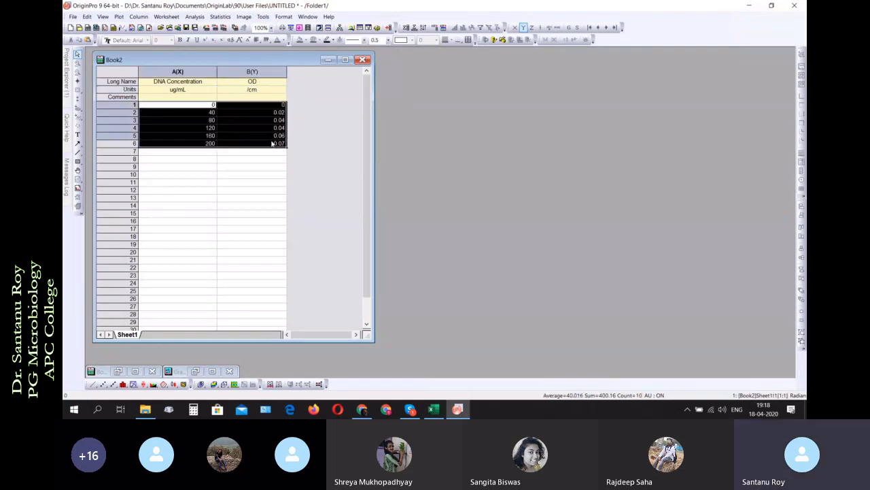
right_click(268, 133)
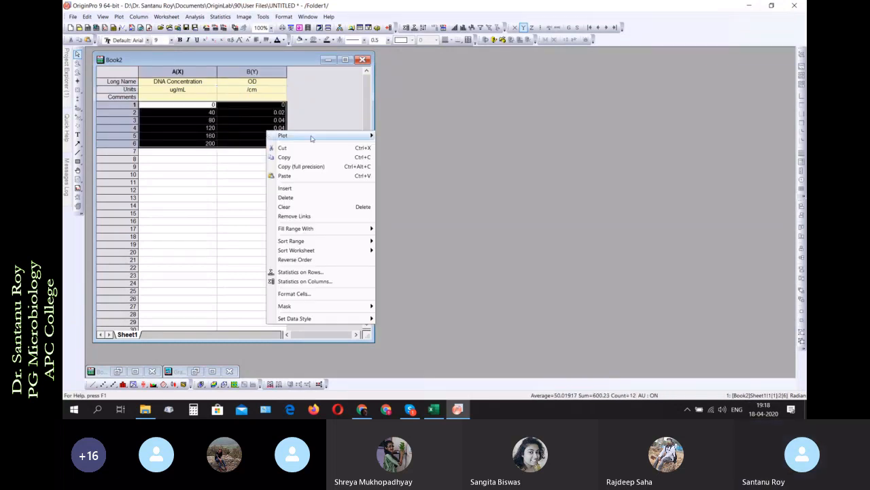
mouse_move(320, 135)
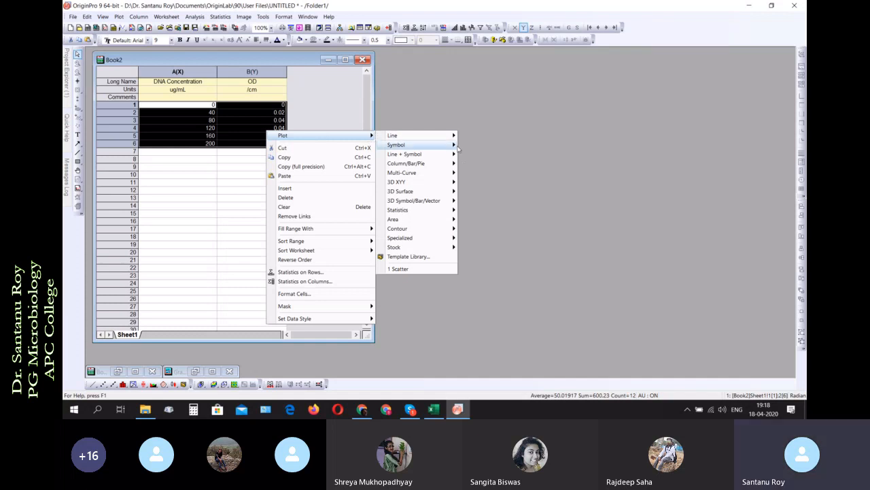
mouse_move(435, 145)
click(480, 146)
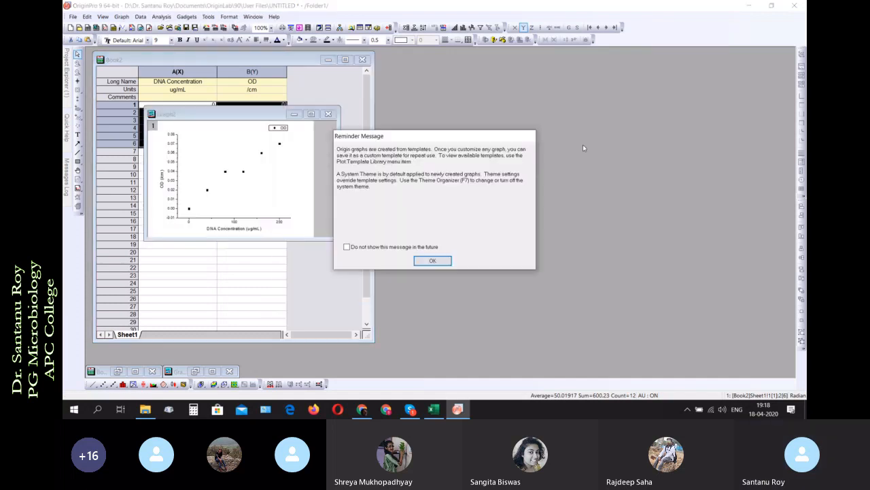
click(432, 260)
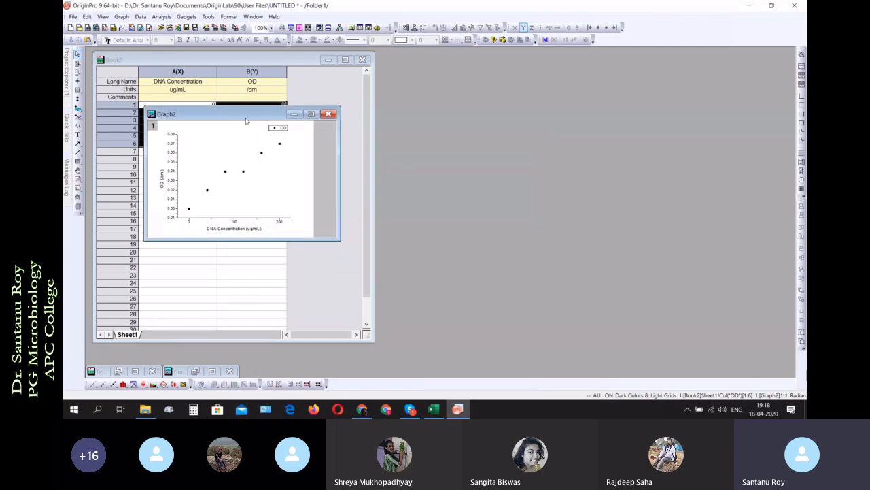
Maximize the DNA scatter graph and examine its plot and legend
double_click(246, 117)
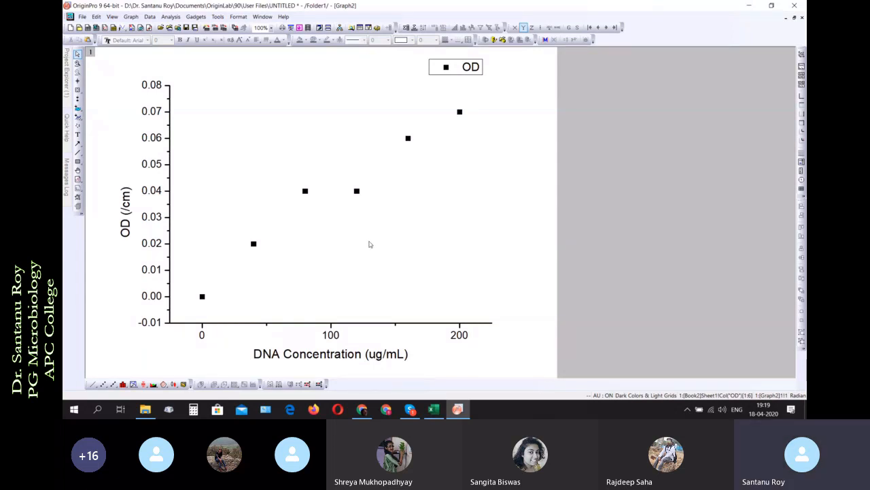
click(459, 76)
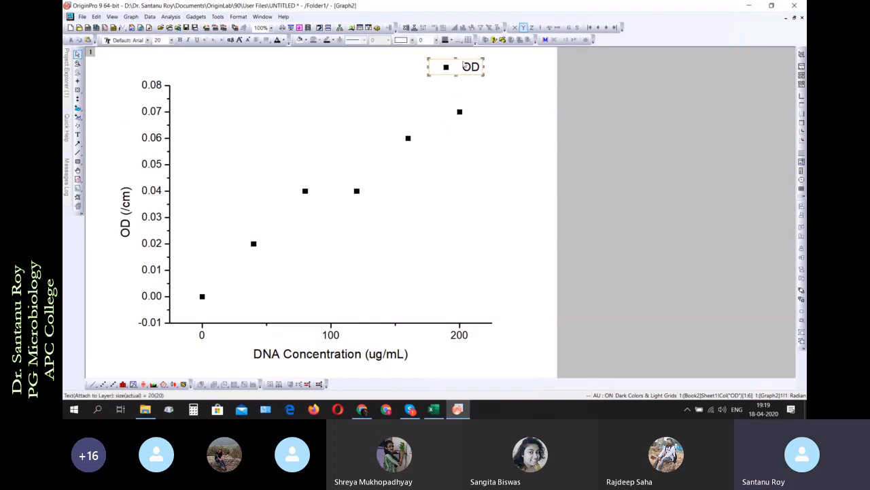
click(476, 64)
click(512, 171)
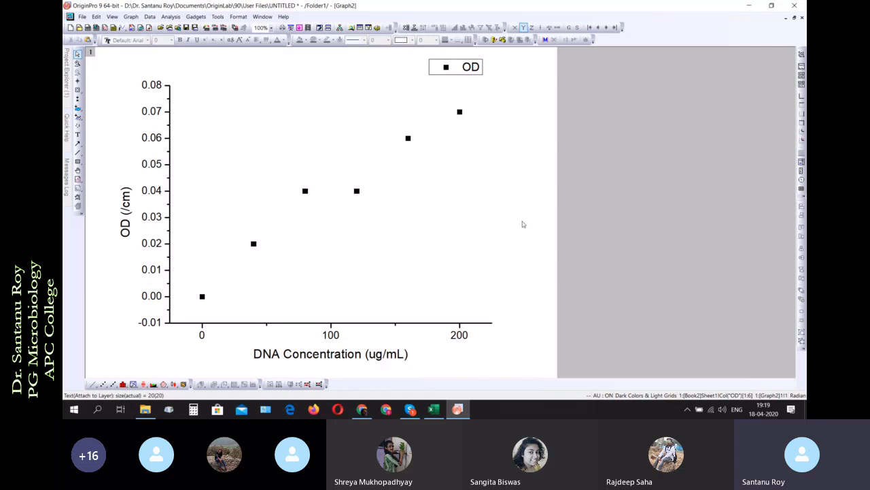
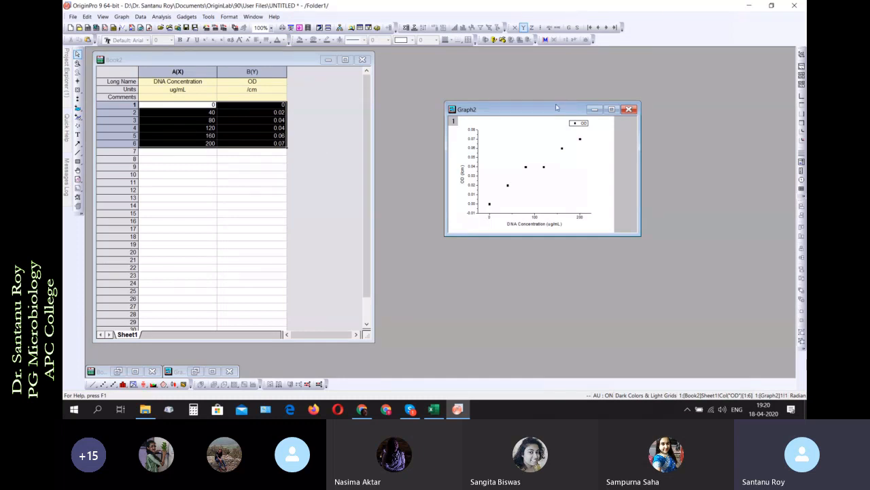
Maximize the DNA scatter graph and apply a Linear Fit with the intercept fixed at 0 and Recalculate set to Manual
drag(527, 113, 467, 61)
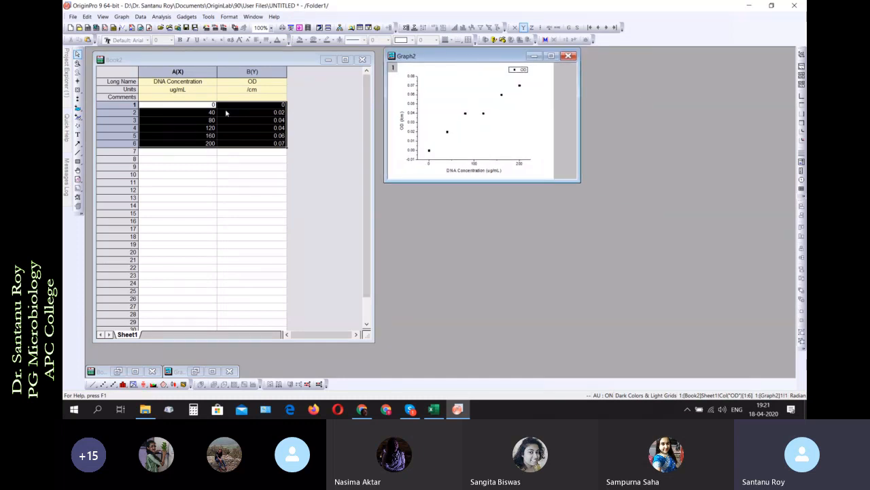
click(162, 17)
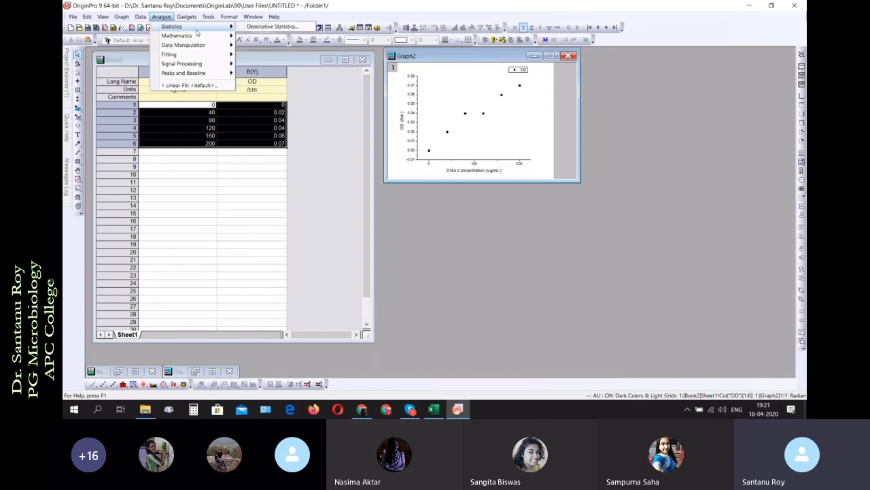
mouse_move(217, 57)
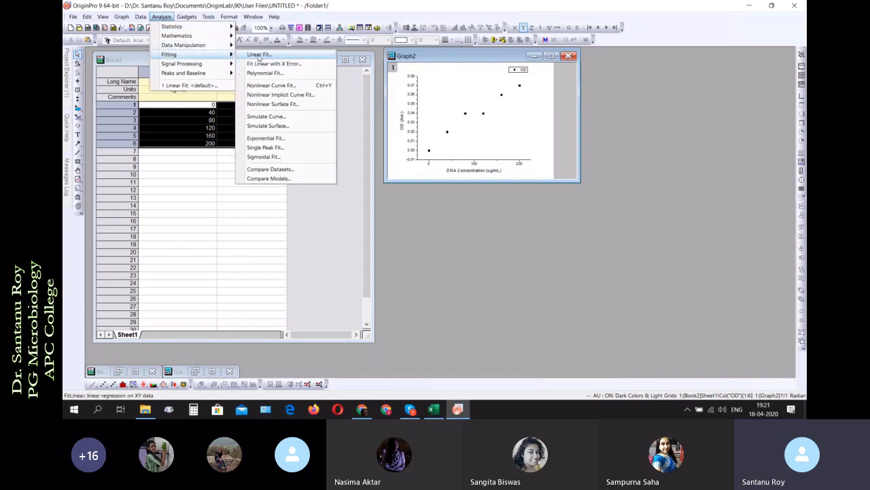
click(259, 57)
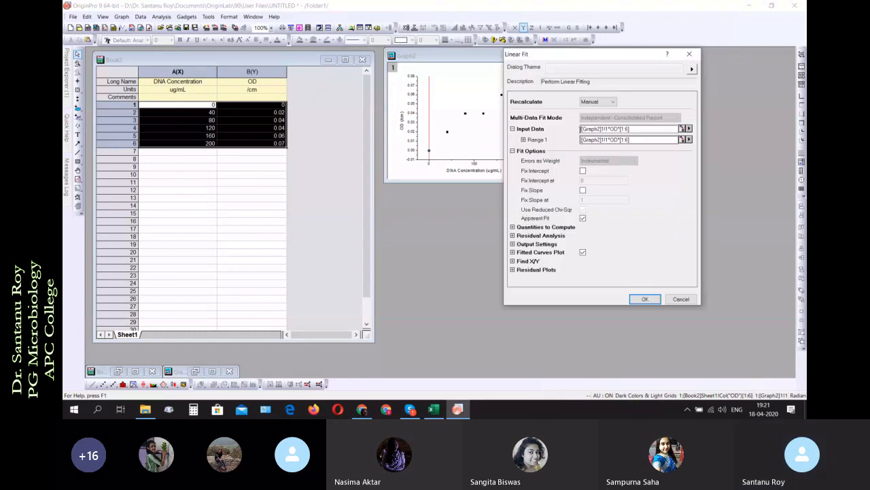
double_click(477, 55)
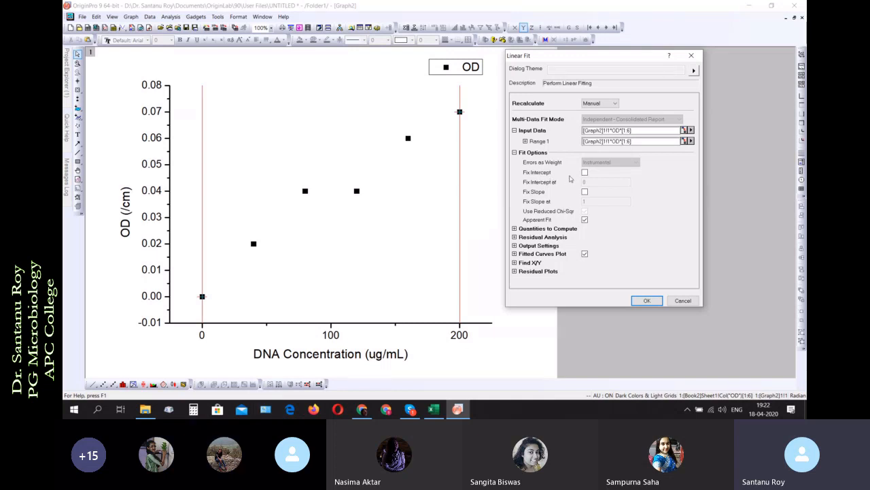
click(585, 173)
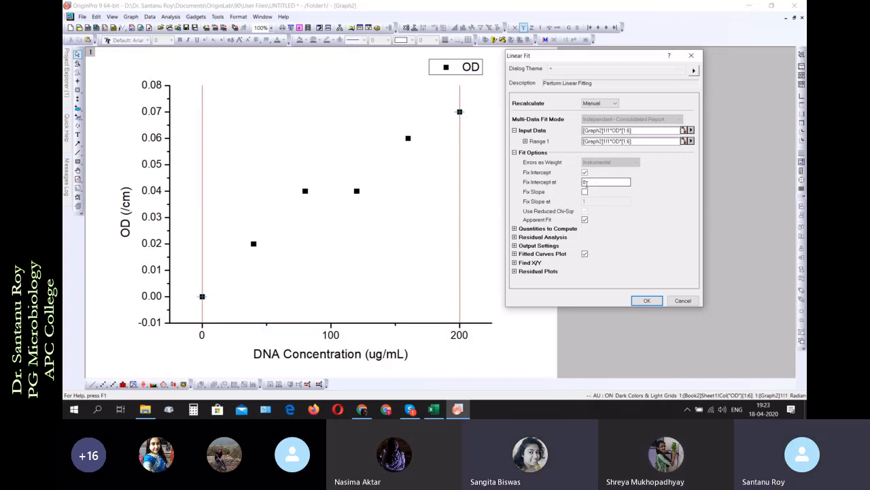
click(591, 182)
click(590, 105)
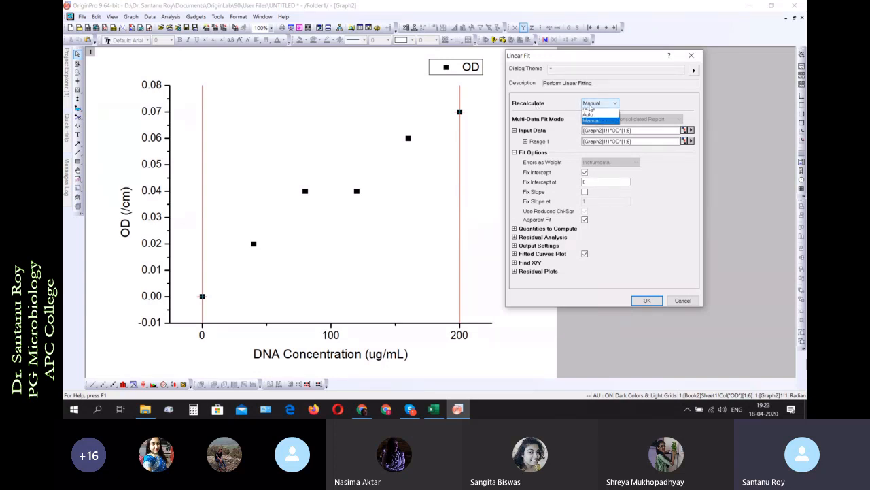
click(594, 125)
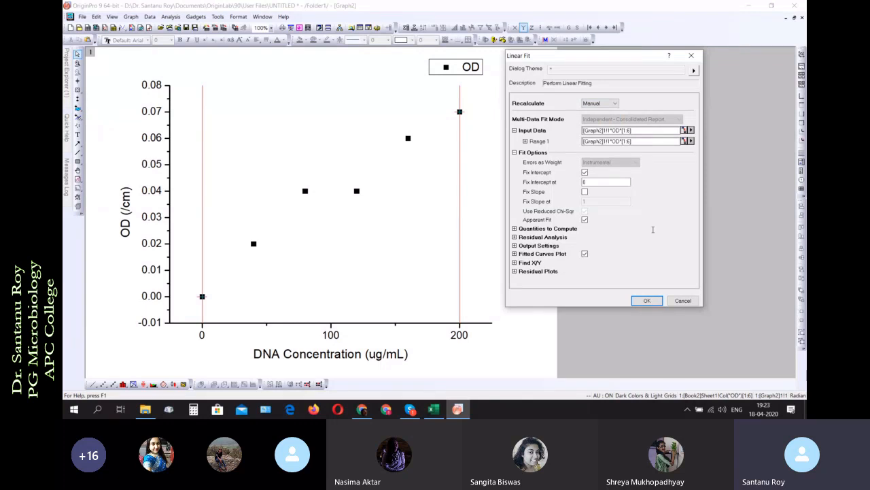
click(647, 301)
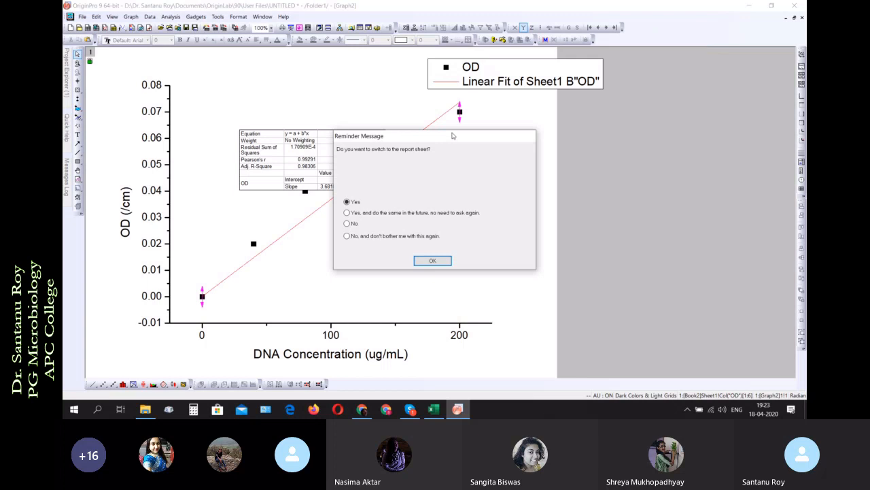
Decline switching to the report sheet and move the fit results table below the fitted line, clear of the data points
drag(454, 139, 688, 145)
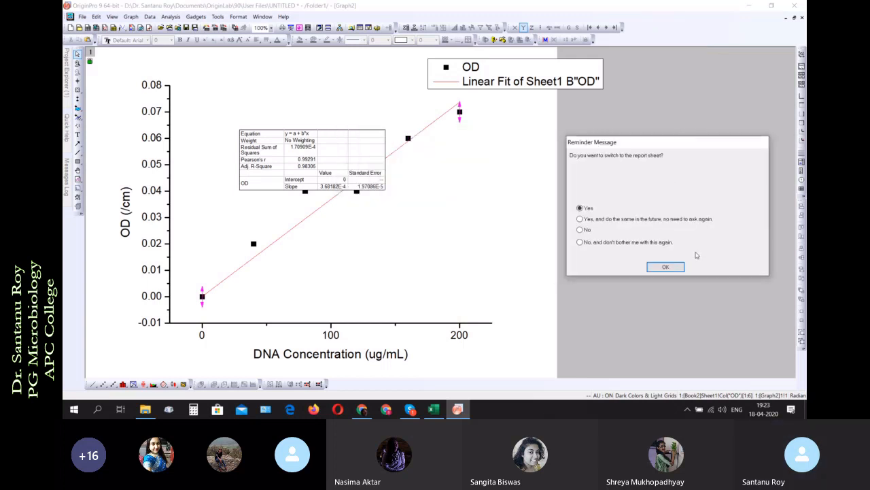
click(582, 230)
click(666, 266)
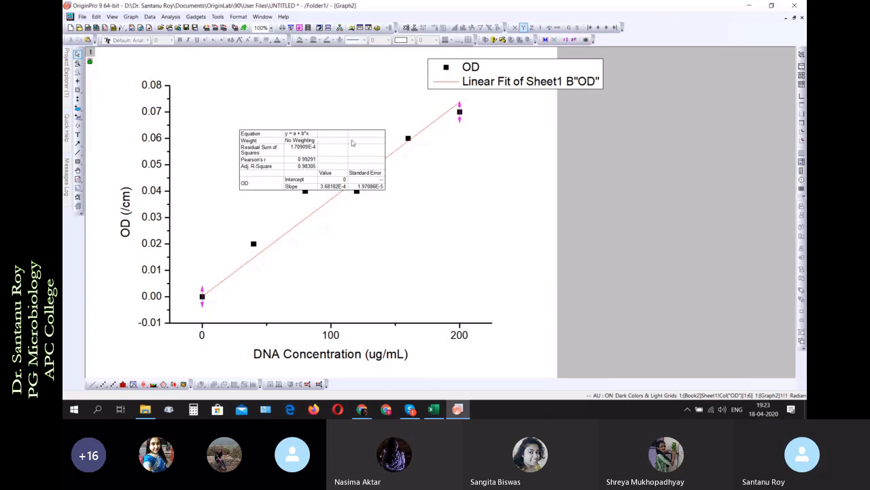
drag(470, 218, 492, 229)
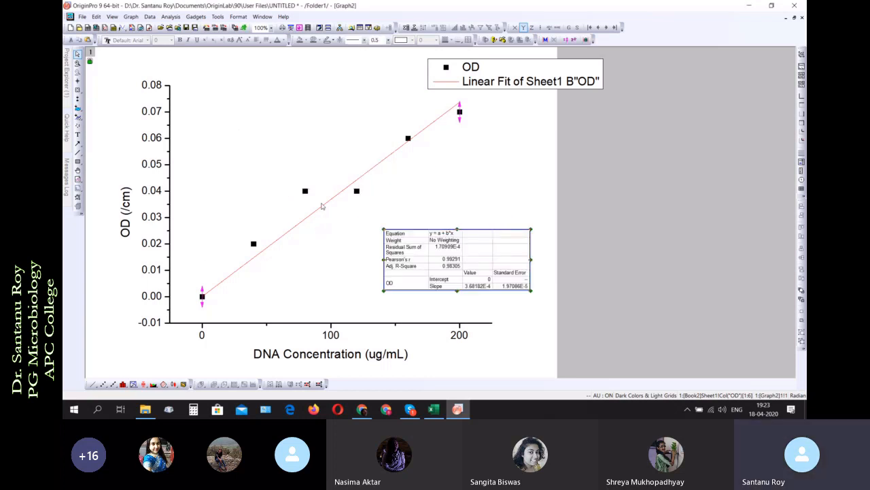
Change the DNA graph's OD data point symbols to open circles
double_click(305, 192)
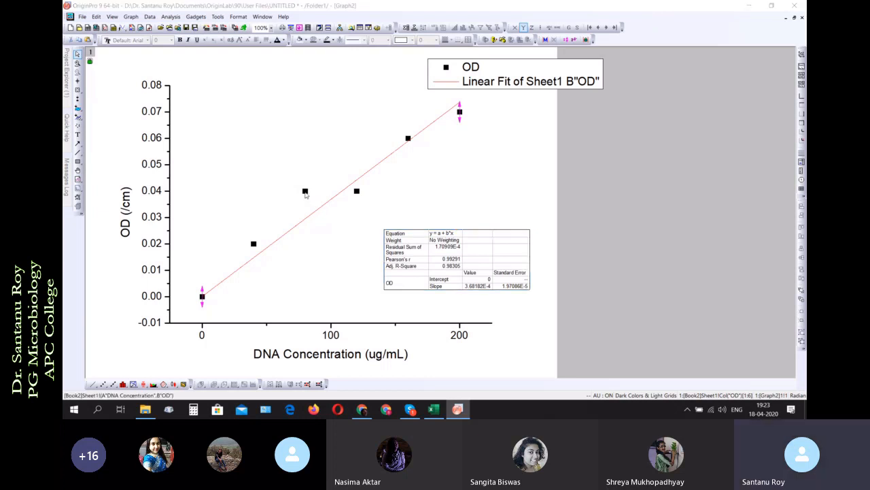
click(365, 158)
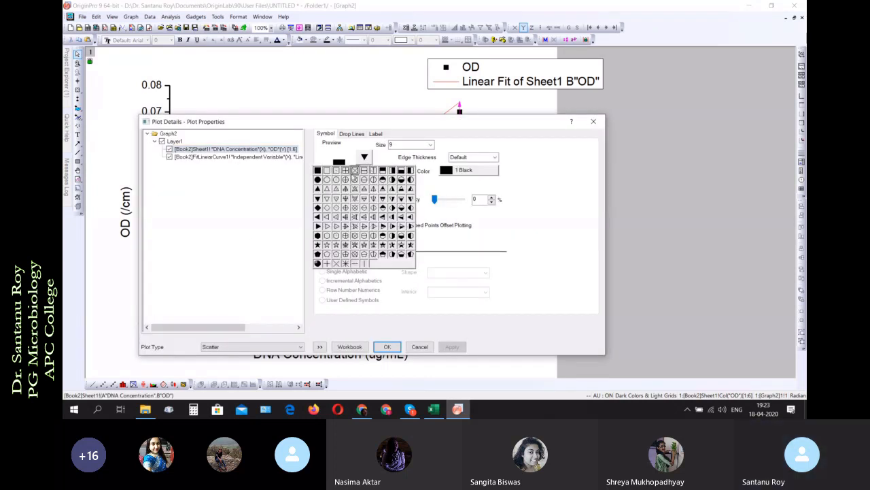
click(334, 182)
click(387, 346)
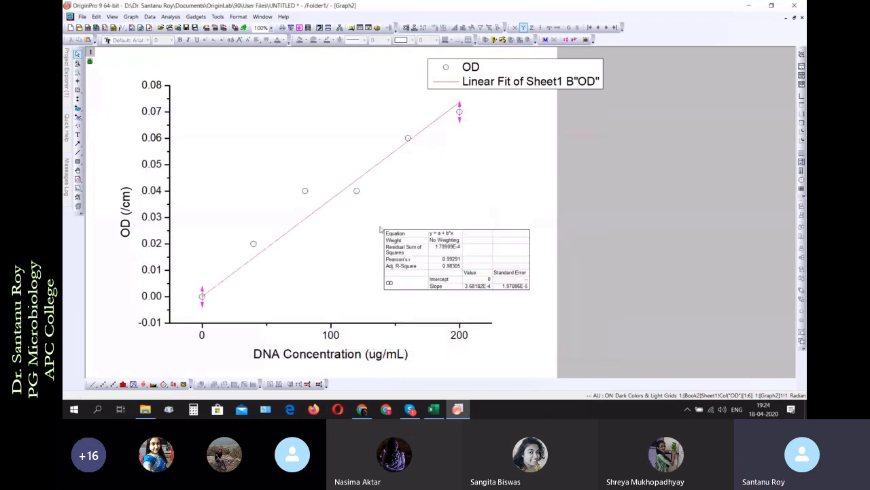
Change the linear fit line's color to Custom black
double_click(424, 130)
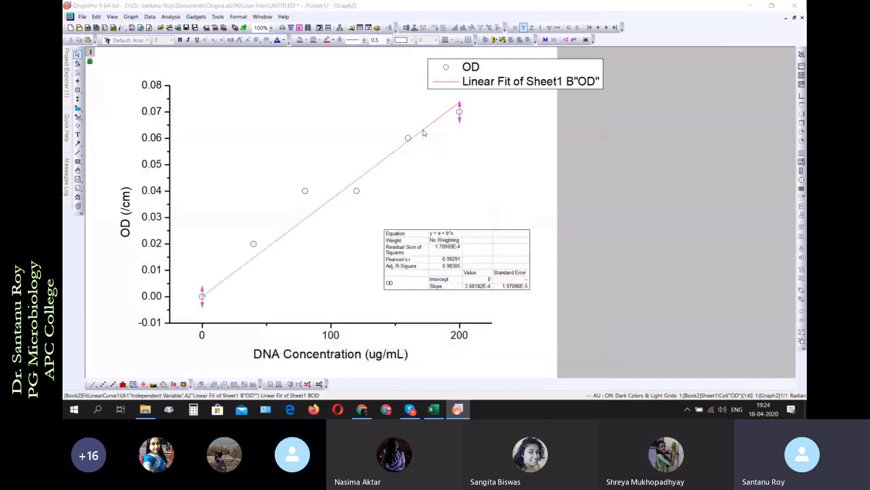
click(455, 193)
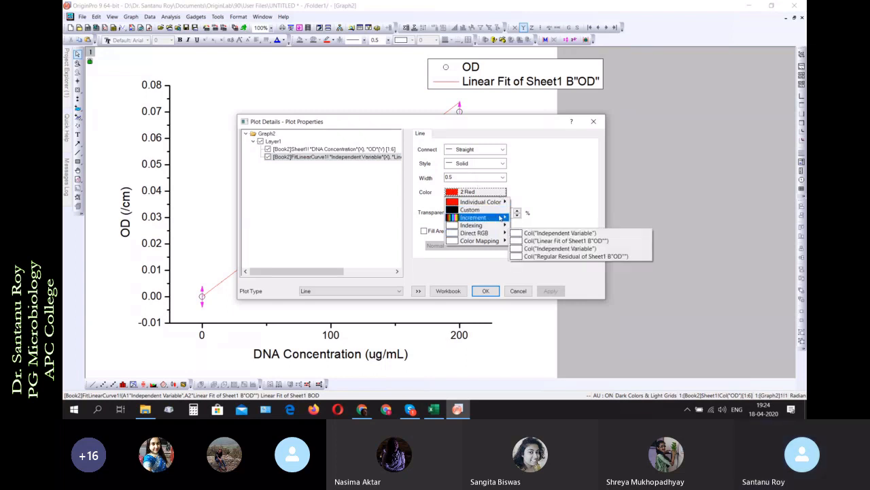
click(500, 210)
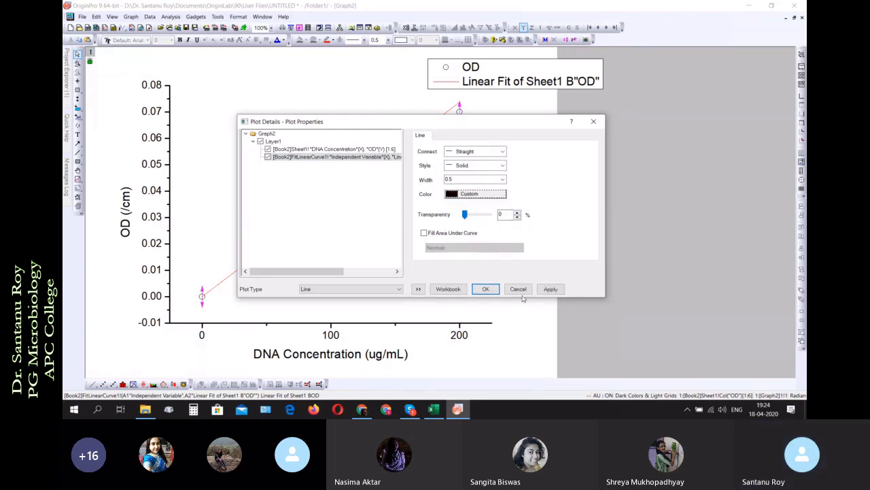
click(551, 289)
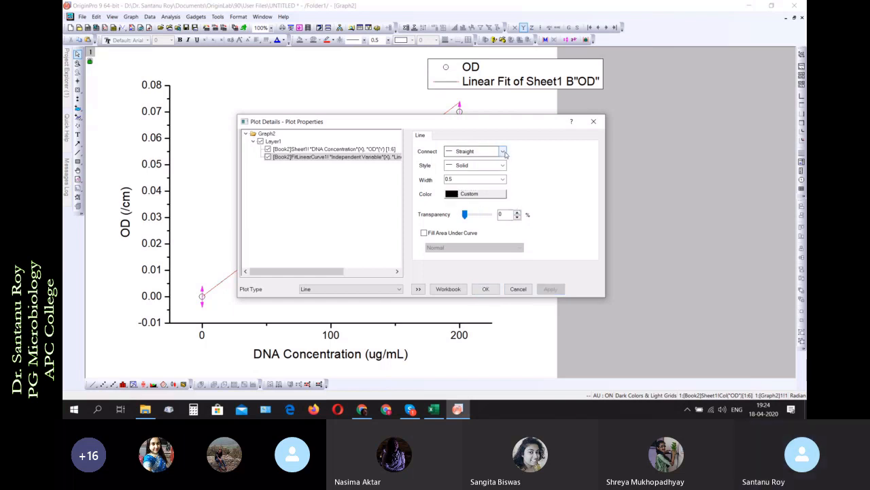
click(486, 289)
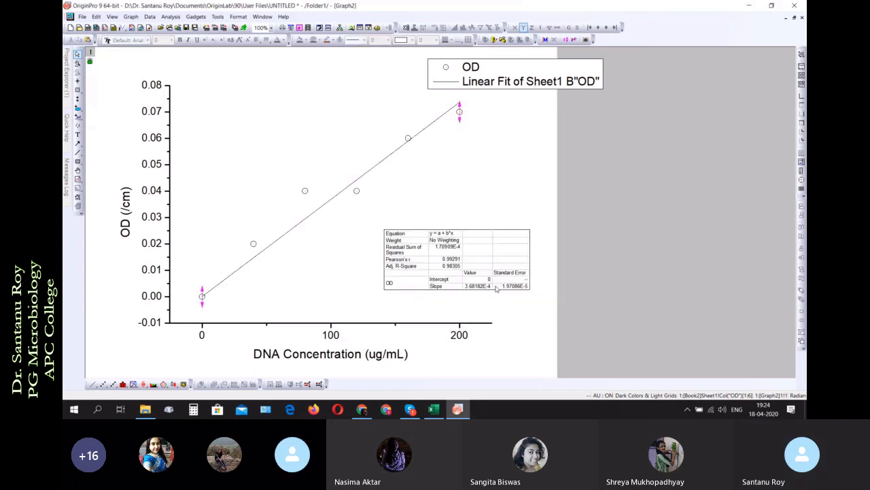
Set the linear fit line's width to 2
double_click(300, 228)
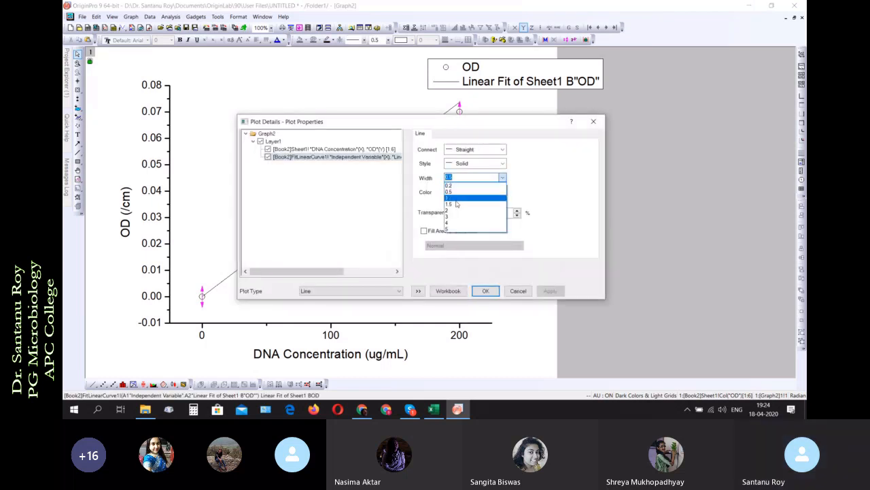
click(472, 197)
click(483, 289)
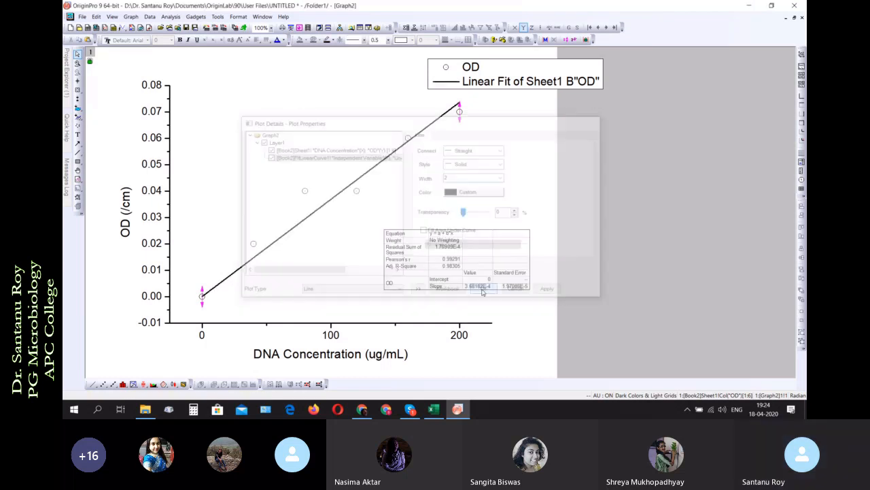
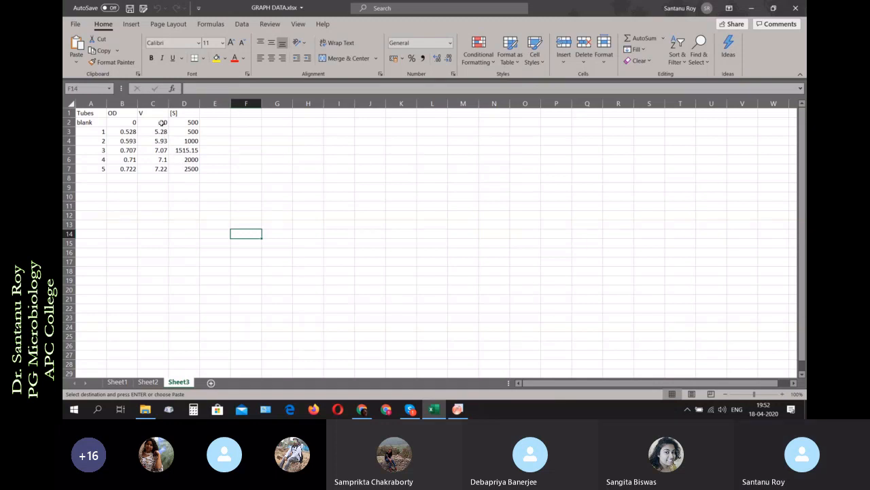
Copy the V and [S] values in C2:D7 of Sheet3 in Excel and return to OriginPro
drag(163, 122, 188, 167)
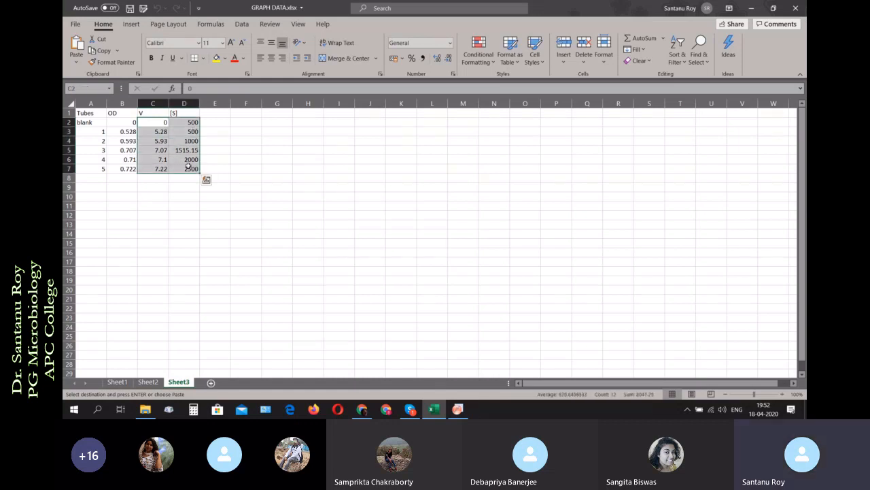
right_click(187, 167)
click(243, 160)
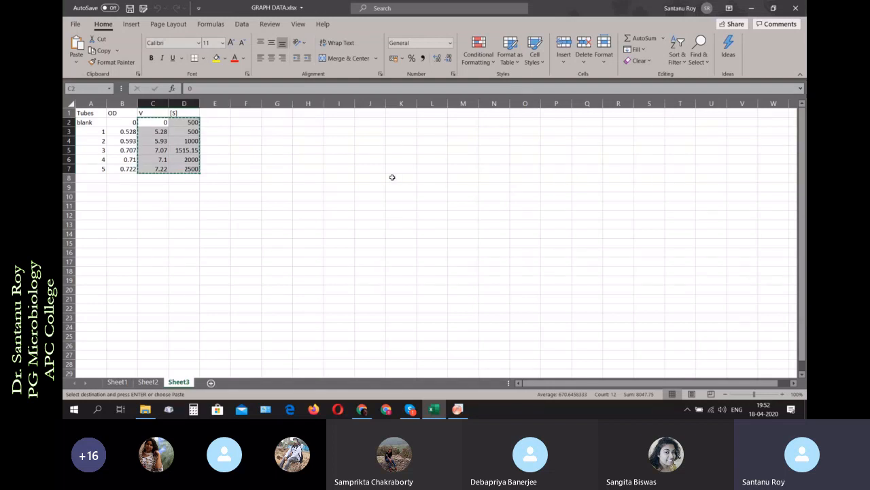
click(752, 10)
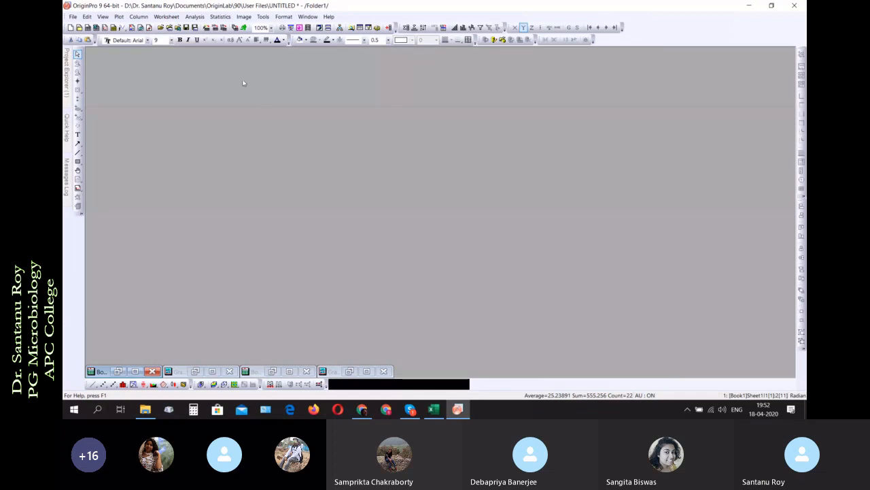
Create a new worksheet with XY column designation, then move its window to the workspace's upper-left corner and enlarge it
click(73, 16)
click(72, 16)
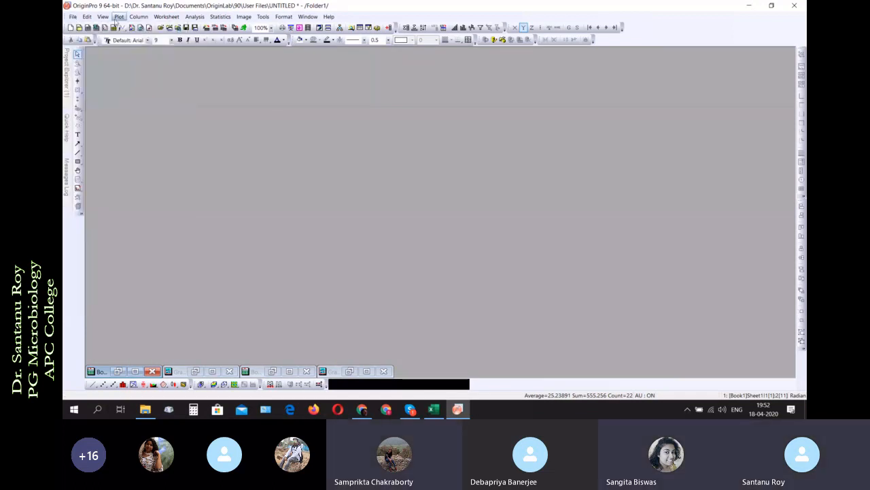
click(73, 16)
mouse_move(132, 27)
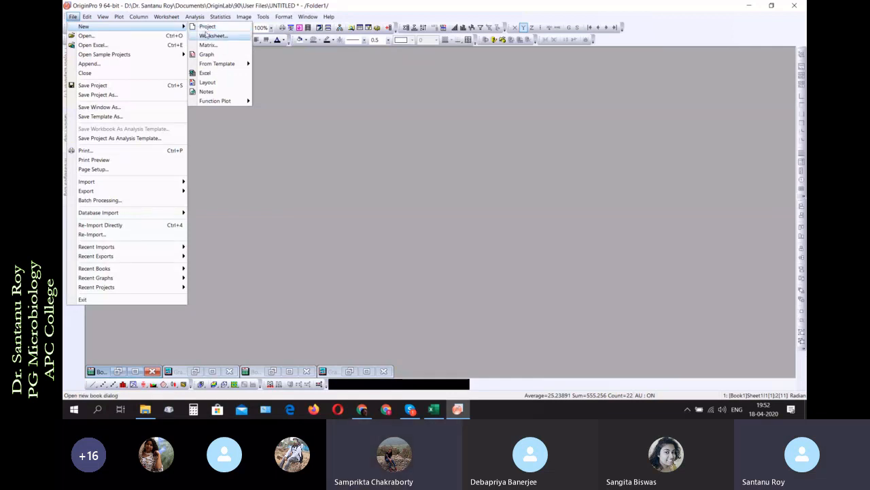
click(208, 35)
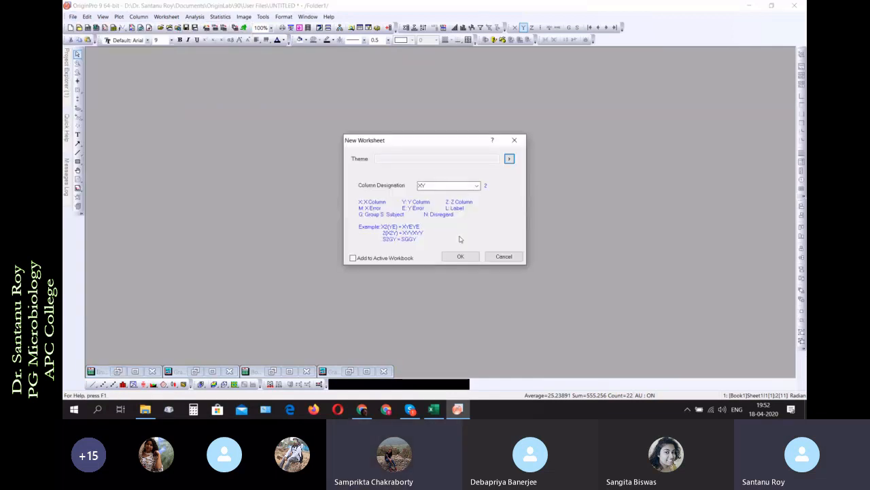
click(473, 256)
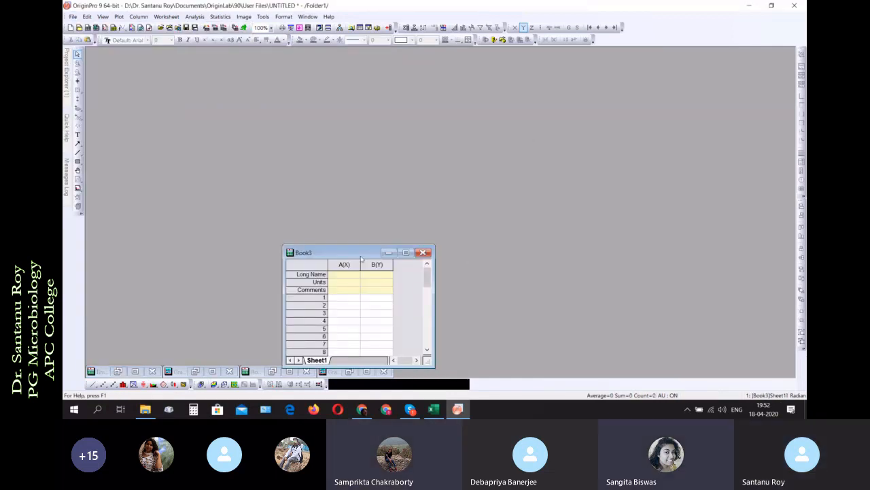
drag(361, 255, 171, 62)
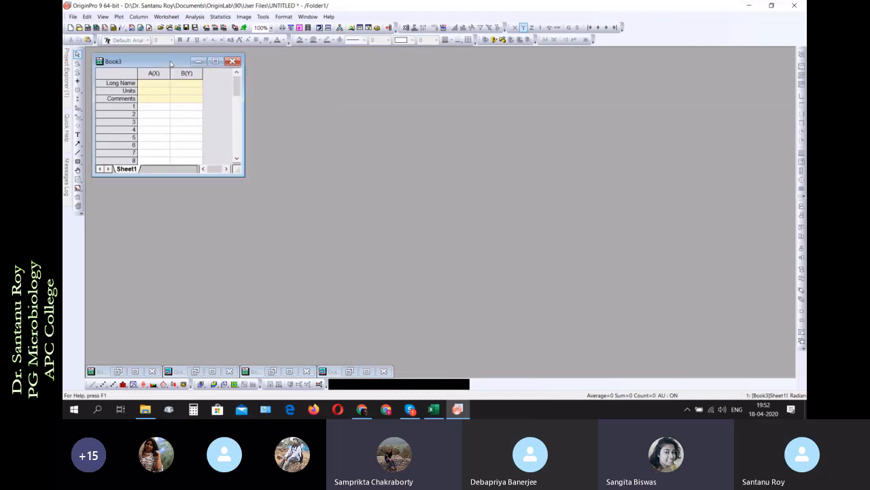
drag(242, 172, 371, 353)
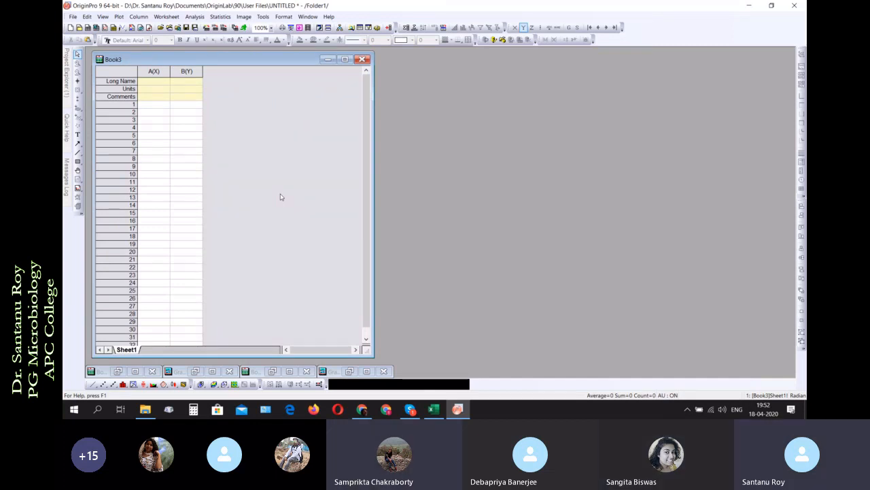
Switch back to Excel and examine the V and [S] data on Sheet3
click(436, 411)
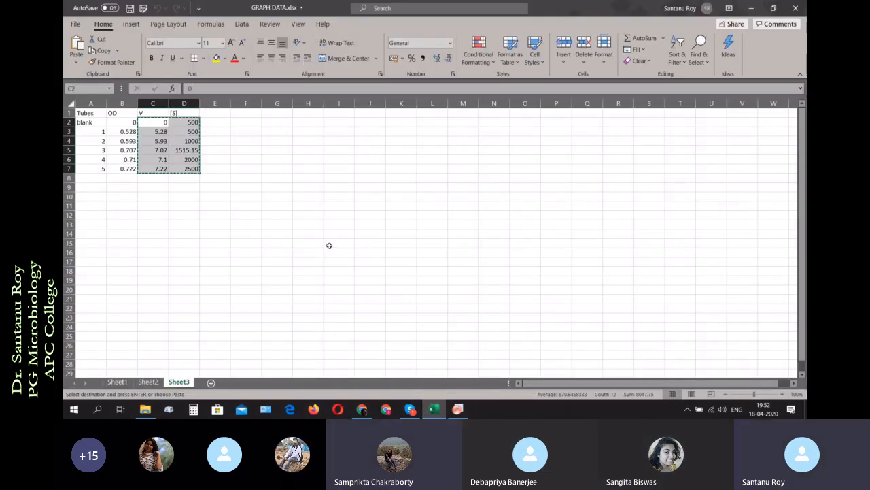
click(331, 245)
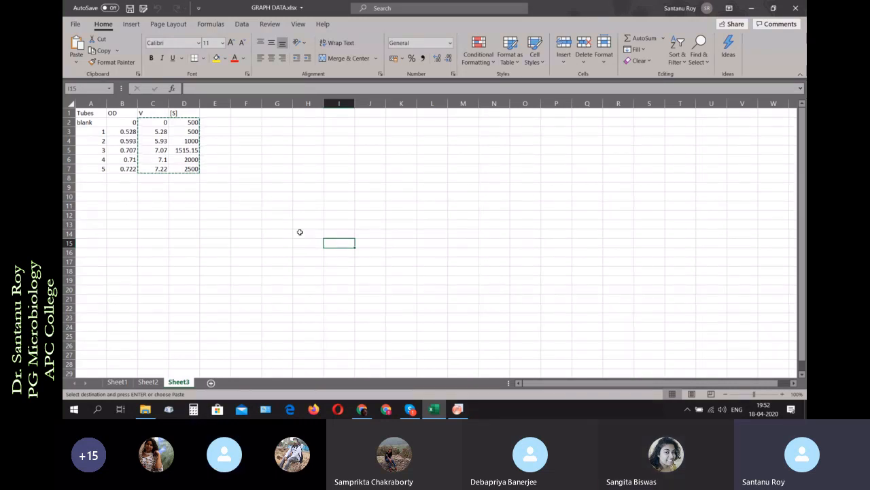
click(260, 225)
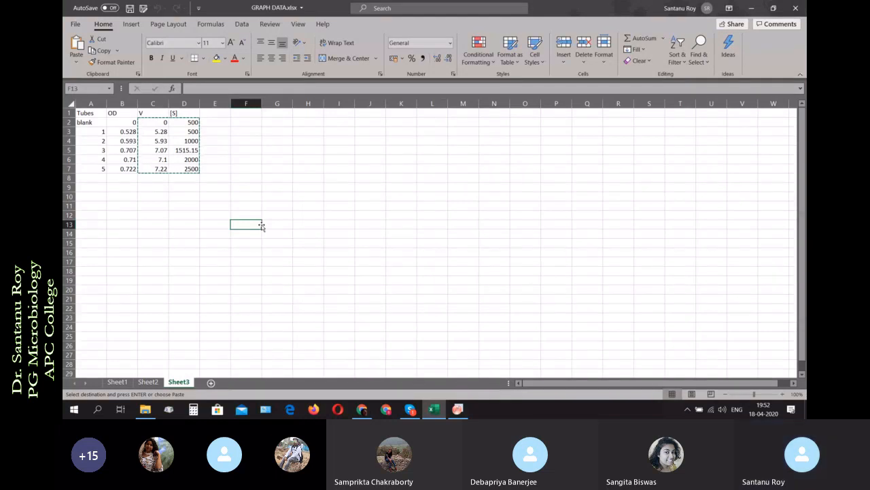
Clear the pending copy and duplicate the V column, header included (C1:C7), into column E beside [S]
key(Escape)
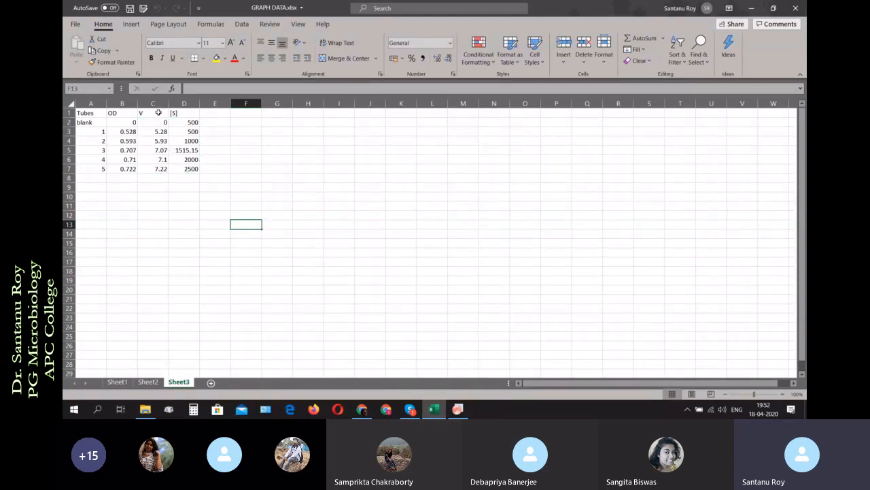
drag(159, 113, 159, 168)
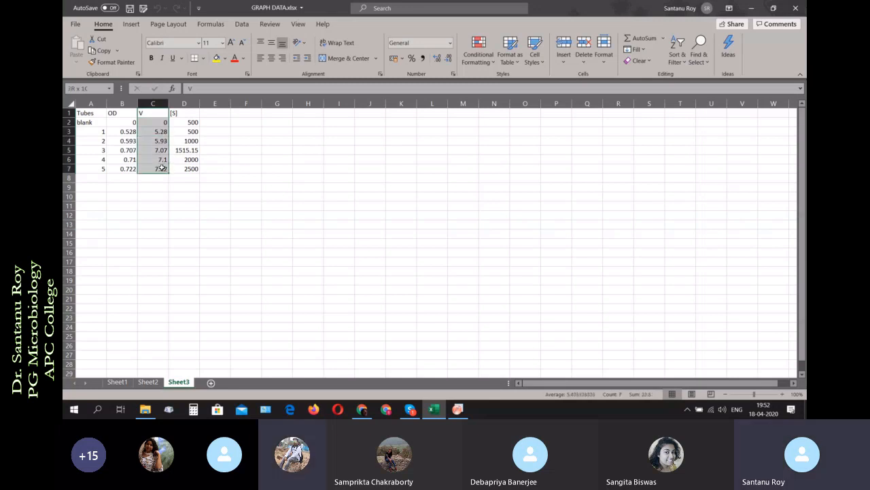
right_click(159, 112)
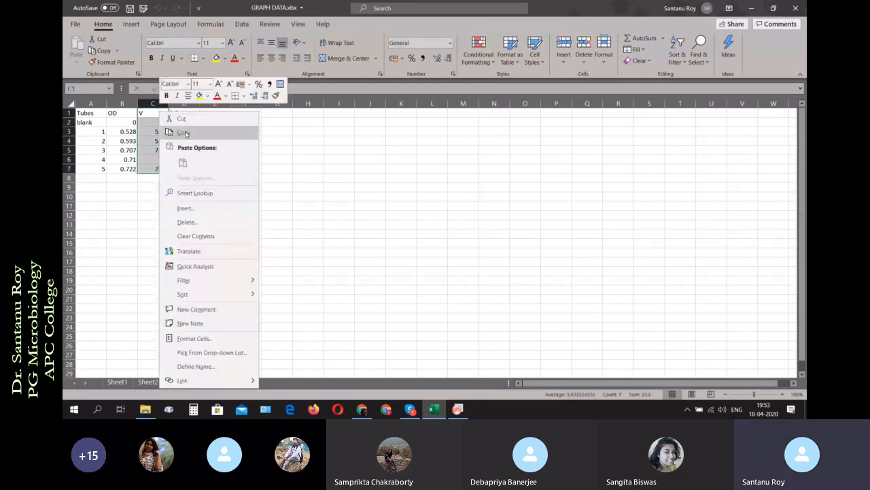
click(185, 133)
click(212, 113)
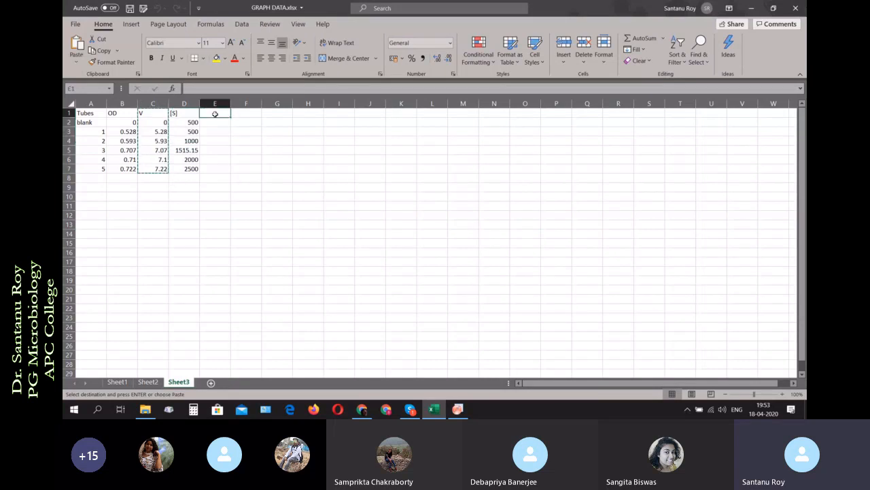
right_click(215, 115)
click(238, 165)
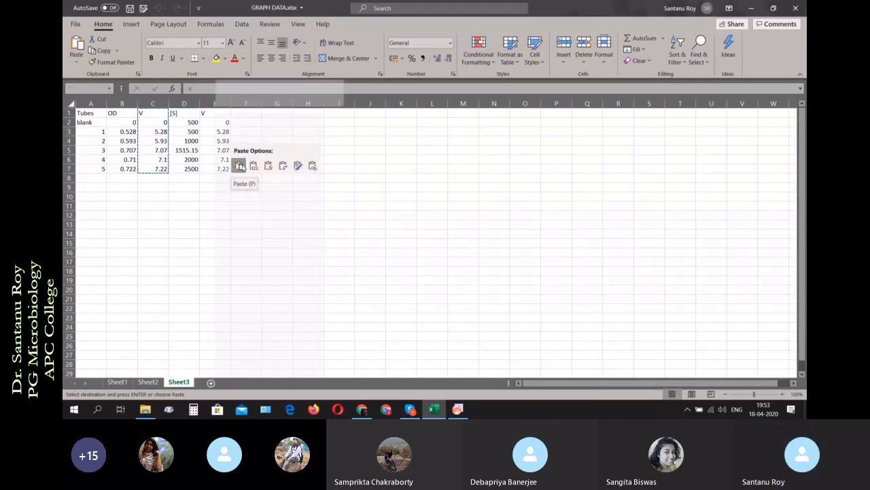
click(213, 225)
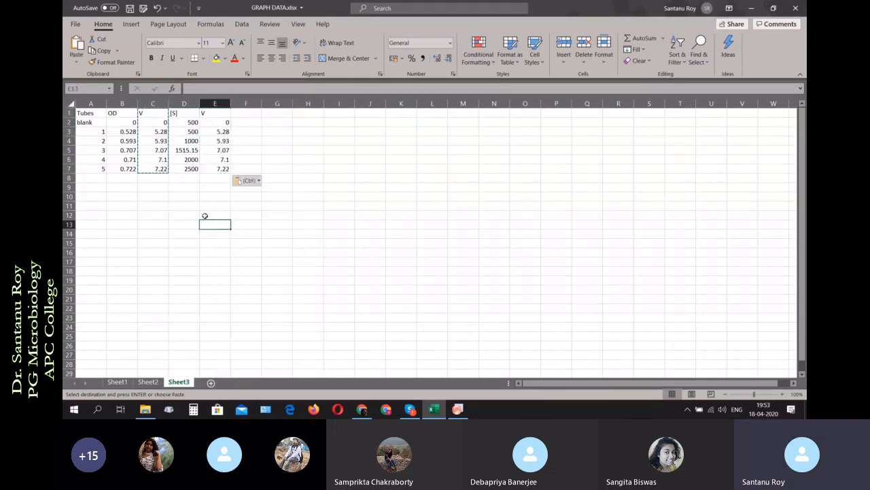
double_click(174, 251)
Copy the [S] and V columns with their headers (D1:E7) and return to OriginPro
drag(146, 114, 182, 168)
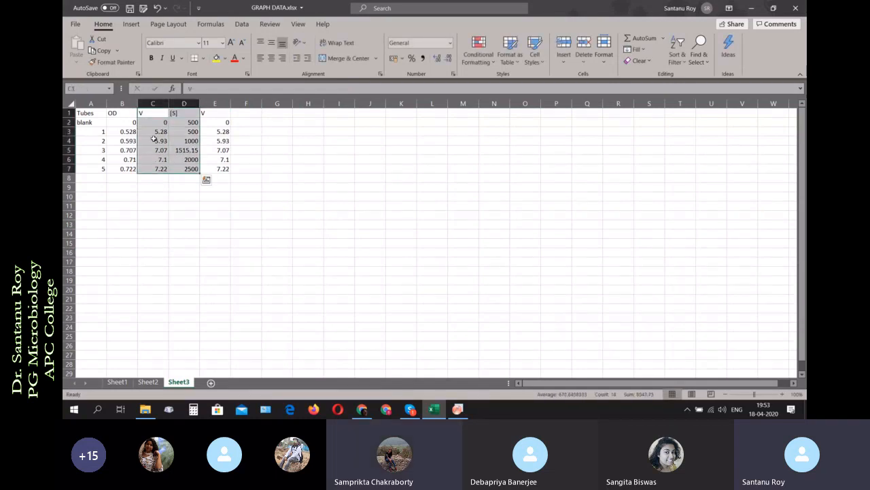
click(171, 214)
drag(195, 112, 212, 169)
right_click(211, 123)
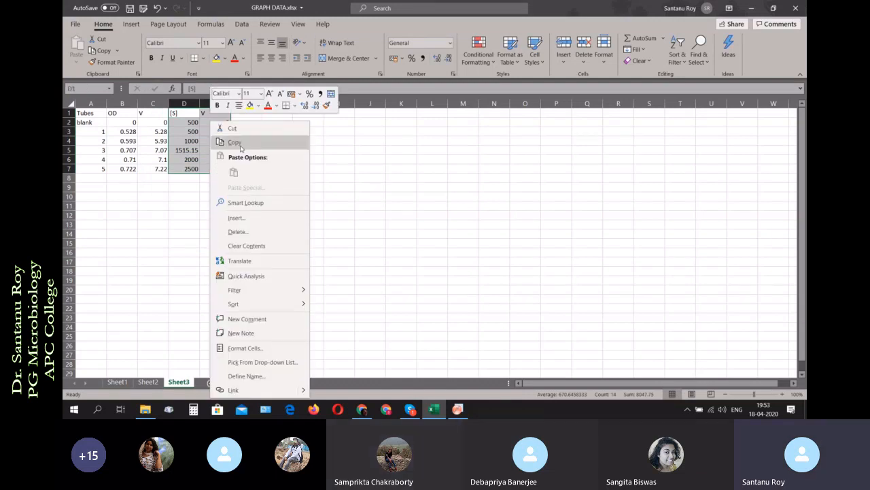
click(240, 145)
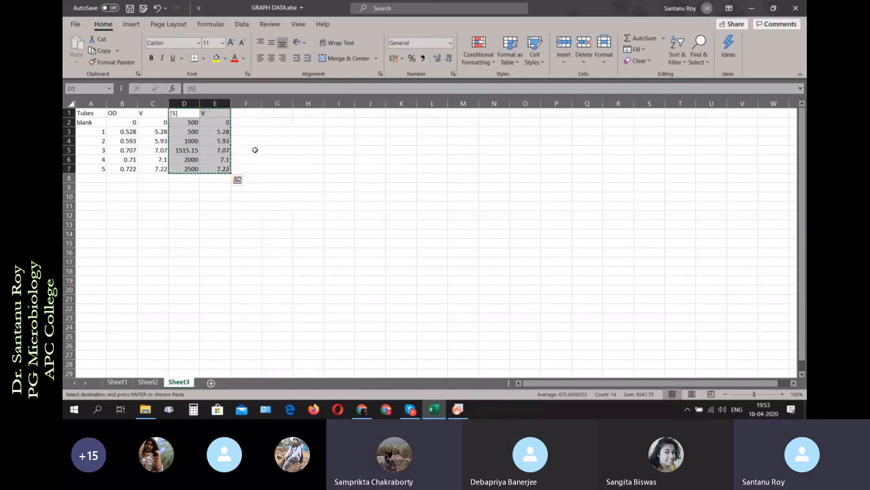
click(751, 9)
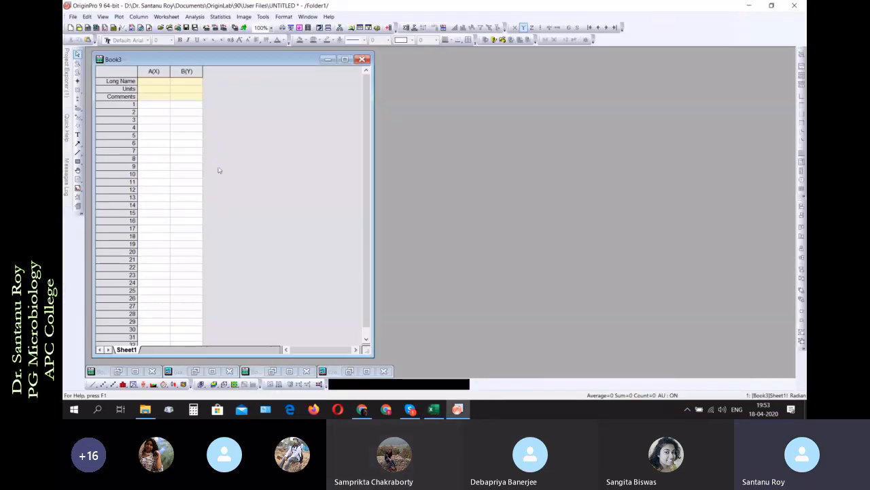
Paste the copied [S] and V data with headers from row 1 of Book3, then undo the paste
click(156, 106)
right_click(157, 106)
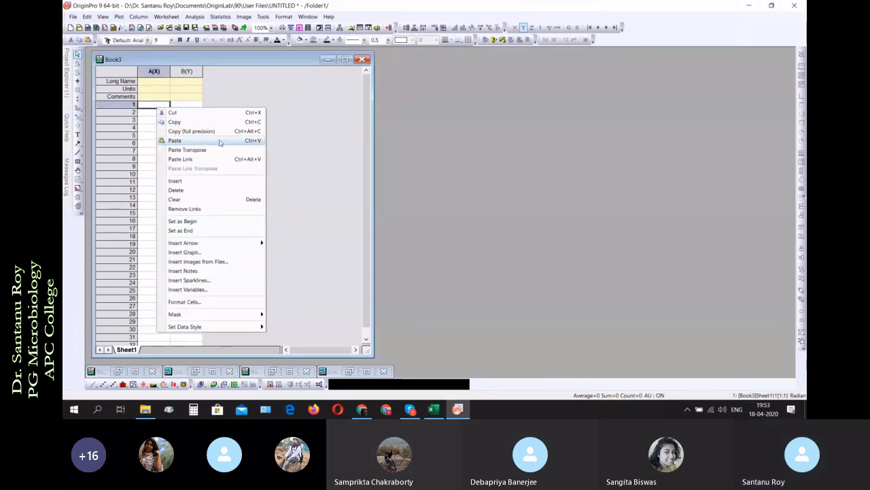
click(174, 140)
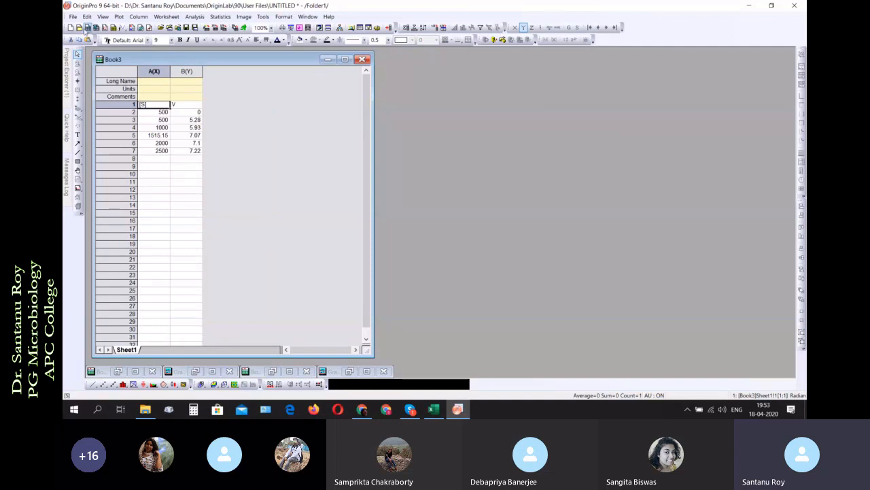
click(87, 16)
click(95, 27)
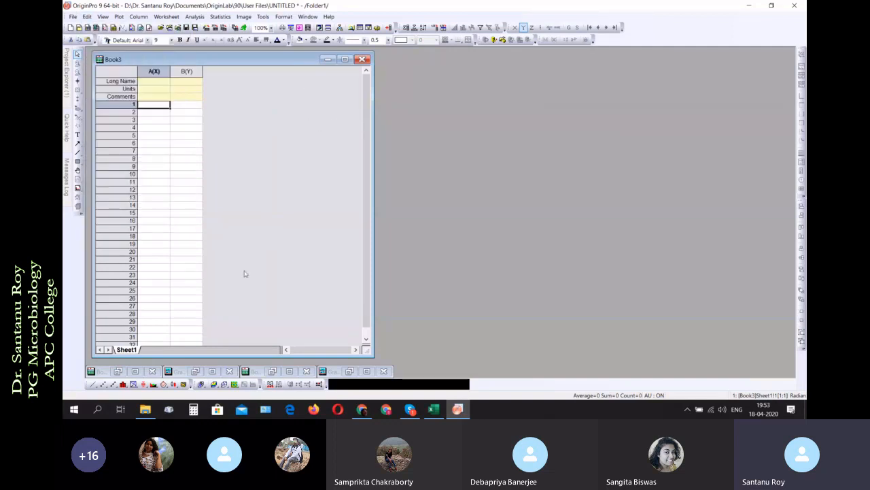
Switch to Excel, copy only the [S] and V values in D2:E7 without headers, and return to OriginPro
click(434, 409)
click(191, 232)
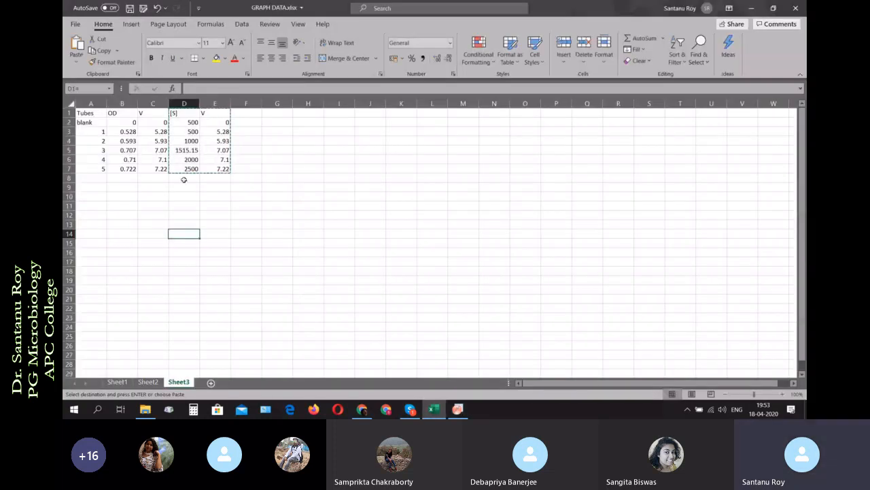
drag(189, 121, 228, 170)
right_click(219, 137)
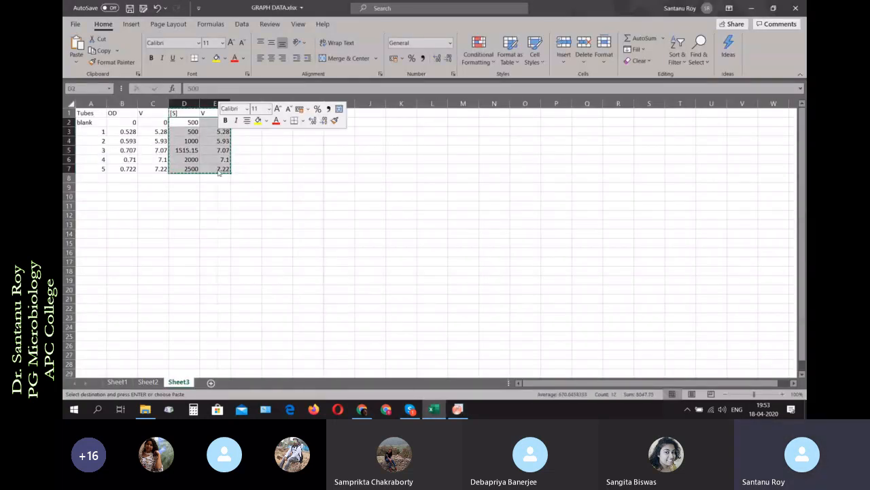
click(267, 153)
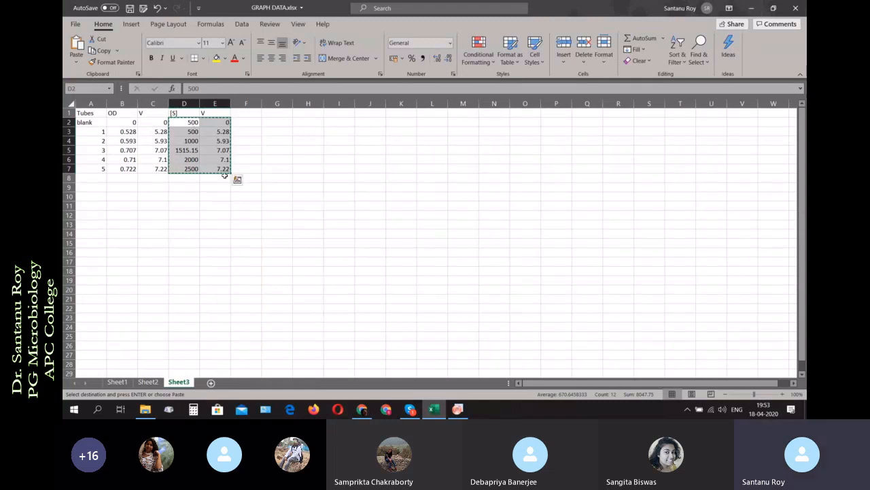
click(752, 8)
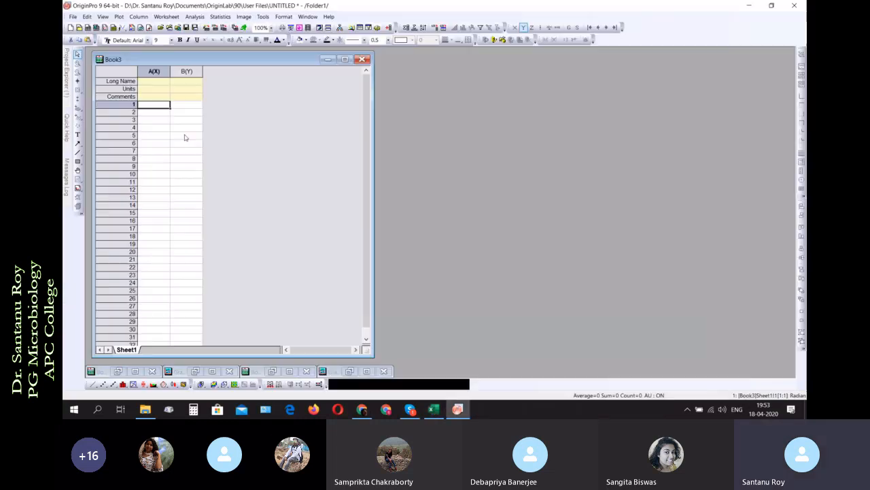
Paste the [S] and V values into columns A(X) and B(Y) from row 1 and widen both columns
right_click(165, 105)
click(193, 135)
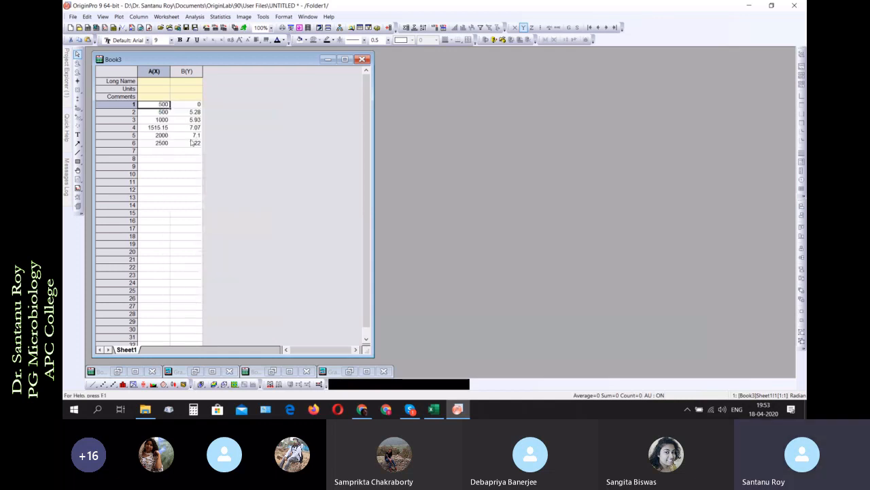
click(229, 94)
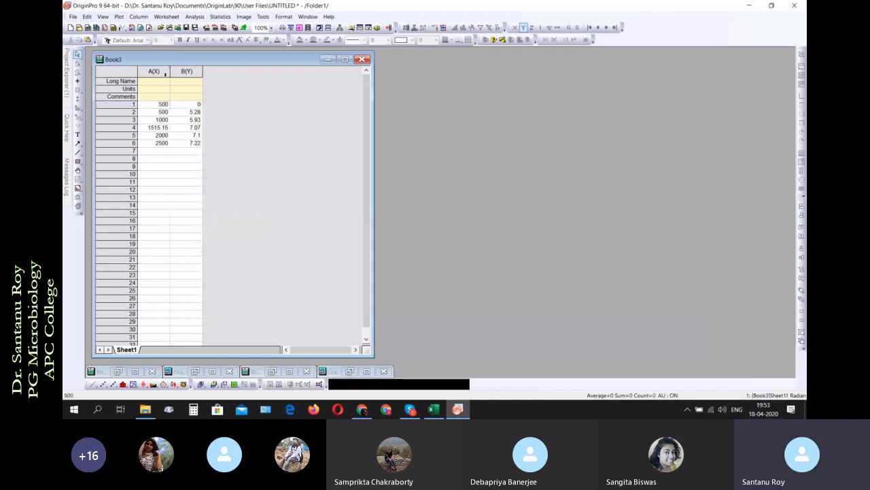
drag(170, 75, 302, 72)
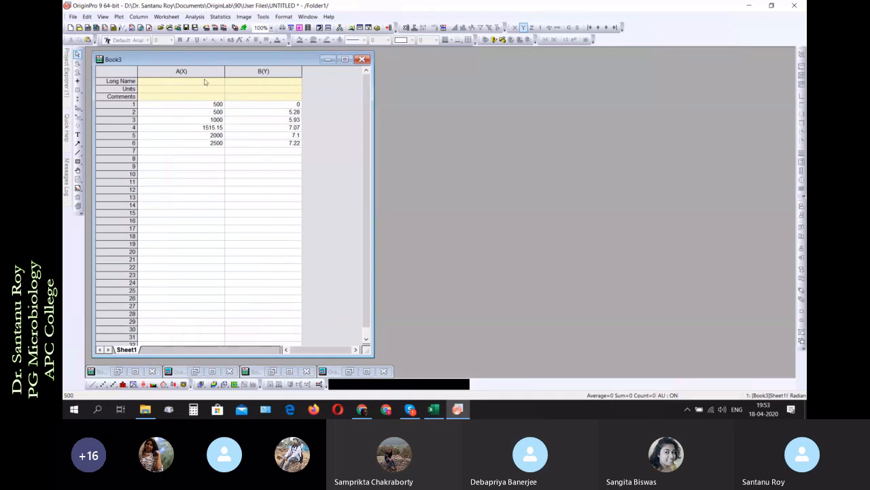
Set the long name of column A(X) to "Substrate Concentration"
double_click(201, 84)
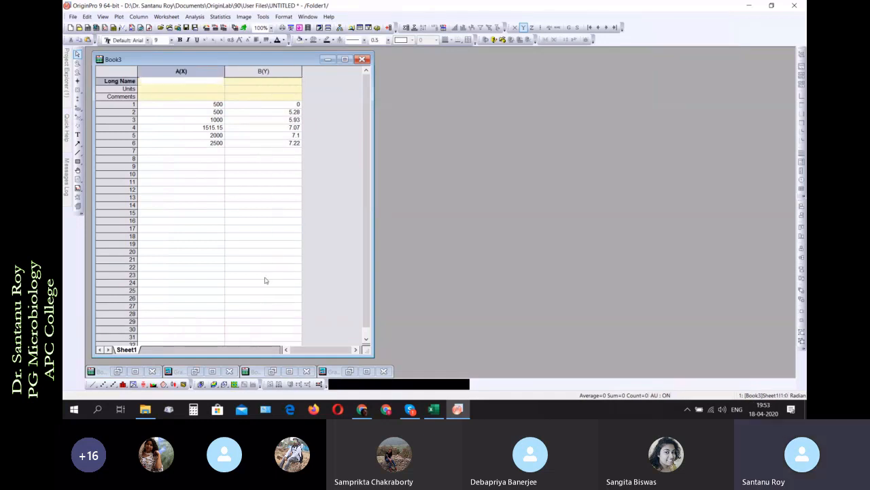
text(Subs)
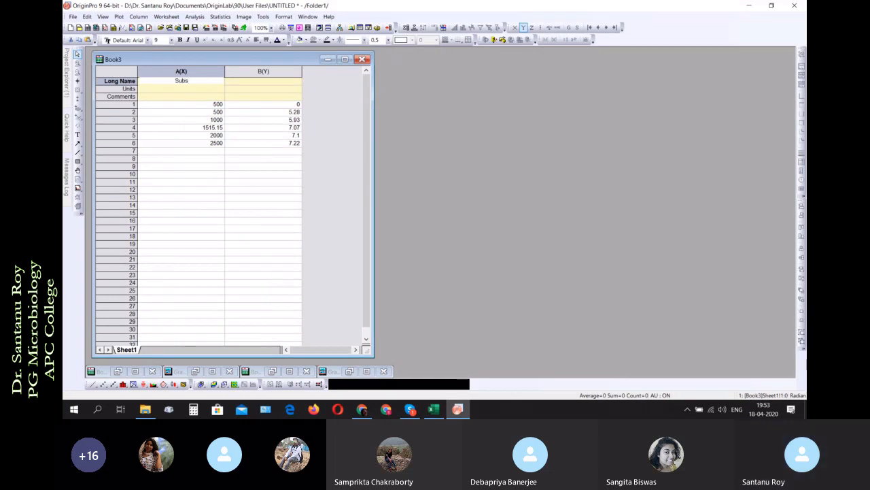
text(trate Concentration)
click(264, 81)
Enter ug/mL as the units of column A(X), after checking the source data in Excel
click(182, 89)
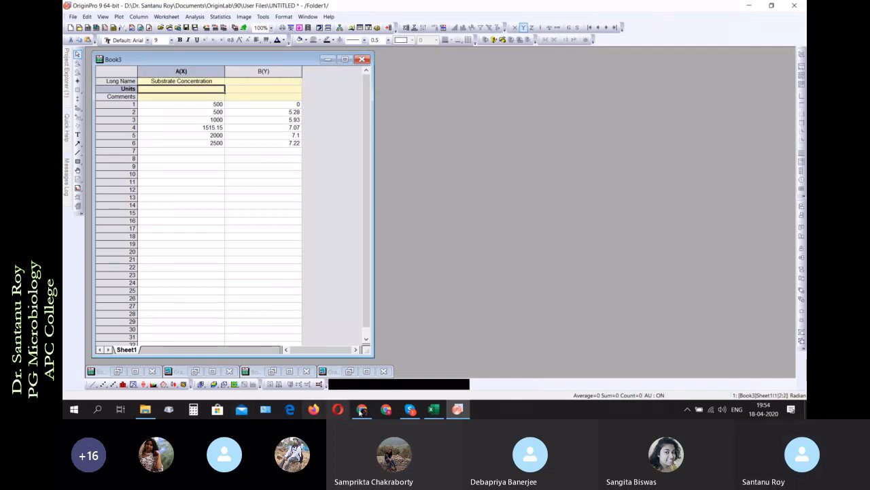
click(441, 416)
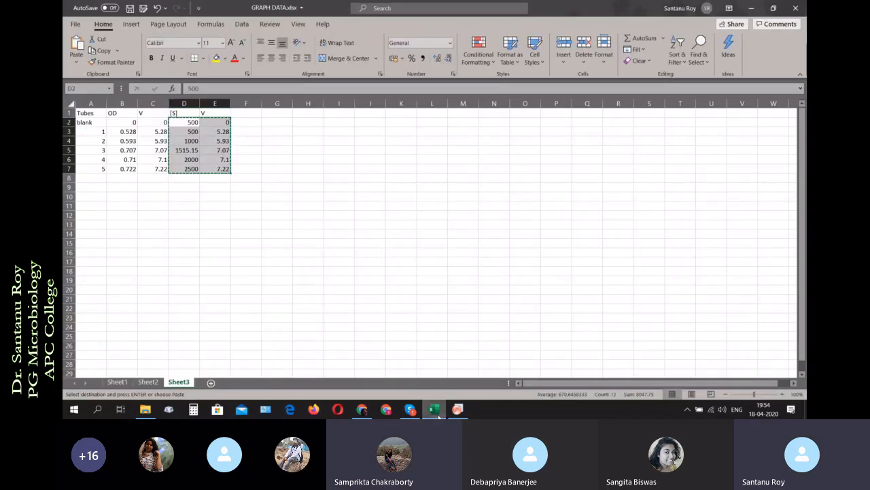
click(441, 416)
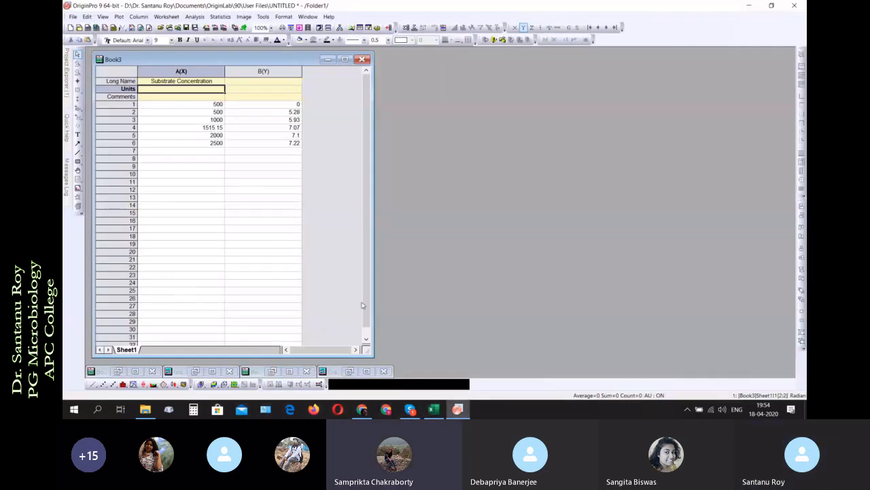
text(ug/)
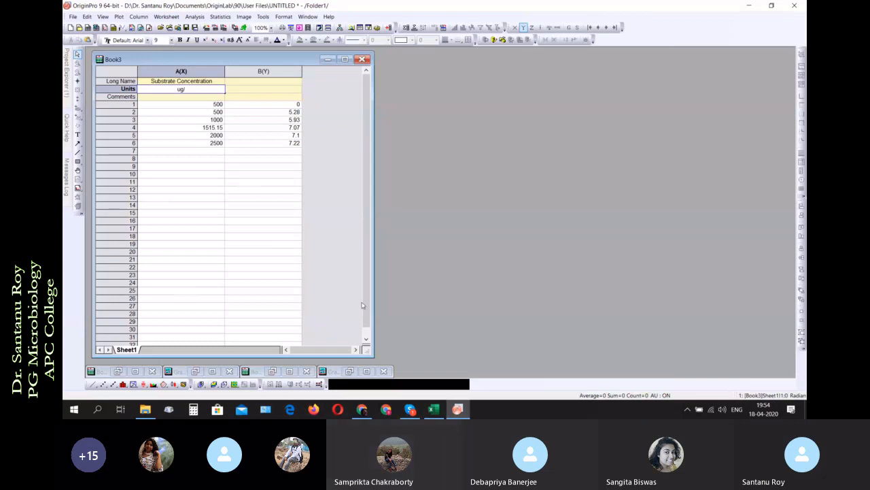
text(mL)
Switch to Excel, copy the OD values in B3:B7 of Sheet3, and return to OriginPro
click(435, 410)
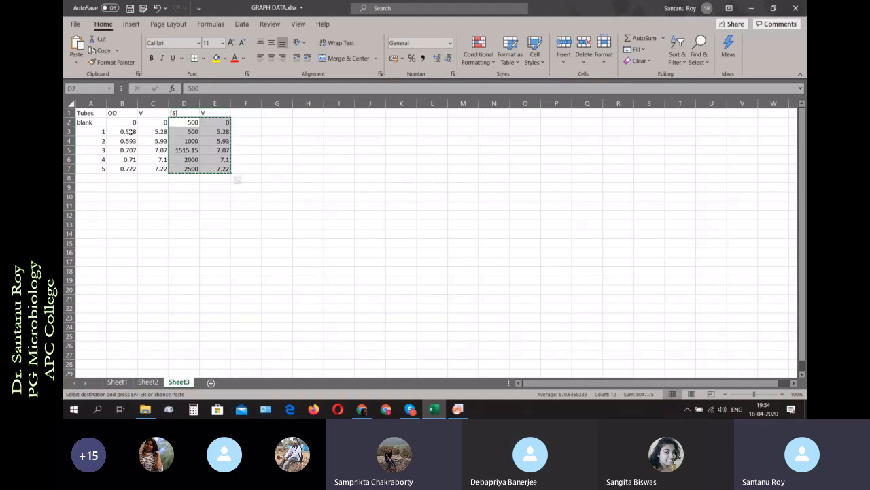
drag(130, 132, 128, 168)
right_click(126, 165)
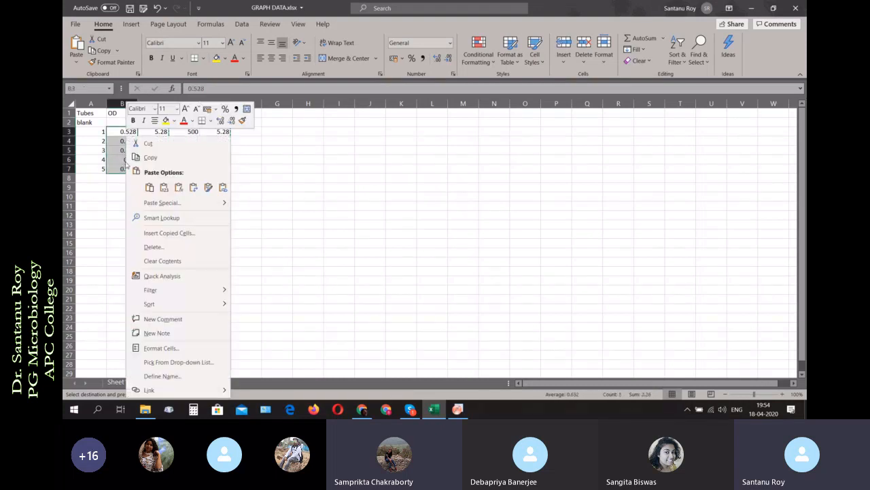
click(151, 157)
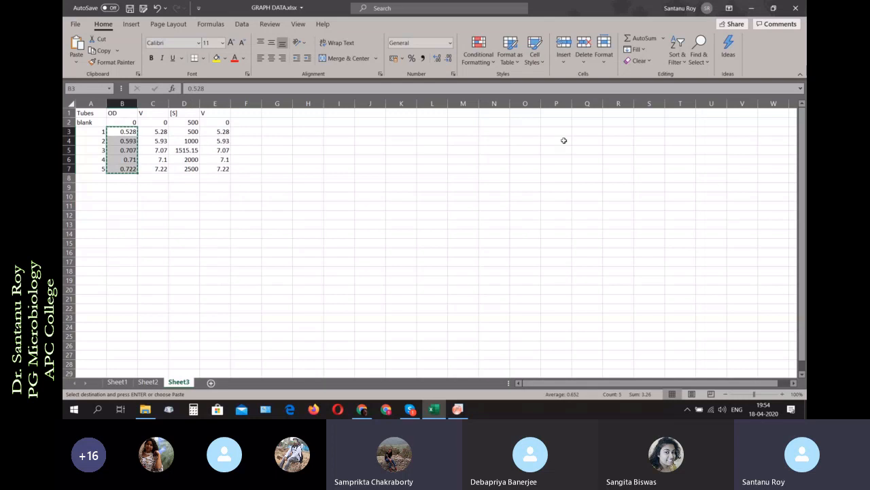
click(751, 7)
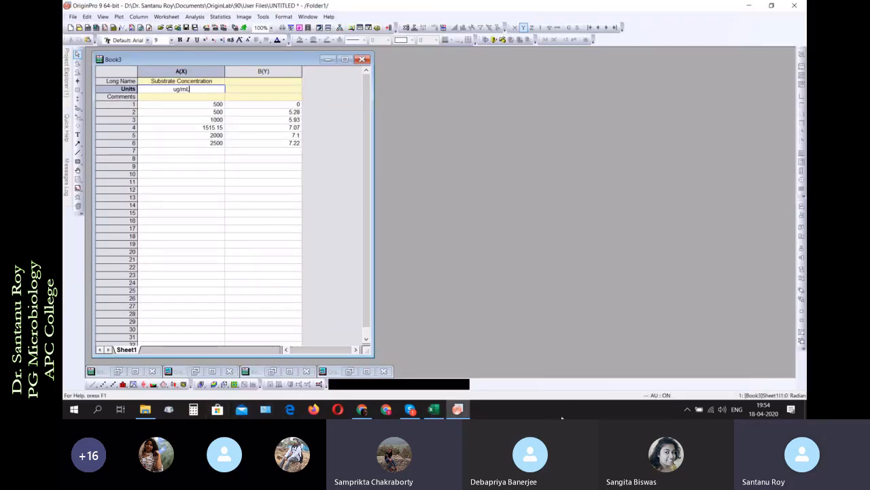
Switch to Excel, copy the OD values including the blank (B2:B7), and return to OriginPro
click(434, 409)
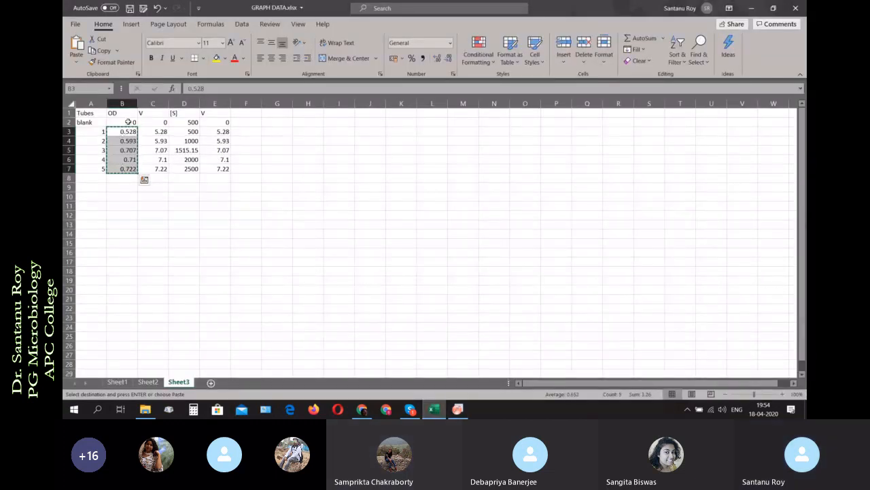
drag(128, 122, 128, 171)
right_click(129, 171)
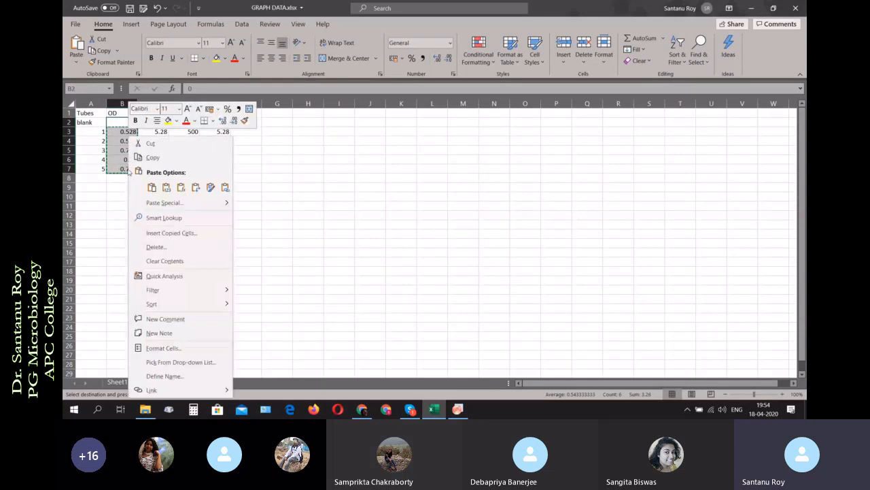
key(Escape)
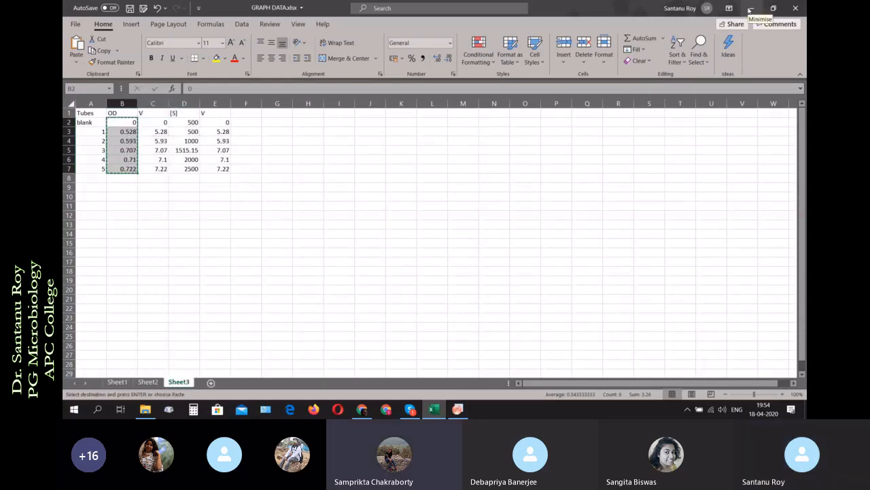
click(749, 8)
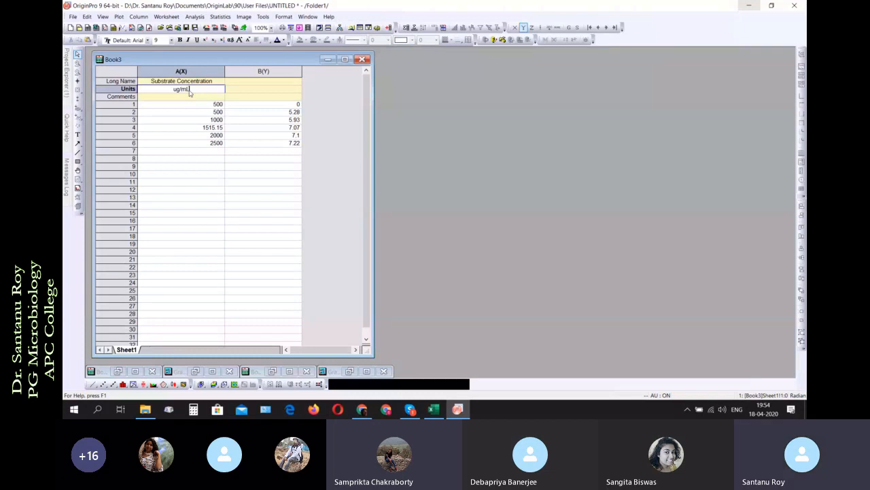
Change the units of column A(X) to uM and select the values in rows 1 to 6 of column B(Y)
drag(190, 92, 173, 93)
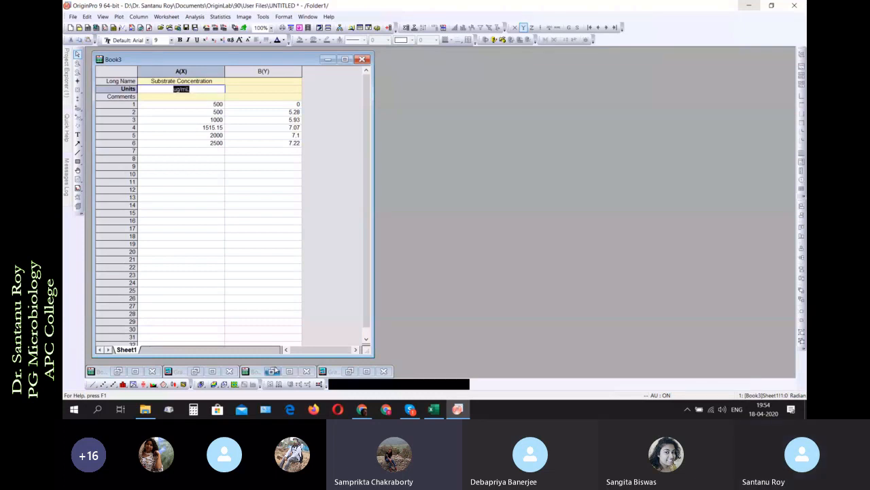
text(uM)
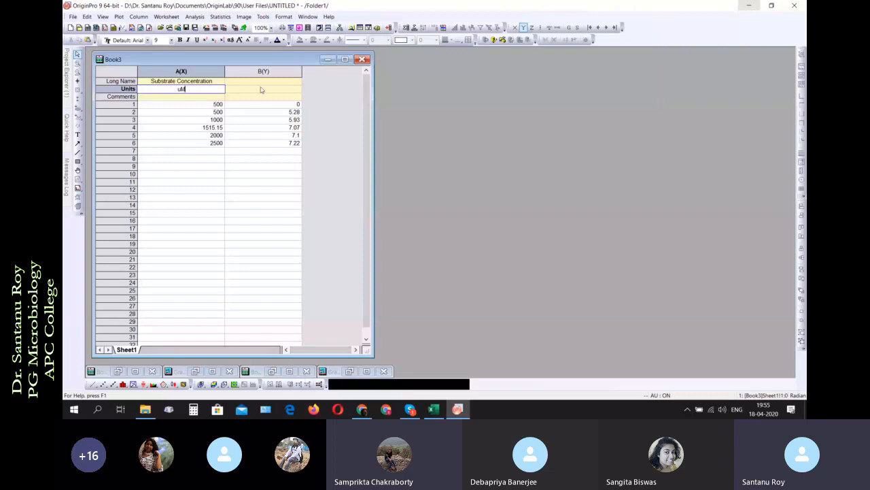
drag(285, 105, 284, 147)
right_click(284, 146)
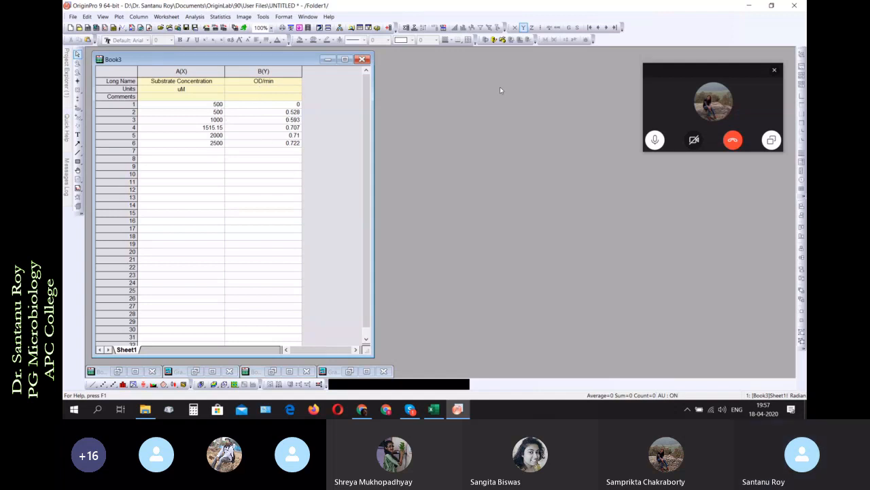
click(697, 68)
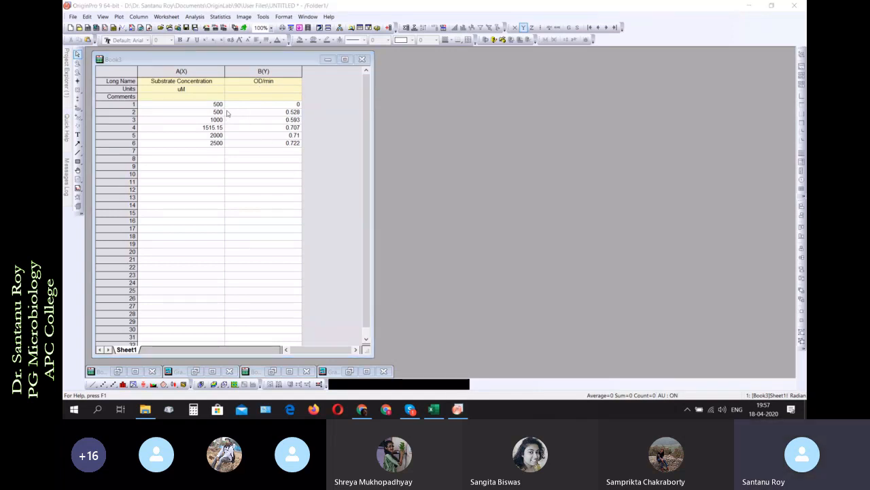
drag(220, 108, 280, 146)
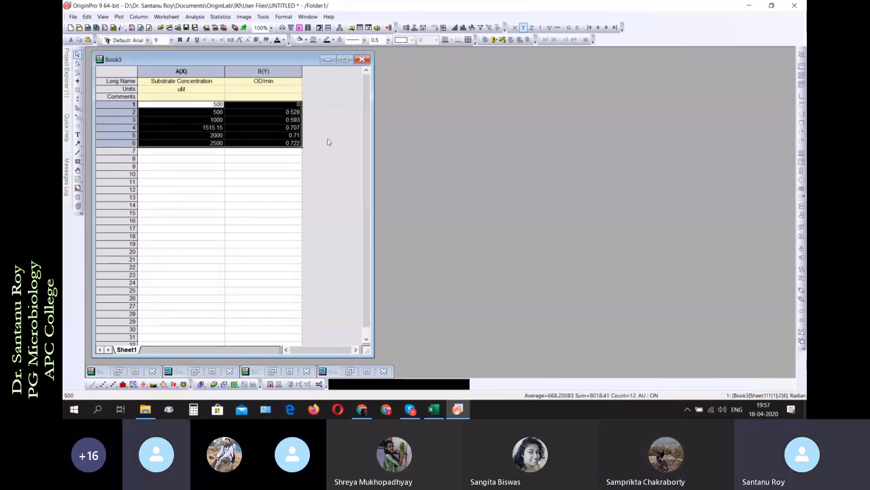
Set the long name of column B(Y) to "Reaction Velocity" and its units to OD/min
double_click(276, 81)
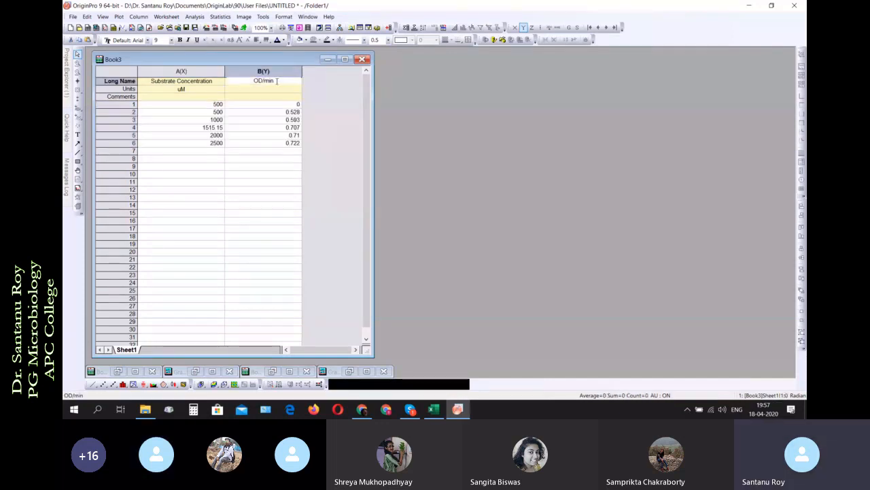
key(BackSpace)
key(BackSpace)
key(BackSpace)
key(BackSpace)
key(BackSpace)
key(BackSpace)
text(Re)
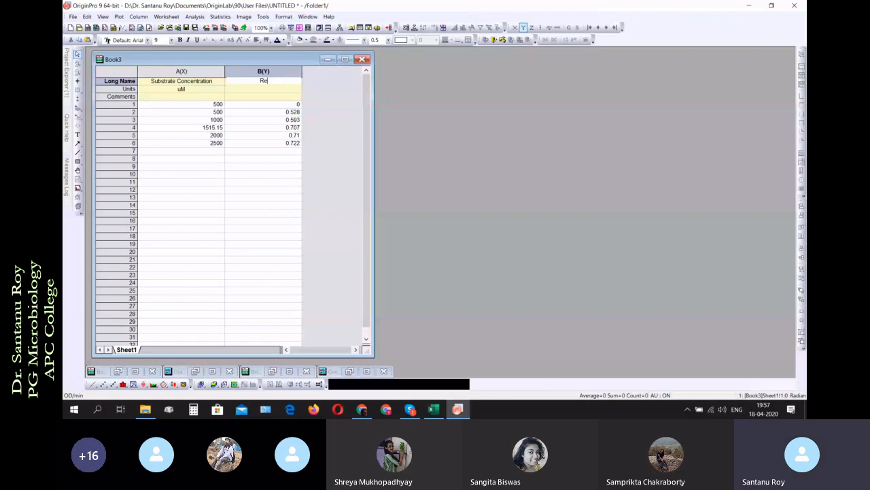
text(acti)
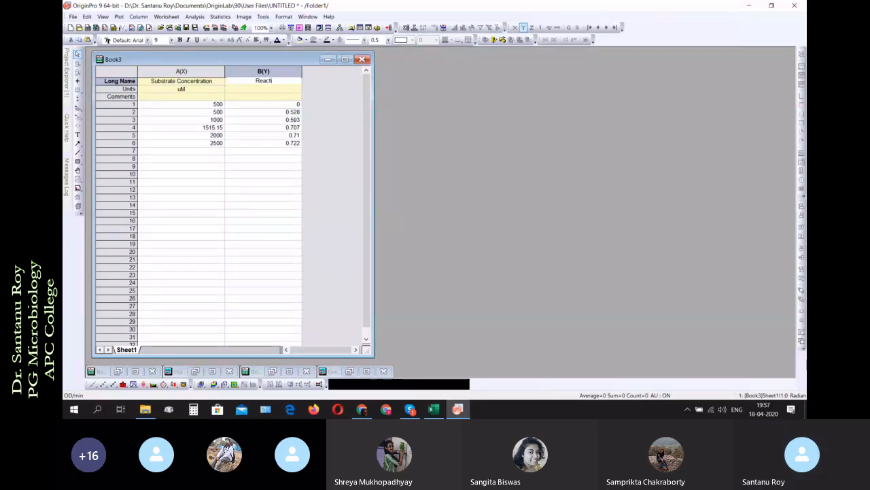
text(on Velocity)
key(BackSpace)
key(BackSpace)
text(ity)
key(Return)
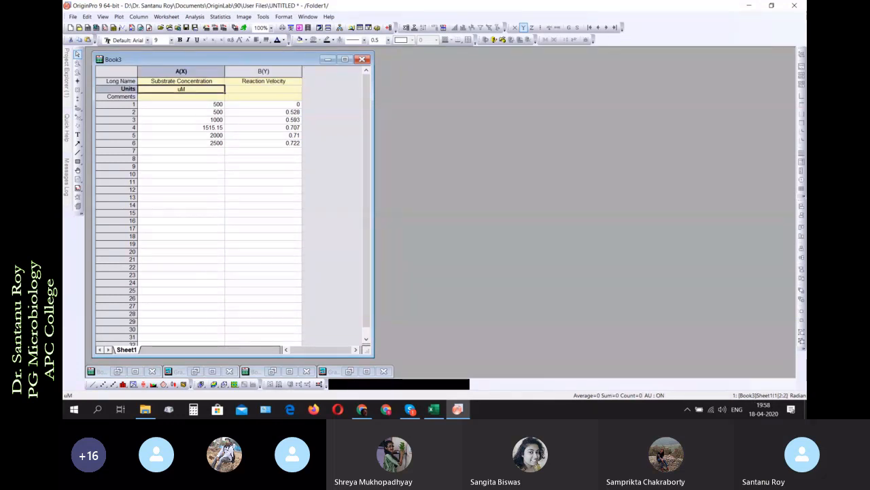
text(OD/min)
click(335, 154)
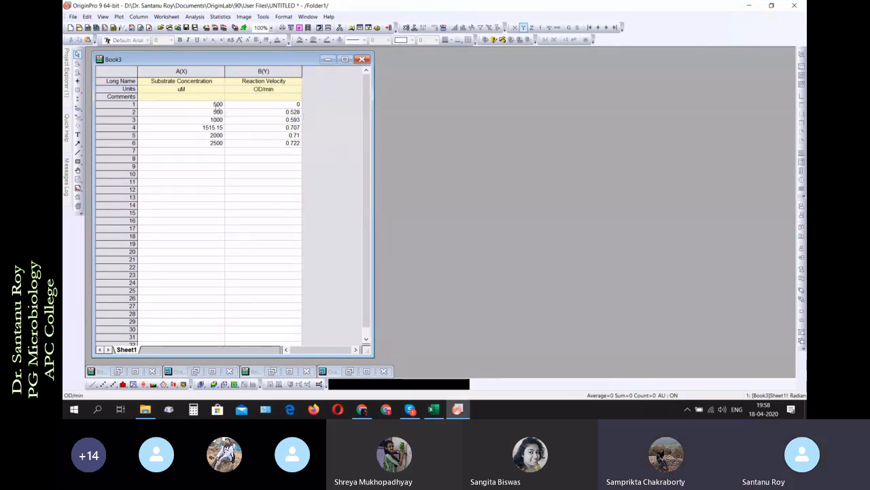
Plot rows 1 to 6 of columns A(X) and B(Y) as a scatter graph and maximize the graph window
drag(217, 106, 271, 144)
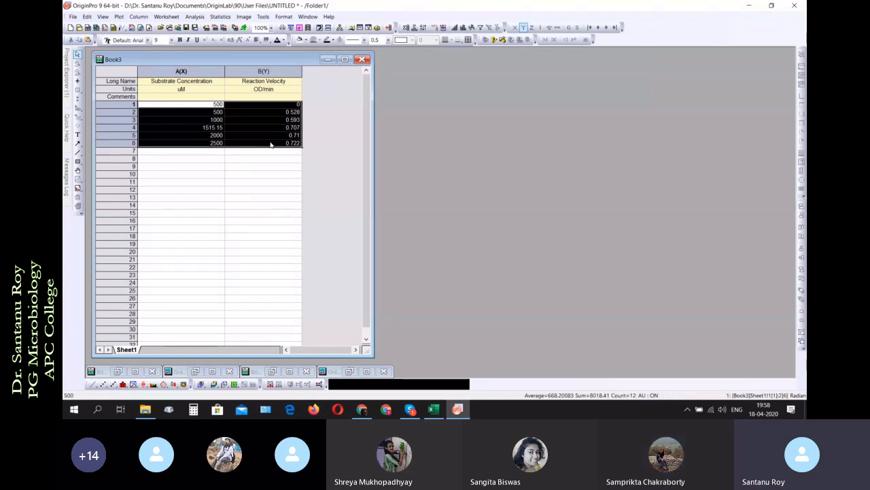
right_click(270, 144)
mouse_move(340, 149)
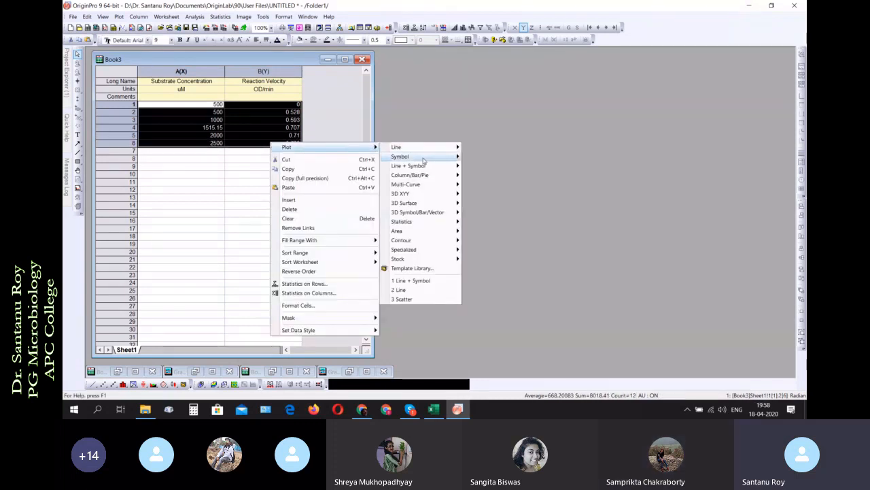
mouse_move(423, 158)
click(481, 159)
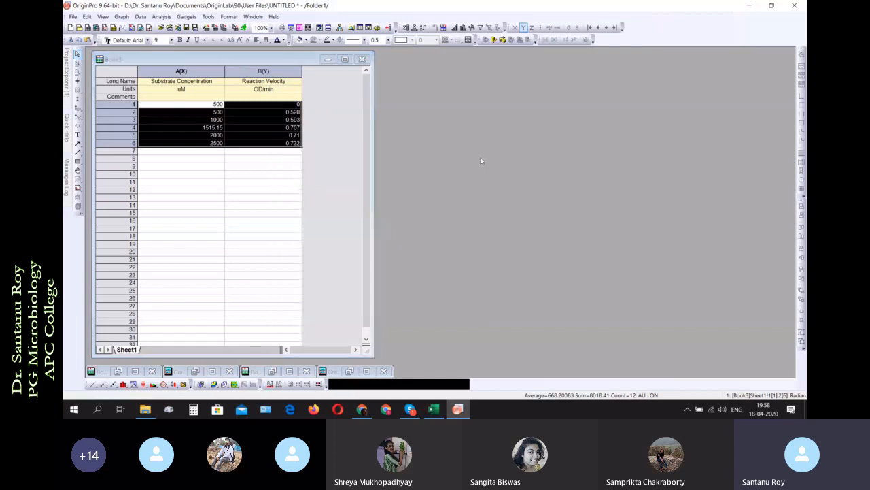
click(419, 259)
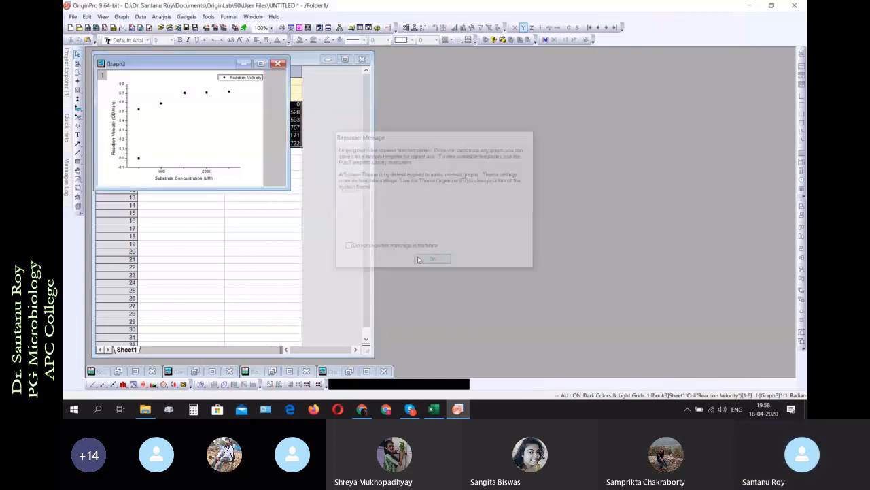
double_click(193, 65)
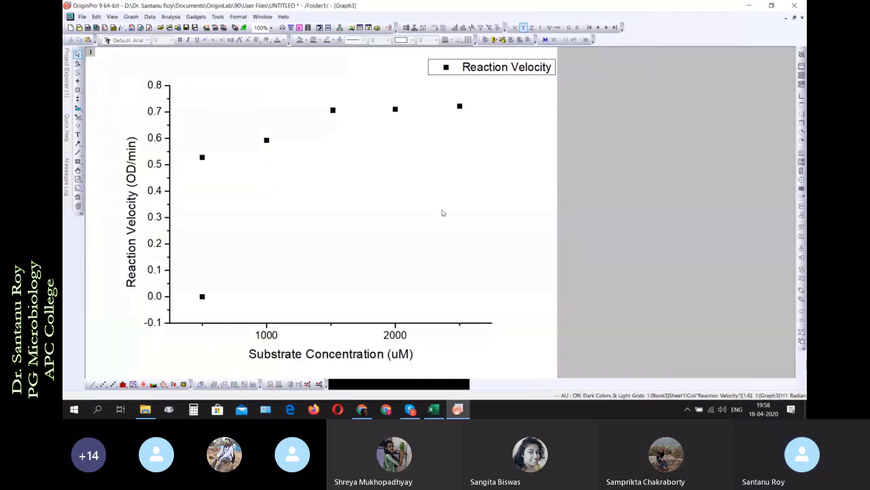